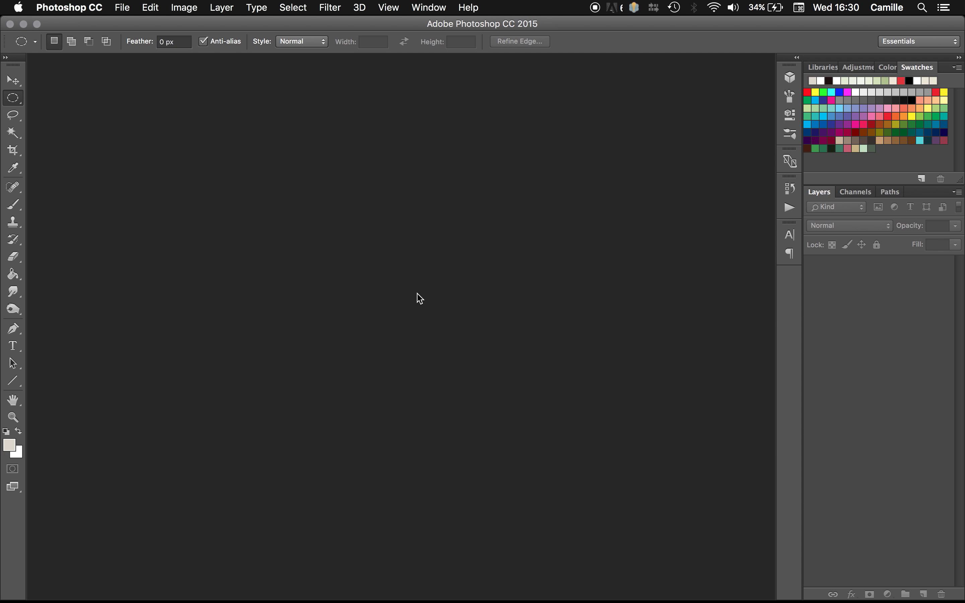
Start a new document named Einführung
{"action": "left_click", "coordinate": [127, 6]}
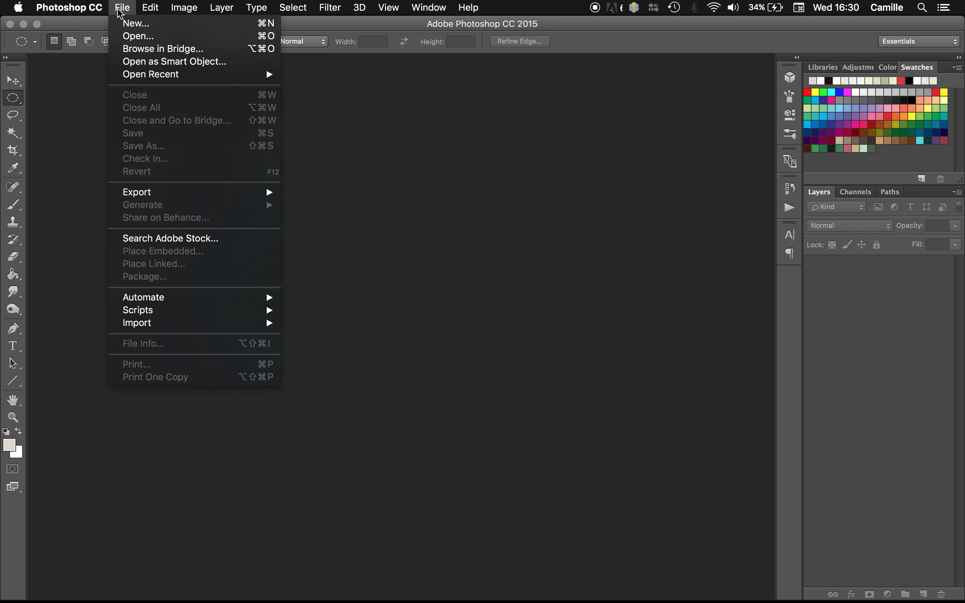
{"action": "left_click", "coordinate": [134, 25]}
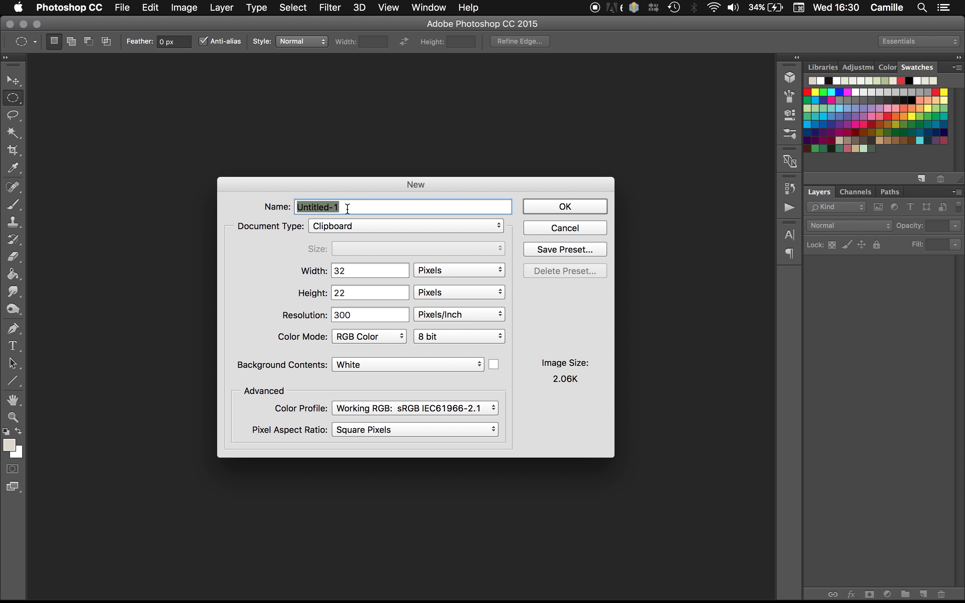
{"action": "type", "text": "Einführung"}
{"action": "left_click_drag", "start_coordinate": [313, 271], "coordinate": [319, 279]}
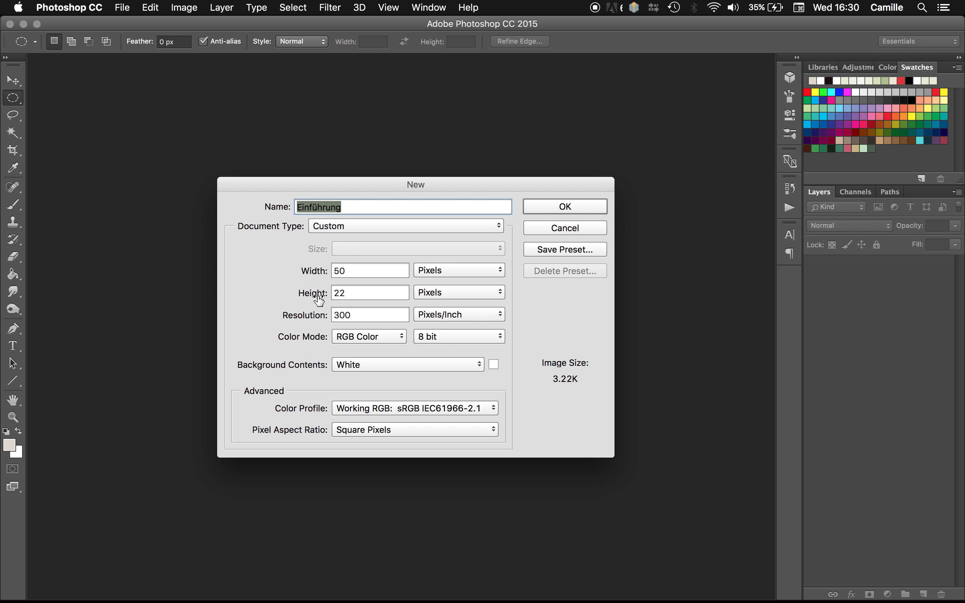
Set the document type to International Paper with size A4
{"action": "left_click", "coordinate": [341, 228]}
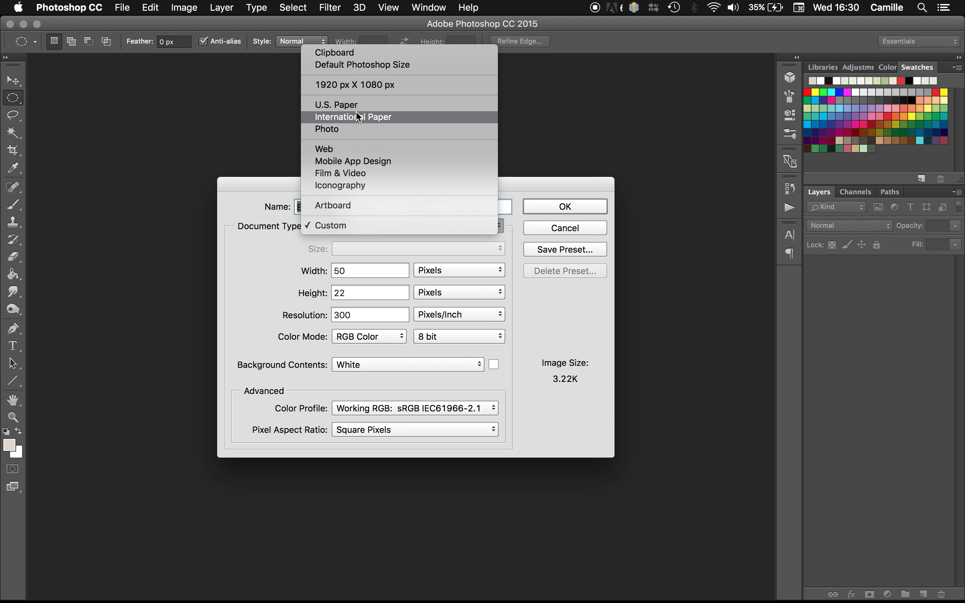
{"action": "left_click", "coordinate": [348, 176]}
{"action": "left_click", "coordinate": [355, 247]}
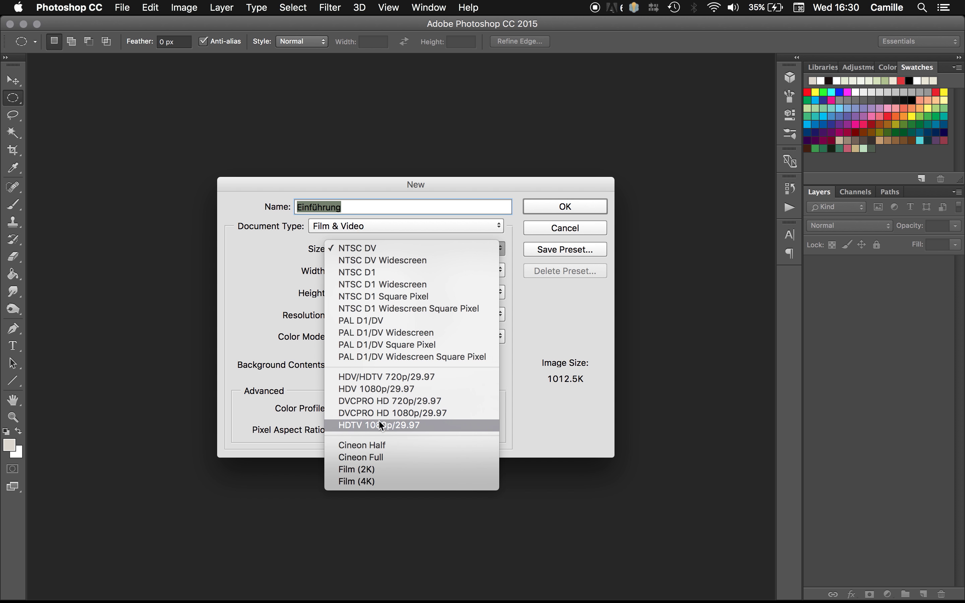
{"action": "left_click", "coordinate": [313, 233]}
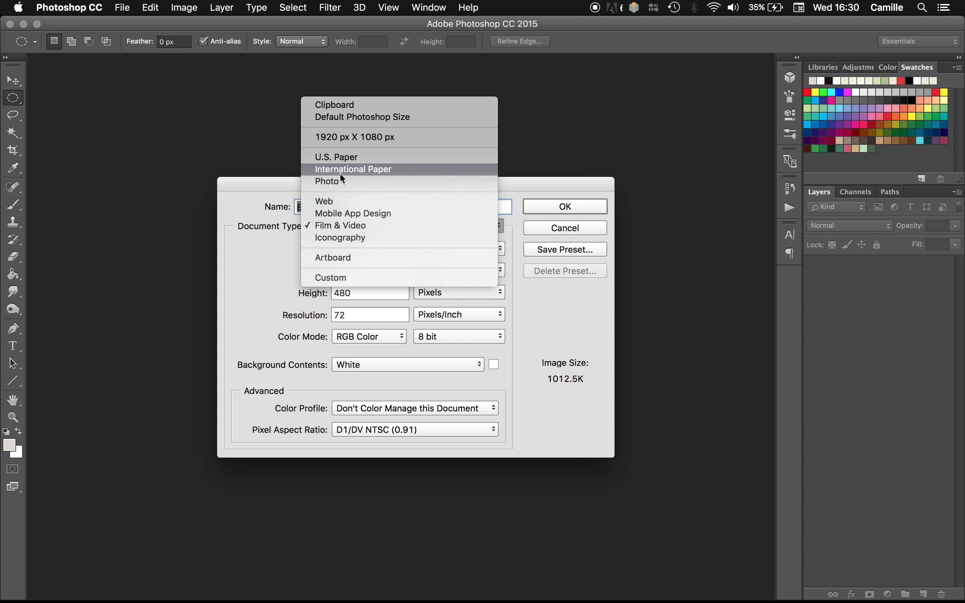
{"action": "left_click", "coordinate": [340, 171]}
{"action": "left_click", "coordinate": [353, 248]}
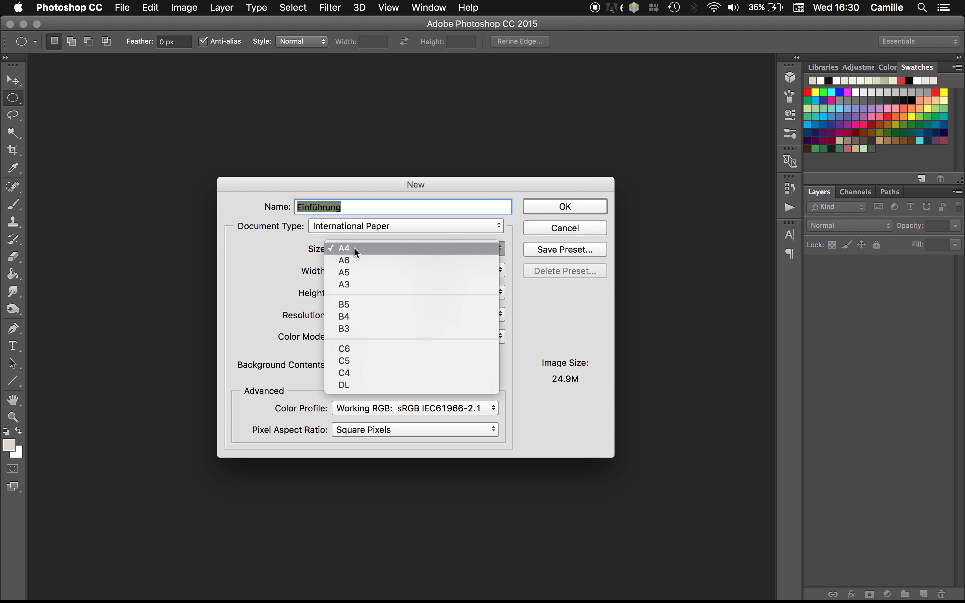
{"action": "left_click", "coordinate": [321, 230]}
{"action": "left_click", "coordinate": [327, 228]}
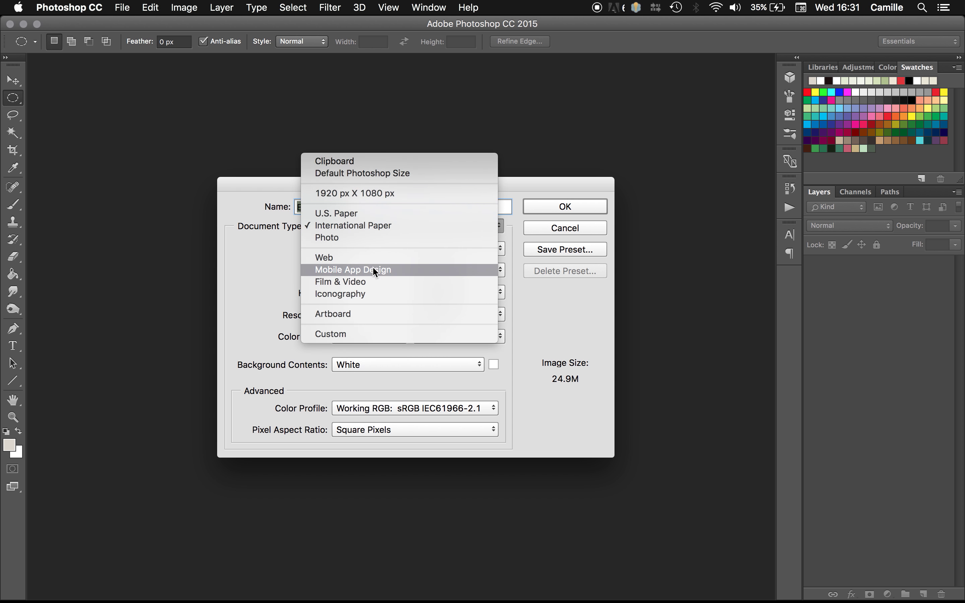
{"action": "left_click", "coordinate": [394, 268]}
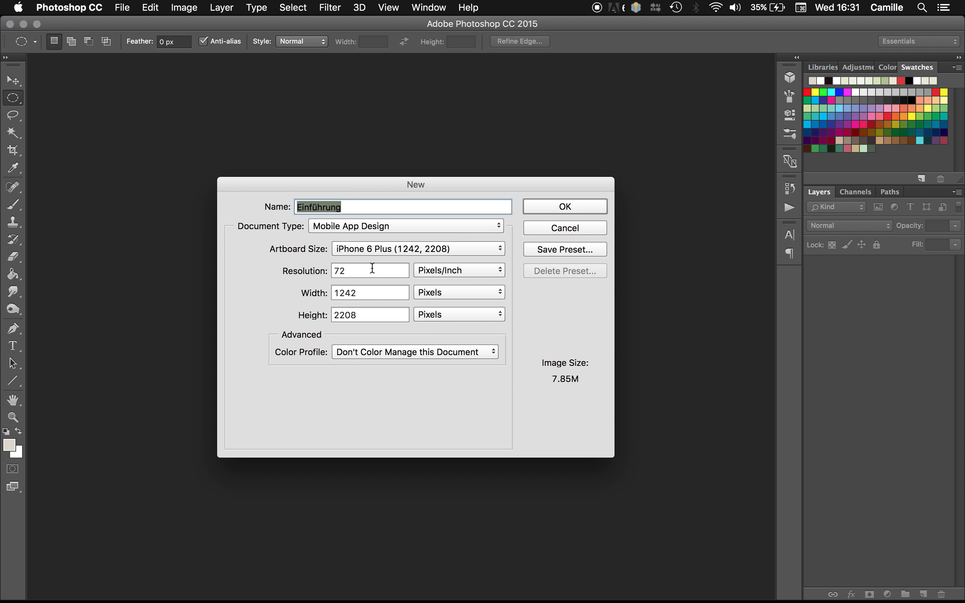
{"action": "left_click", "coordinate": [356, 222]}
{"action": "left_click", "coordinate": [349, 186]}
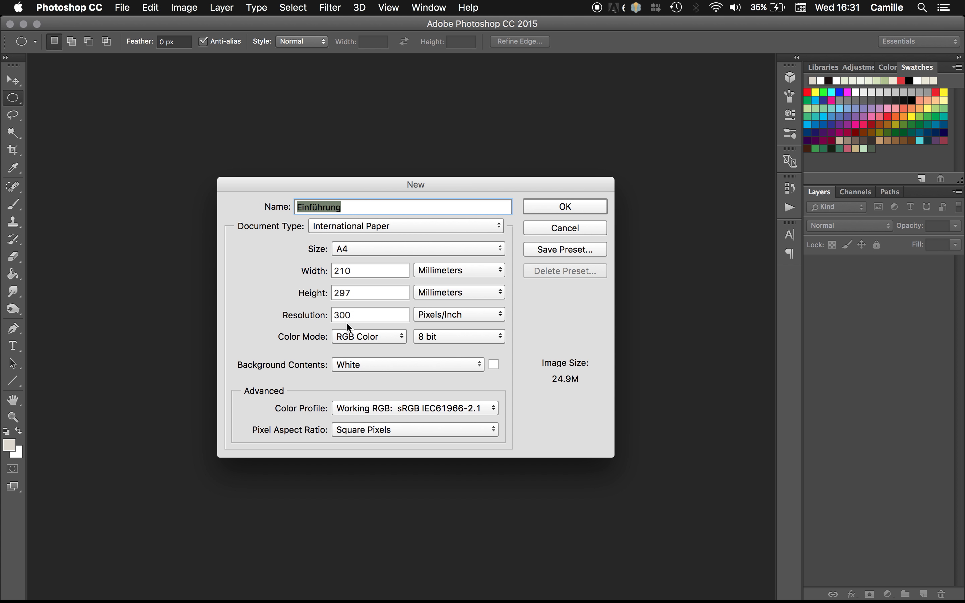
Keep the white background and create the document
{"action": "left_click", "coordinate": [408, 363]}
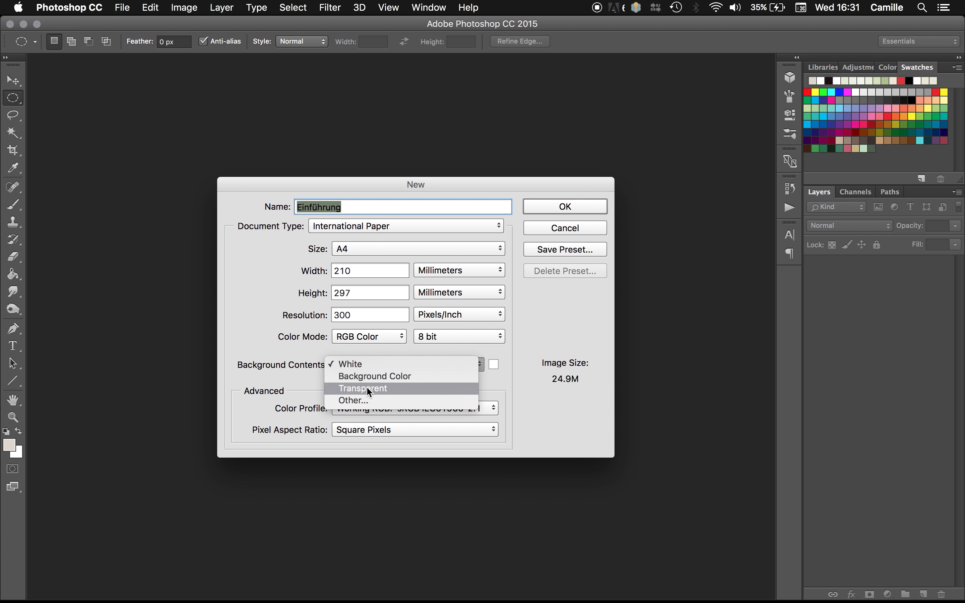
{"action": "left_click", "coordinate": [295, 372]}
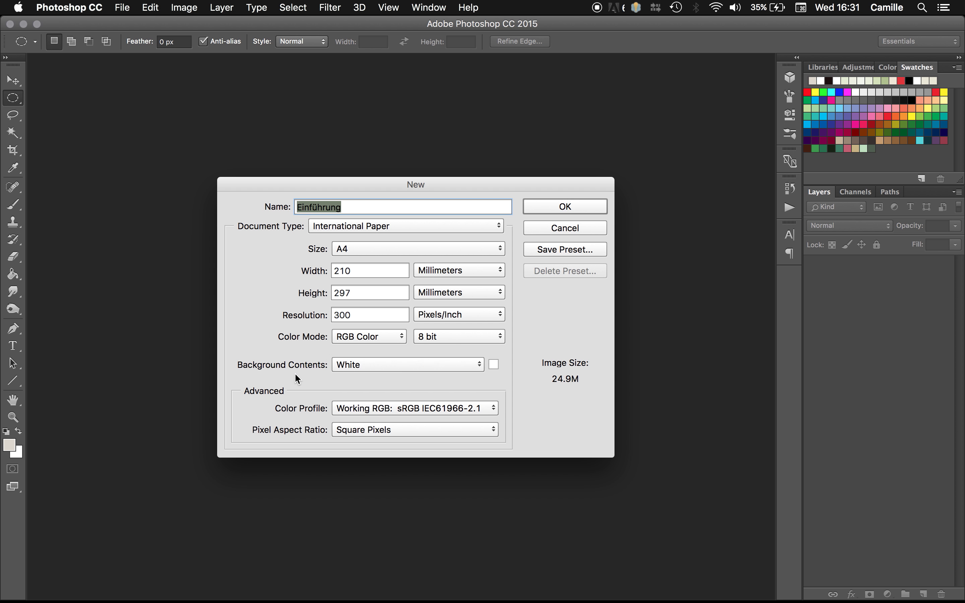
{"action": "left_click", "coordinate": [559, 206]}
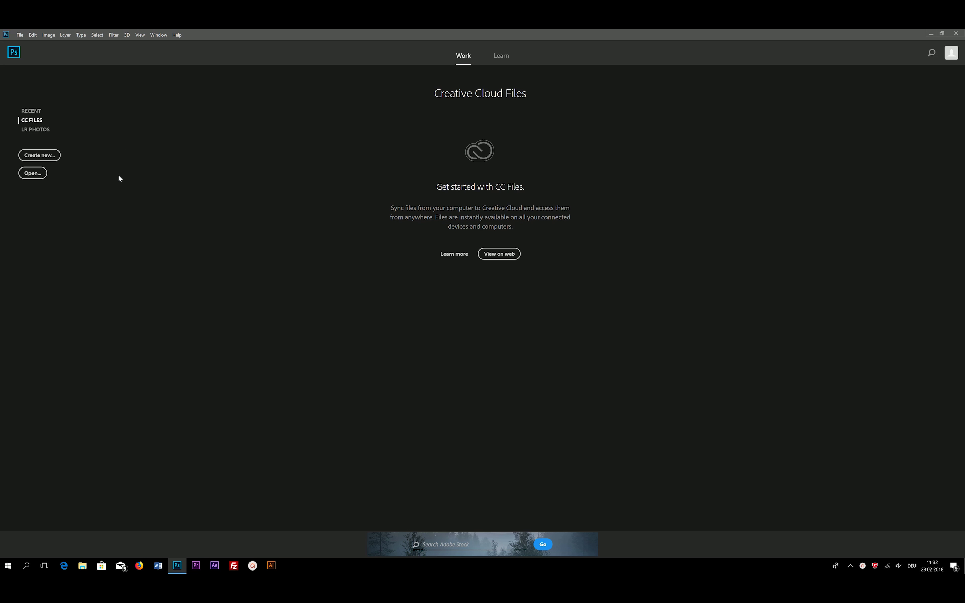
Create a new A4 print document (210 × 297 mm, 300 ppi) from the Print presets
{"action": "left_click", "coordinate": [40, 155]}
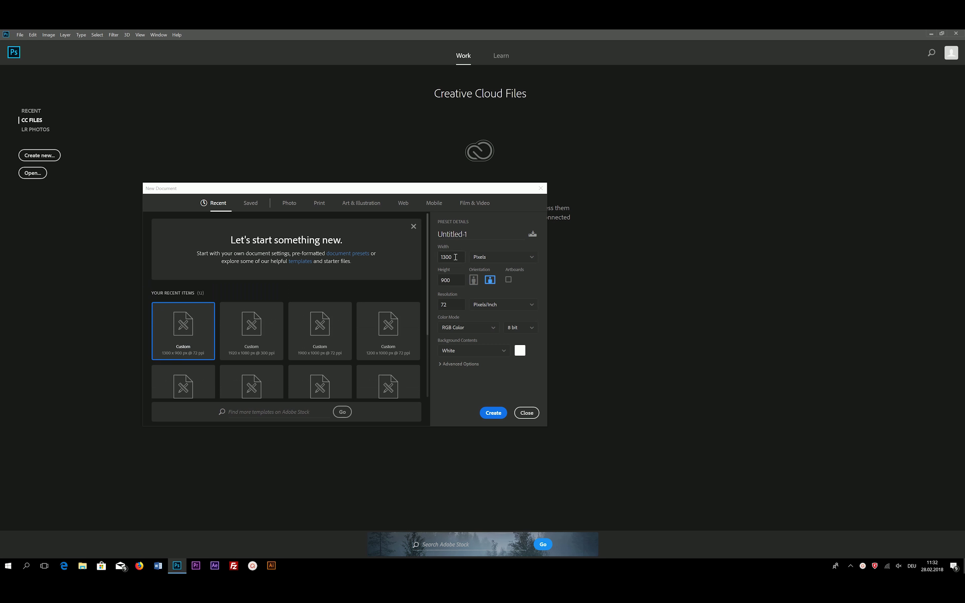
{"action": "left_click", "coordinate": [475, 203]}
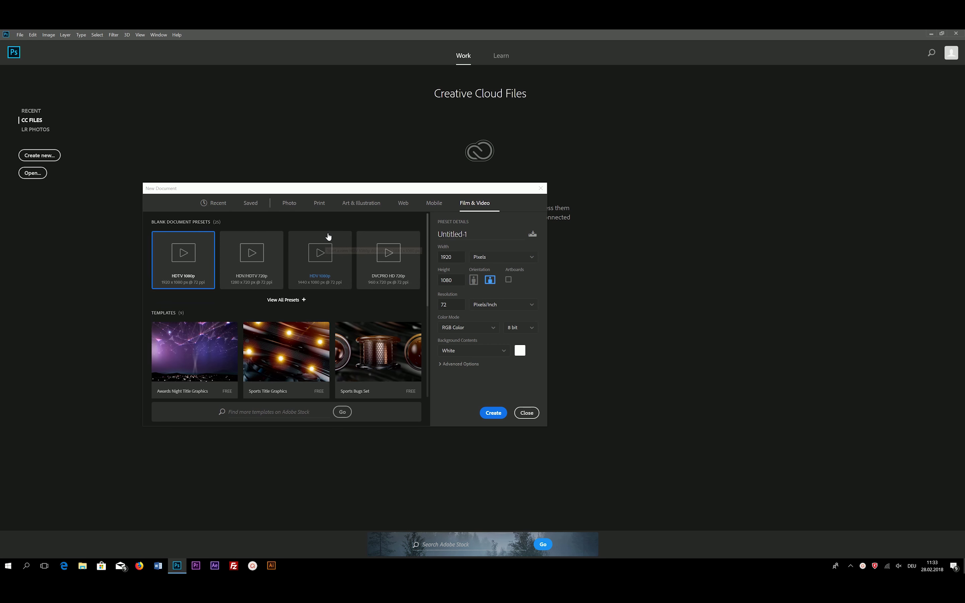
{"action": "left_click", "coordinate": [291, 205]}
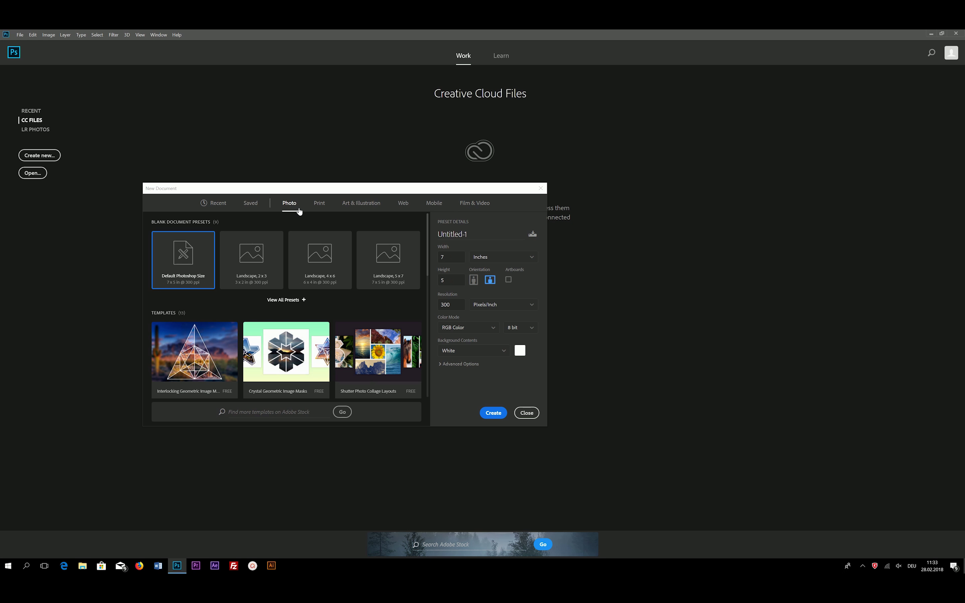
{"action": "left_click", "coordinate": [319, 204]}
{"action": "left_click", "coordinate": [382, 257]}
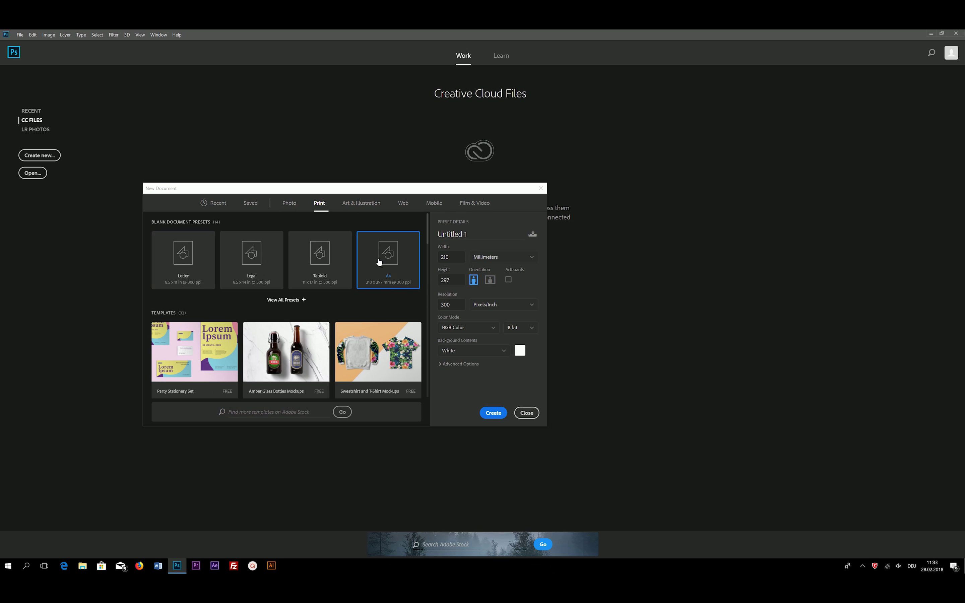
{"action": "double_click", "coordinate": [482, 235]}
{"action": "type", "text": "Einführung"}
{"action": "left_click", "coordinate": [493, 413]}
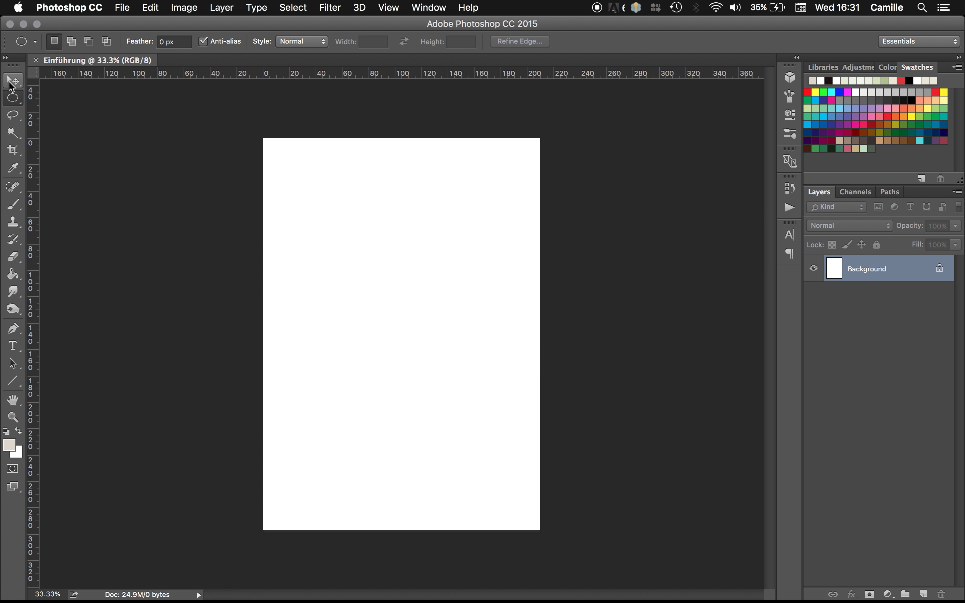
Browse the Marquee tool shapes and switch to the Rectangular Marquee
{"action": "left_click_drag", "start_coordinate": [12, 98], "coordinate": [55, 100]}
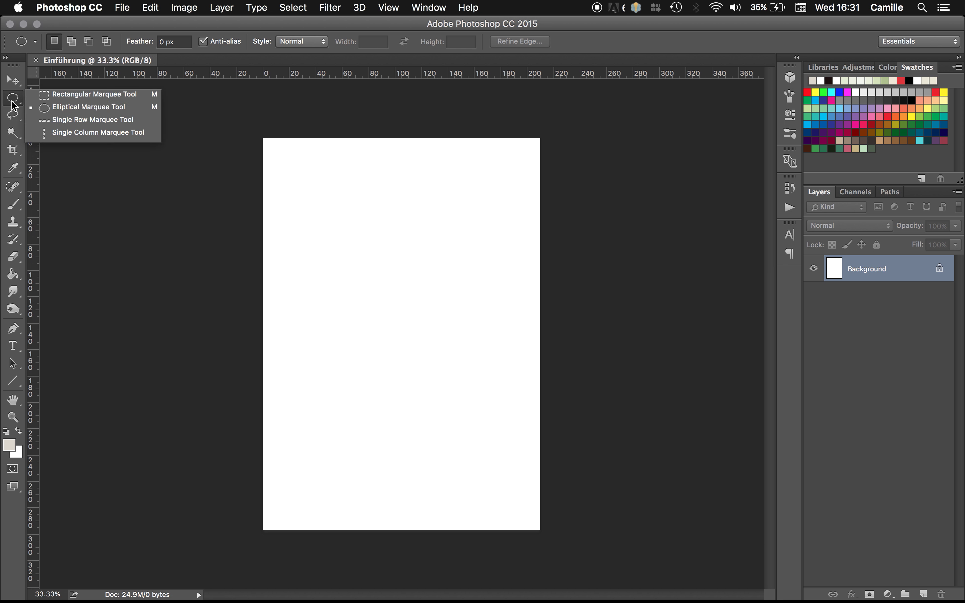
{"action": "left_click", "coordinate": [54, 96]}
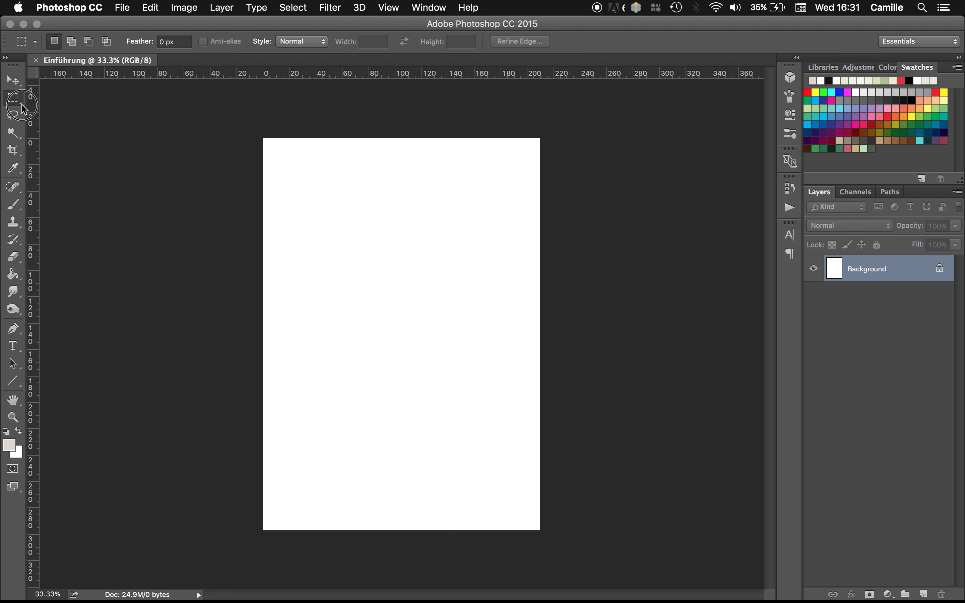
{"action": "mouse_move", "coordinate": [13, 99]}
{"action": "left_mouse_down"}
{"action": "mouse_move", "coordinate": [64, 132]}
{"action": "mouse_move", "coordinate": [11, 109]}
{"action": "left_mouse_up"}
{"action": "mouse_move", "coordinate": [22, 106]}
{"action": "left_mouse_down"}
{"action": "mouse_move", "coordinate": [62, 126]}
{"action": "mouse_move", "coordinate": [63, 99]}
{"action": "left_mouse_up"}
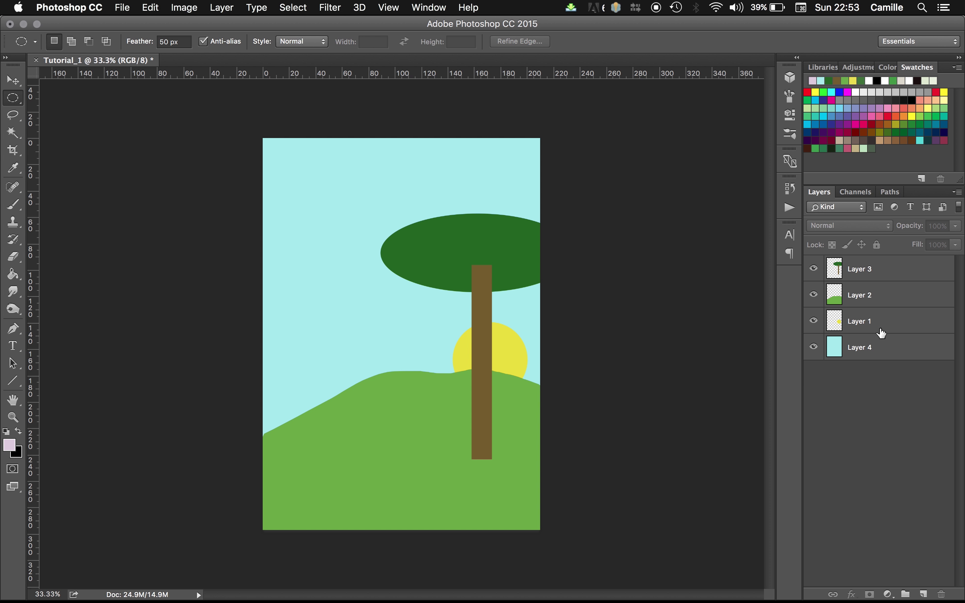
Reorder the layers so the tree sits above the hill
{"action": "left_click_drag", "start_coordinate": [875, 323], "coordinate": [866, 264]}
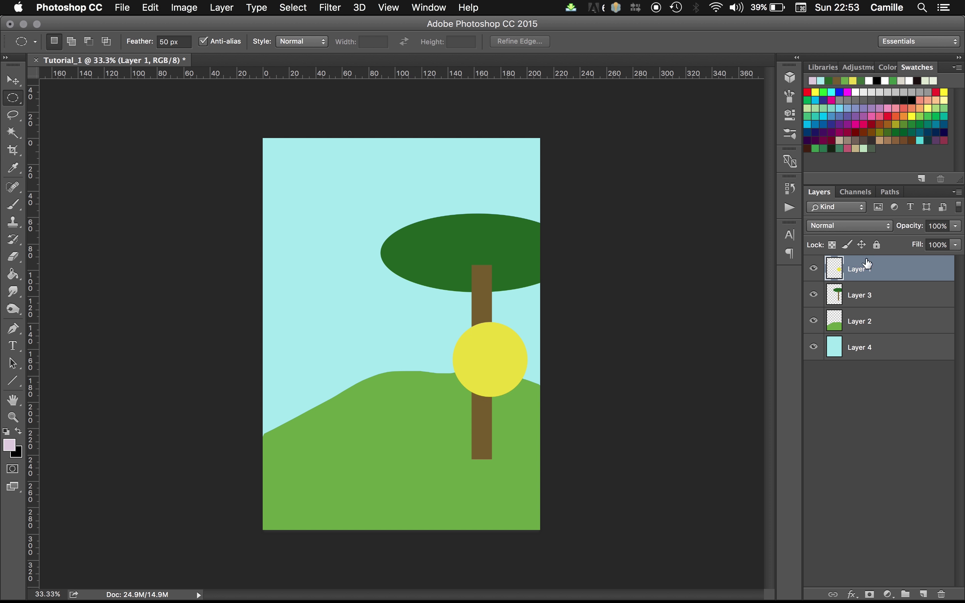
{"action": "left_click", "coordinate": [869, 296]}
{"action": "left_click_drag", "start_coordinate": [869, 296], "coordinate": [870, 326]}
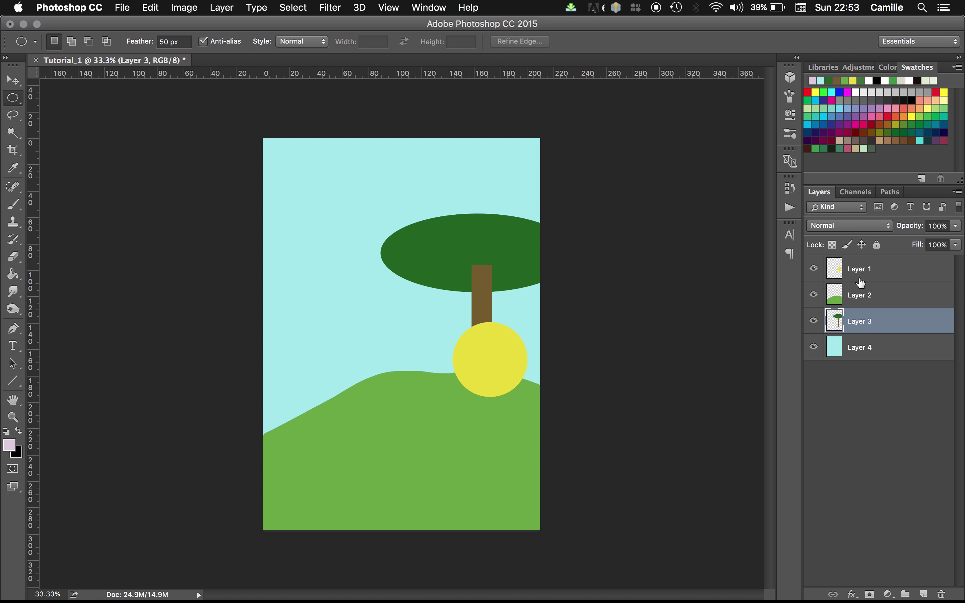
{"action": "left_click", "coordinate": [860, 355]}
{"action": "mouse_move", "coordinate": [857, 273]}
{"action": "left_mouse_down"}
{"action": "mouse_move", "coordinate": [856, 311]}
{"action": "mouse_move", "coordinate": [857, 287]}
{"action": "left_mouse_up"}
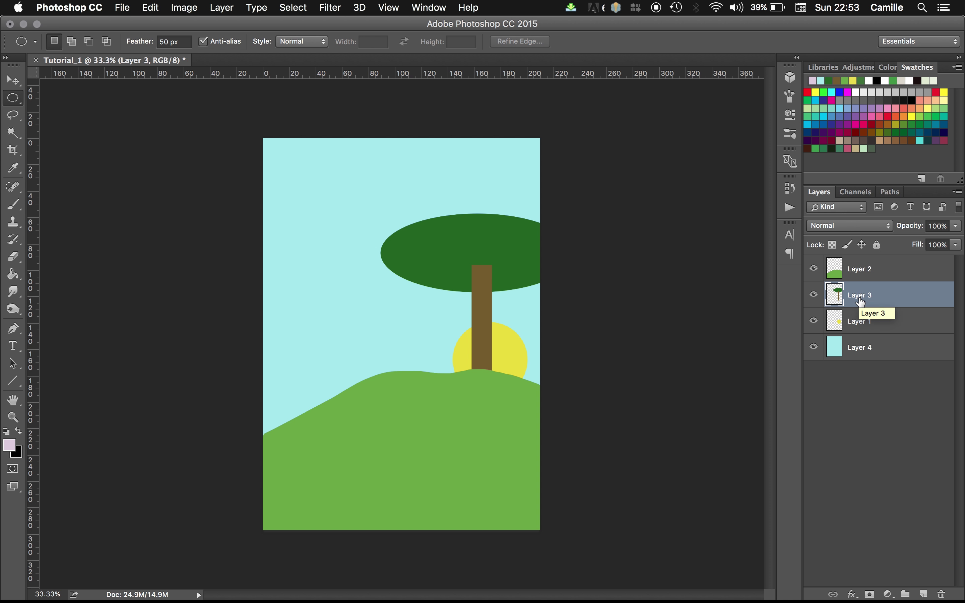
{"action": "left_click_drag", "start_coordinate": [860, 302], "coordinate": [856, 266]}
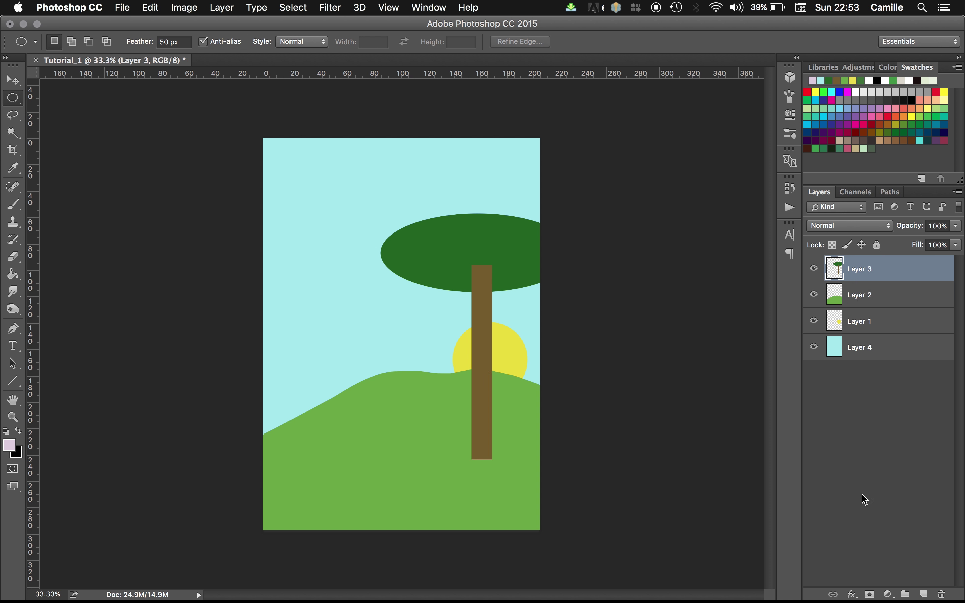
{"action": "left_click", "coordinate": [864, 510]}
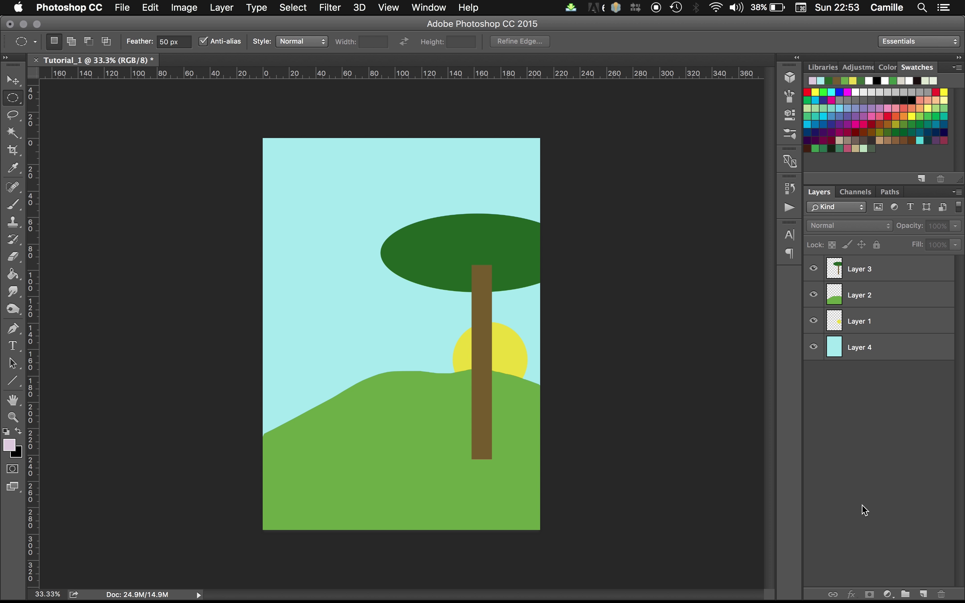
Merge all layers into one and shift the picture down and right
{"action": "key", "text": "super+shift+e"}
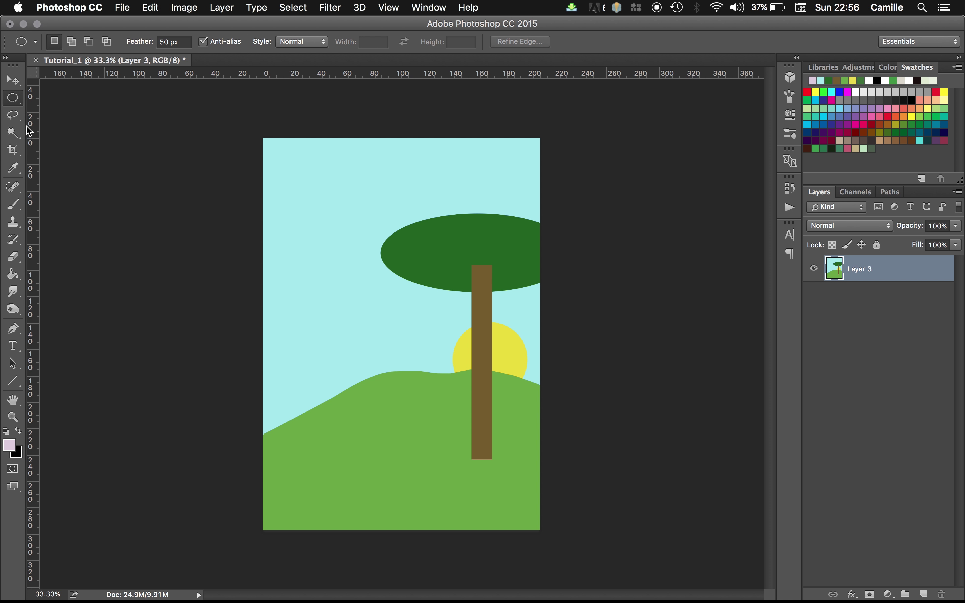
{"action": "left_click", "coordinate": [23, 80]}
{"action": "mouse_move", "coordinate": [367, 227]}
{"action": "left_mouse_down"}
{"action": "mouse_move", "coordinate": [355, 268]}
{"action": "mouse_move", "coordinate": [343, 247]}
{"action": "left_mouse_up"}
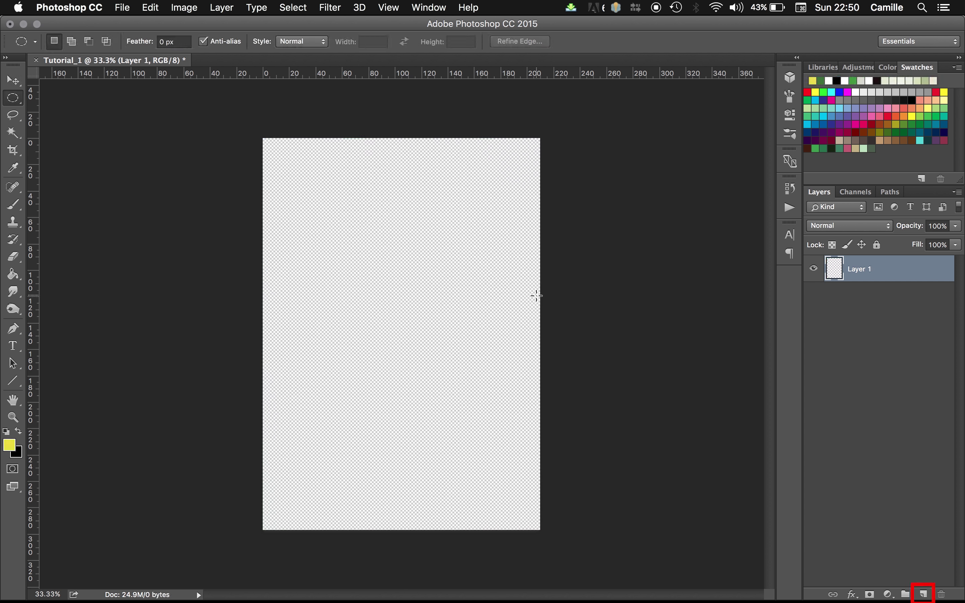
Draw a circular sun in the upper right and fill it yellow
{"action": "left_click_drag", "start_coordinate": [442, 215], "coordinate": [518, 289]}
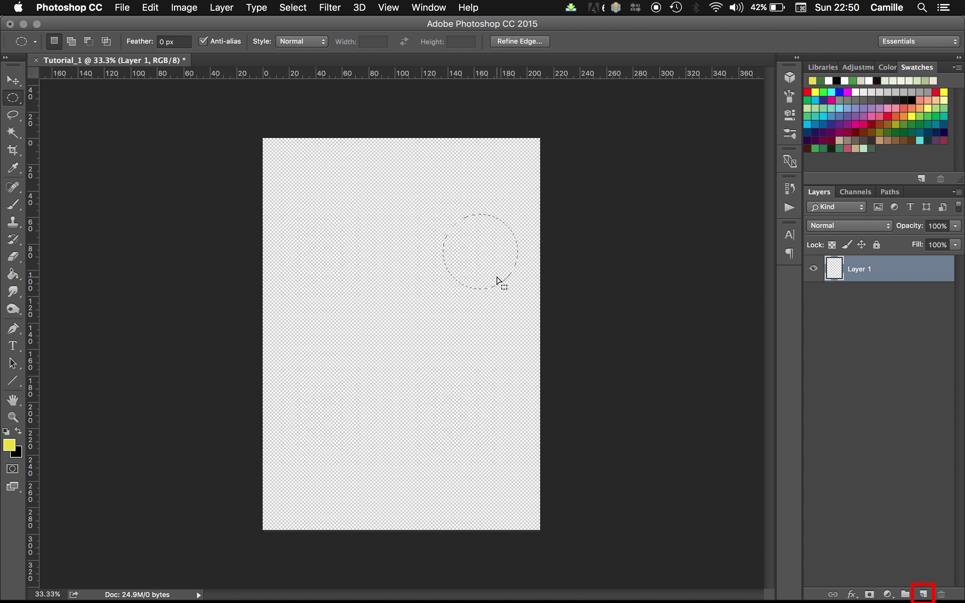
{"action": "key", "text": "g"}
{"action": "left_click", "coordinate": [484, 266]}
{"action": "key", "text": "m"}
Add a new layer and lasso a hill shape across the bottom of the canvas
{"action": "left_click", "coordinate": [493, 303]}
{"action": "left_click", "coordinate": [923, 594]}
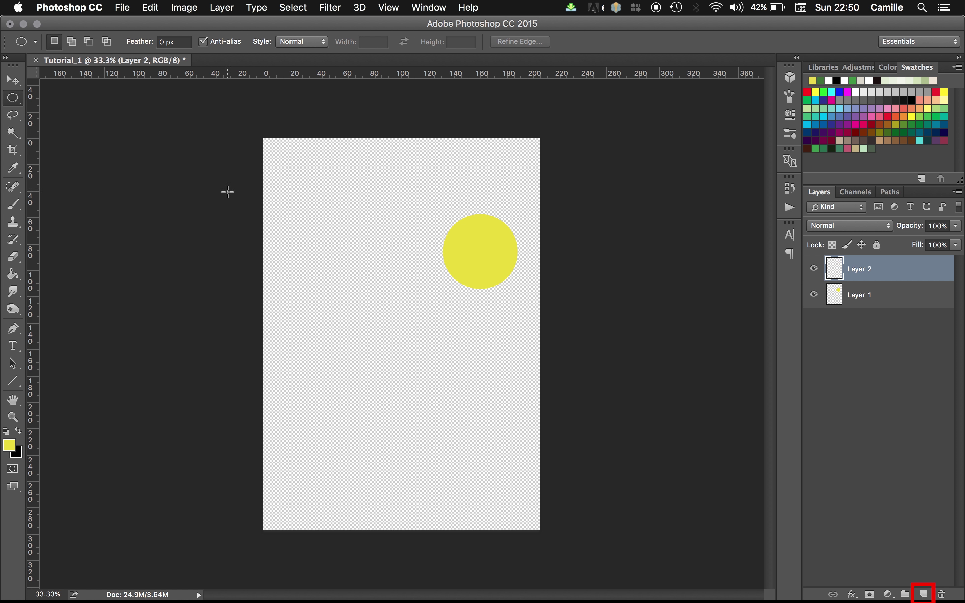
{"action": "key", "text": "l"}
{"action": "left_click_drag", "start_coordinate": [242, 520], "coordinate": [569, 530]}
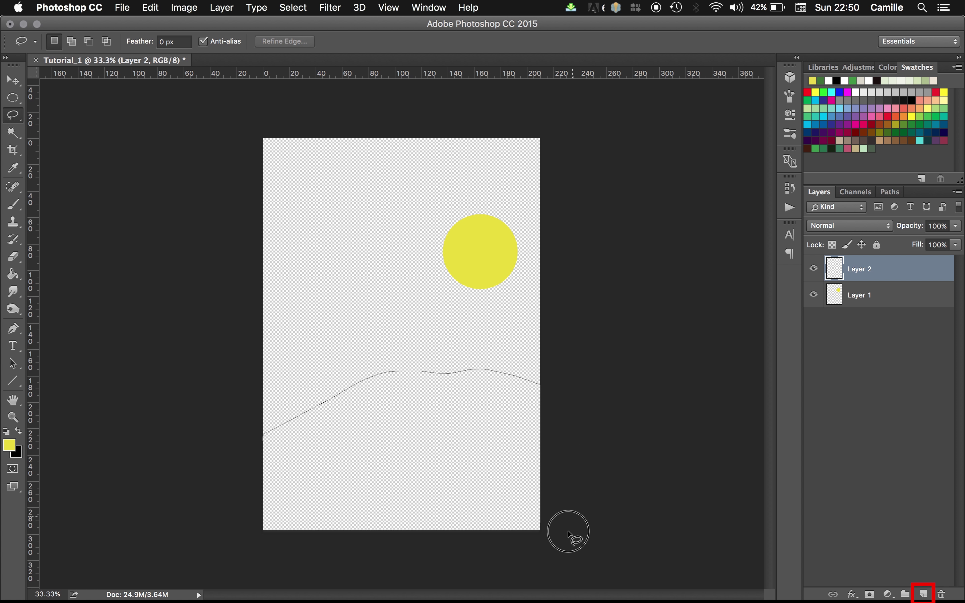
Set the foreground colour to a soft green
{"action": "left_click", "coordinate": [9, 445]}
{"action": "left_click_drag", "start_coordinate": [533, 499], "coordinate": [533, 471]}
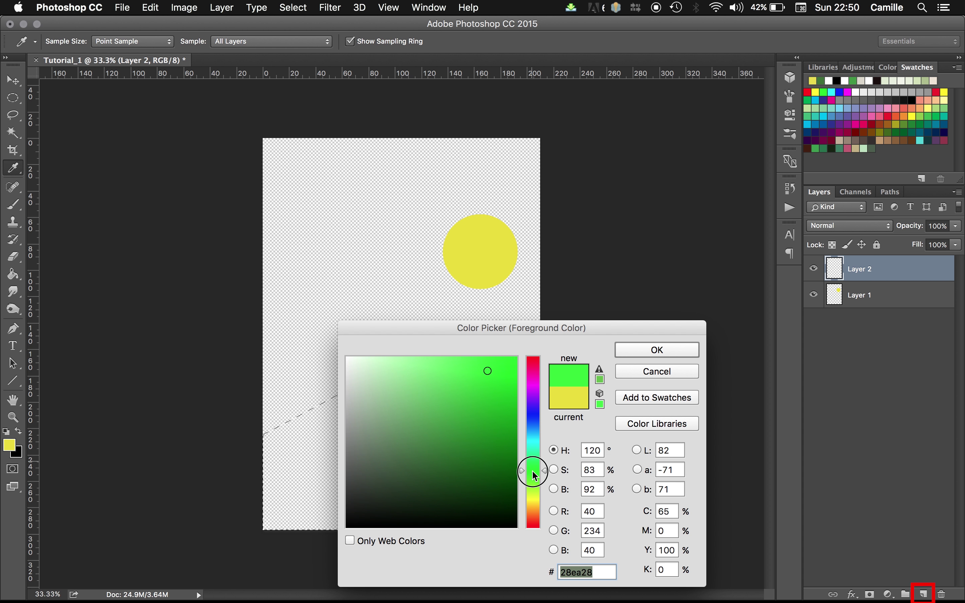
{"action": "left_click", "coordinate": [438, 440]}
{"action": "left_click_drag", "start_coordinate": [438, 441], "coordinate": [421, 428]}
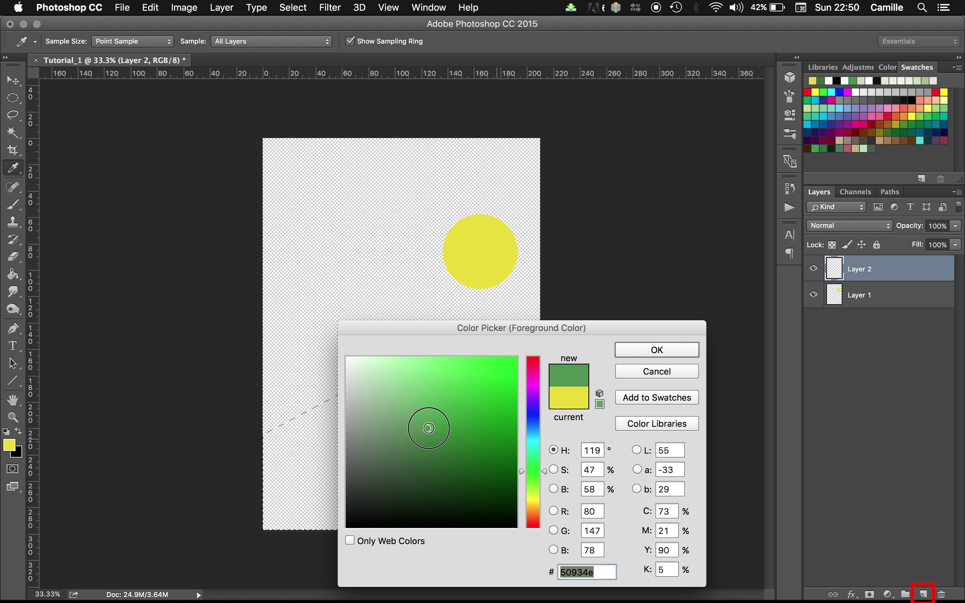
{"action": "left_click_drag", "start_coordinate": [534, 471], "coordinate": [534, 482]}
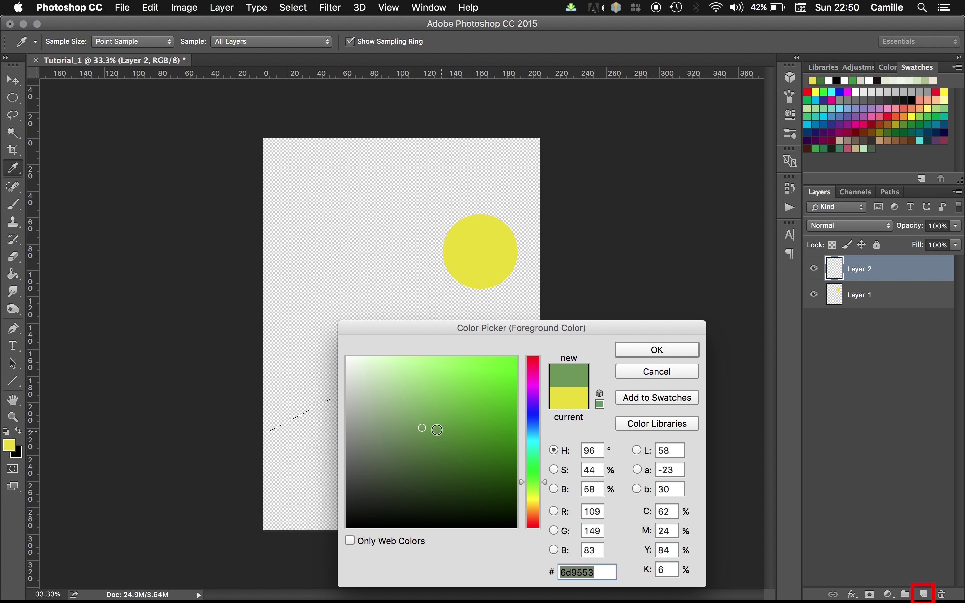
{"action": "left_click", "coordinate": [415, 429]}
{"action": "left_click", "coordinate": [454, 413]}
Fill the hill selection with green and clear the selection
{"action": "left_click", "coordinate": [620, 350]}
{"action": "key", "text": "g"}
{"action": "left_click", "coordinate": [424, 438]}
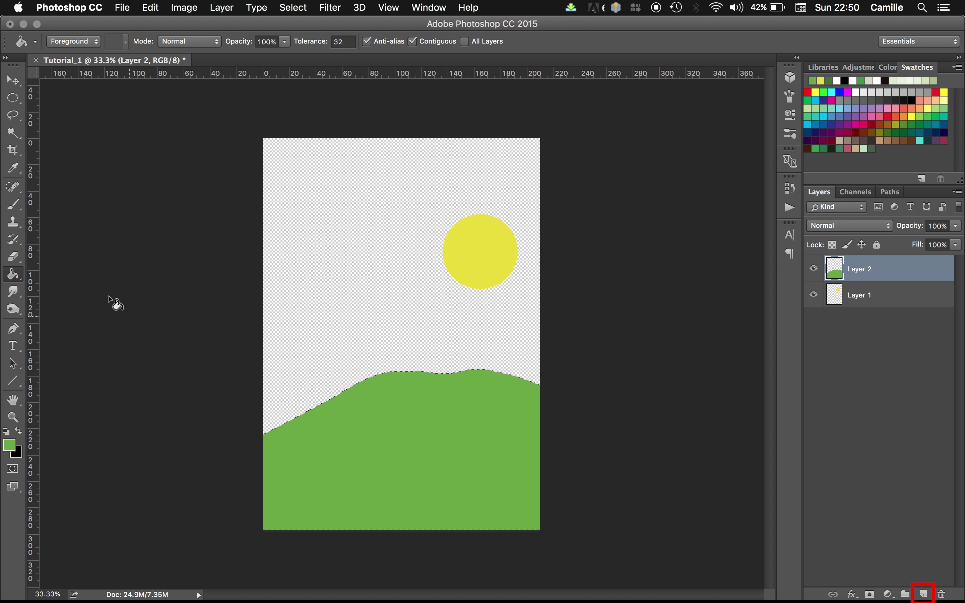
{"action": "left_click_drag", "start_coordinate": [18, 104], "coordinate": [86, 94]}
{"action": "key", "text": "ctrl+d"}
{"action": "left_click", "coordinate": [923, 594]}
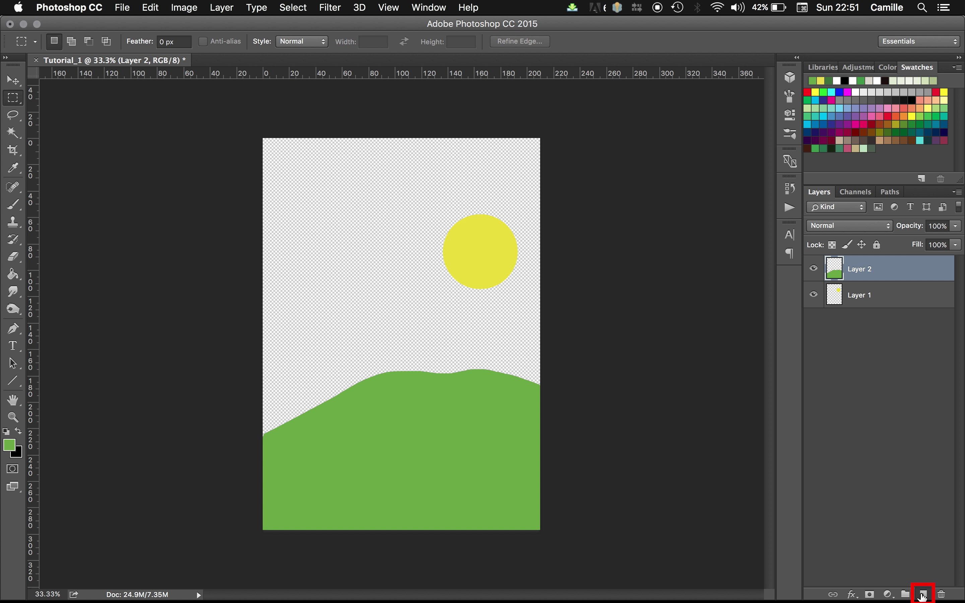
Select a tall narrow trunk from hill to sun and fill it dark brown
{"action": "left_click_drag", "start_coordinate": [472, 459], "coordinate": [492, 265]}
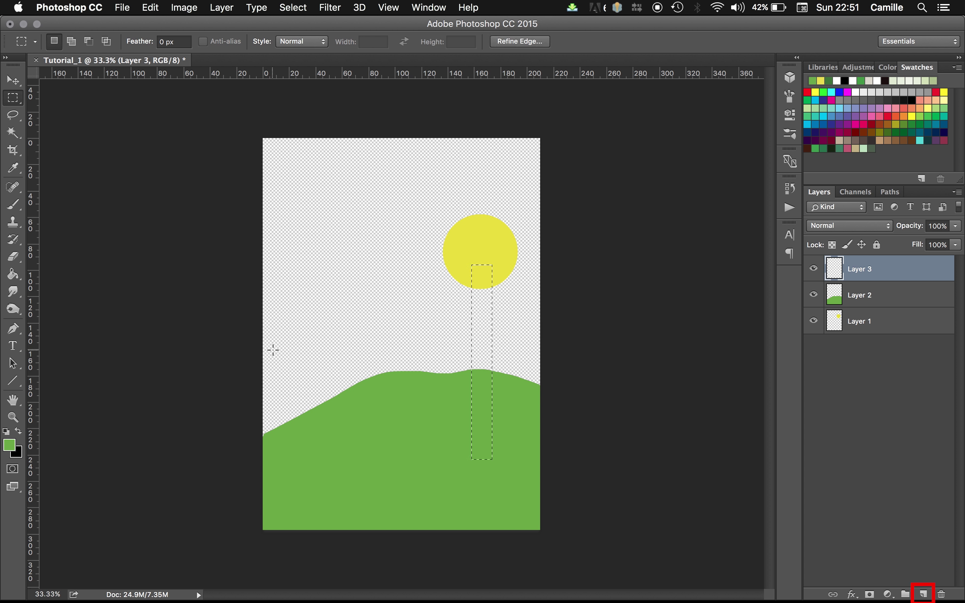
{"action": "key", "text": "i"}
{"action": "left_click", "coordinate": [10, 443]}
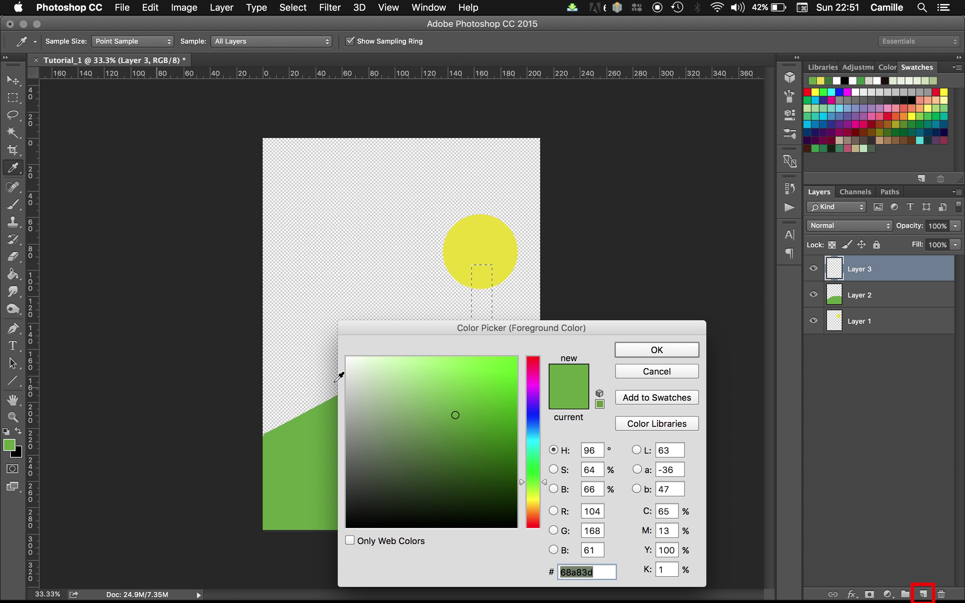
{"action": "left_click", "coordinate": [533, 505]}
{"action": "left_click_drag", "start_coordinate": [534, 508], "coordinate": [534, 515]}
{"action": "left_click", "coordinate": [465, 447]}
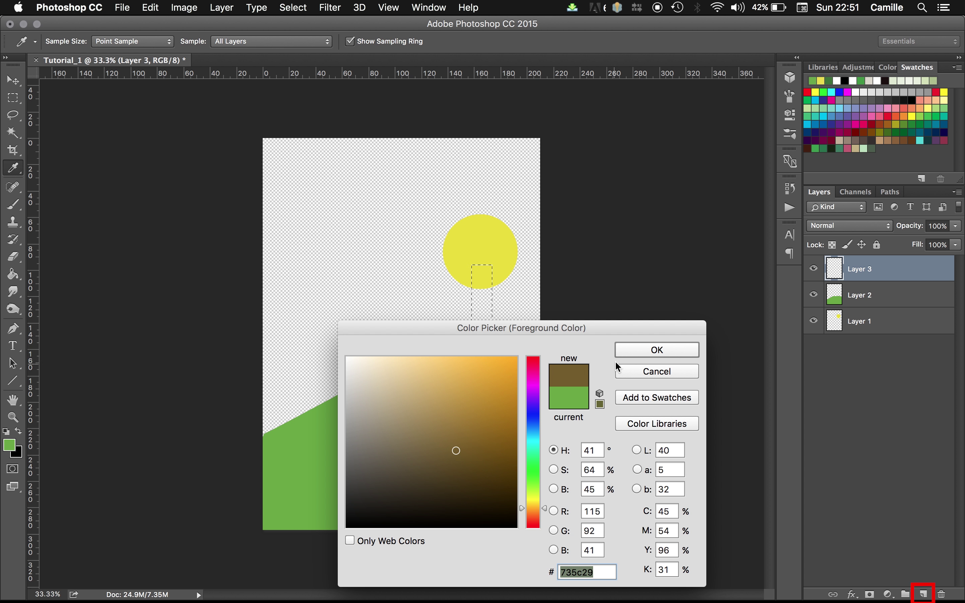
{"action": "left_click", "coordinate": [638, 350]}
{"action": "key", "text": "g"}
{"action": "left_click", "coordinate": [485, 333]}
Set the foreground colour to a dark green for the canopy
{"action": "left_click", "coordinate": [9, 443]}
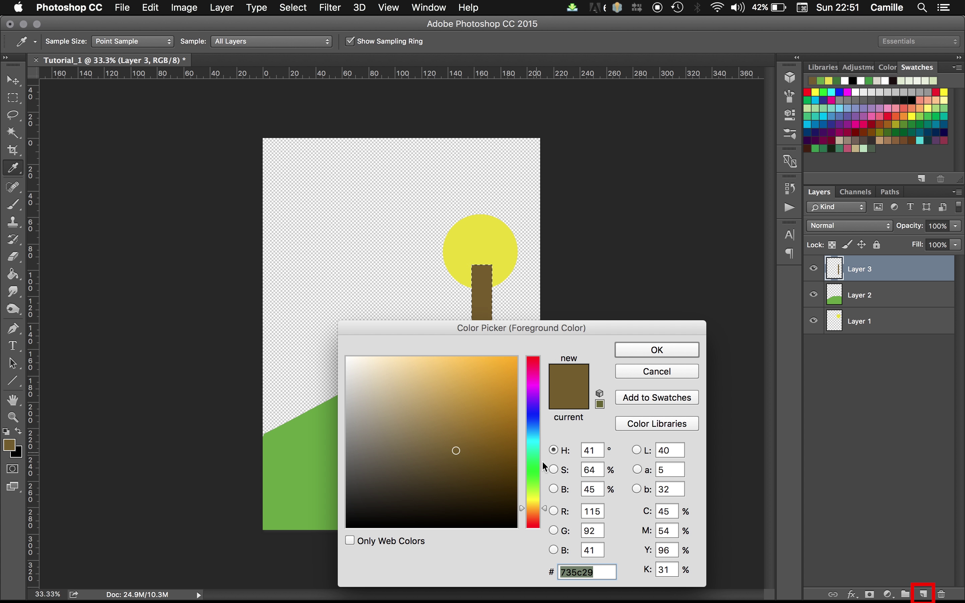
{"action": "left_click", "coordinate": [532, 467]}
{"action": "left_click_drag", "start_coordinate": [446, 448], "coordinate": [393, 447]}
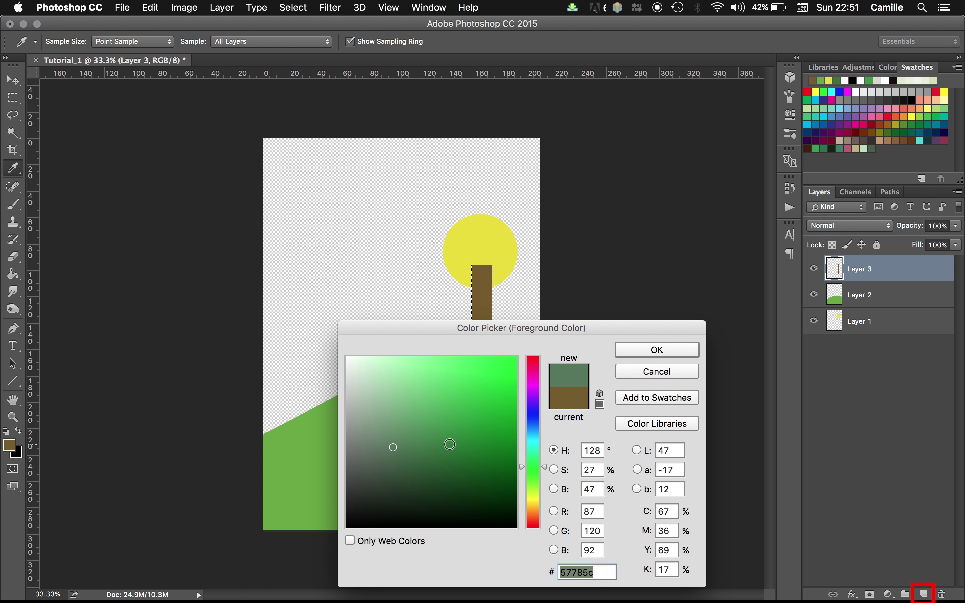
{"action": "left_click", "coordinate": [535, 509]}
{"action": "left_click_drag", "start_coordinate": [534, 510], "coordinate": [533, 471]}
{"action": "mouse_move", "coordinate": [427, 461]}
{"action": "left_mouse_down"}
{"action": "mouse_move", "coordinate": [405, 437]}
{"action": "mouse_move", "coordinate": [433, 438]}
{"action": "mouse_move", "coordinate": [392, 430]}
{"action": "mouse_move", "coordinate": [464, 462]}
{"action": "left_mouse_up"}
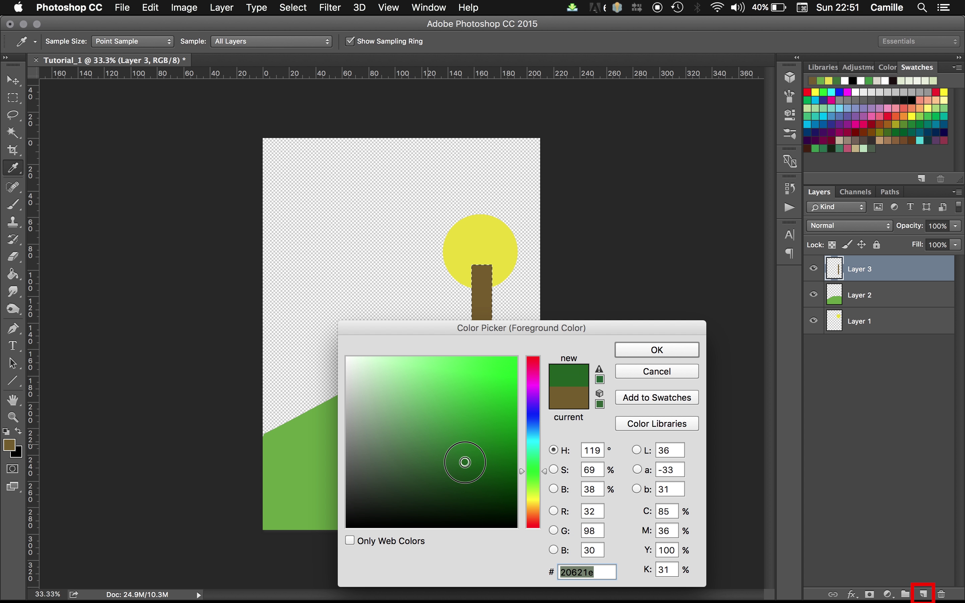
{"action": "left_click", "coordinate": [638, 349]}
Draw a wide oval canopy selection over the sun with the Elliptical Marquee
{"action": "left_click", "coordinate": [13, 97]}
{"action": "left_click", "coordinate": [92, 120]}
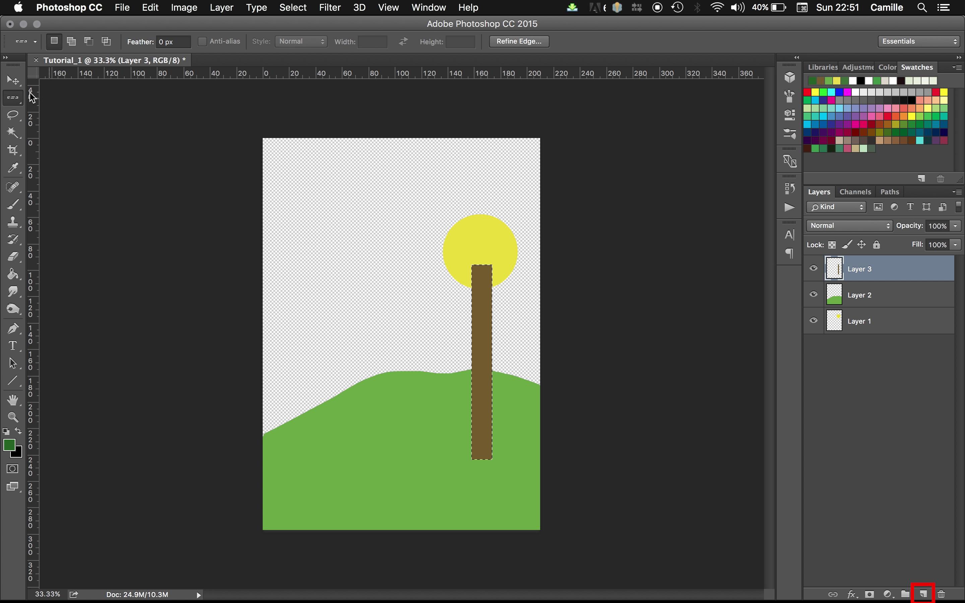
{"action": "left_click", "coordinate": [13, 98]}
{"action": "left_click", "coordinate": [66, 106]}
{"action": "left_click_drag", "start_coordinate": [430, 205], "coordinate": [510, 293]}
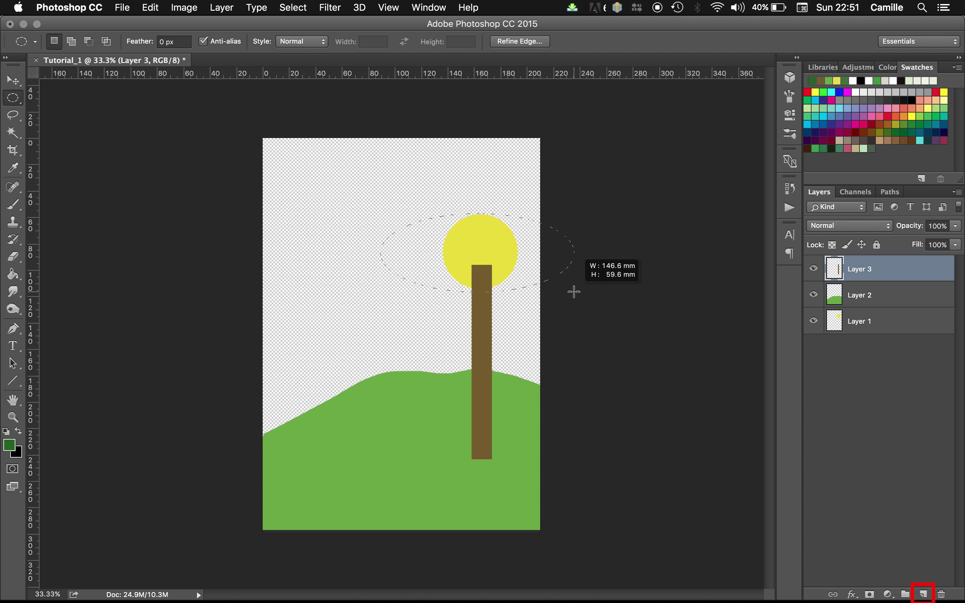
{"action": "left_click_drag", "start_coordinate": [510, 293], "coordinate": [573, 292]}
{"action": "key", "text": "g"}
{"action": "left_click", "coordinate": [497, 252]}
Fill the canopy dark green, then move the sun down behind the trunk
{"action": "key", "text": "m"}
{"action": "left_click", "coordinate": [491, 376]}
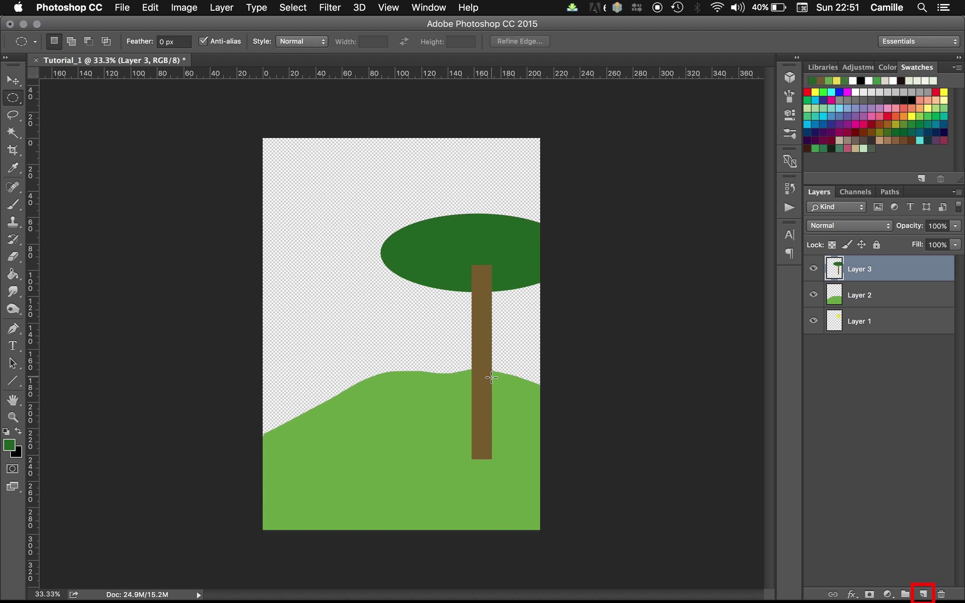
{"action": "left_click", "coordinate": [861, 330]}
{"action": "key", "text": "v"}
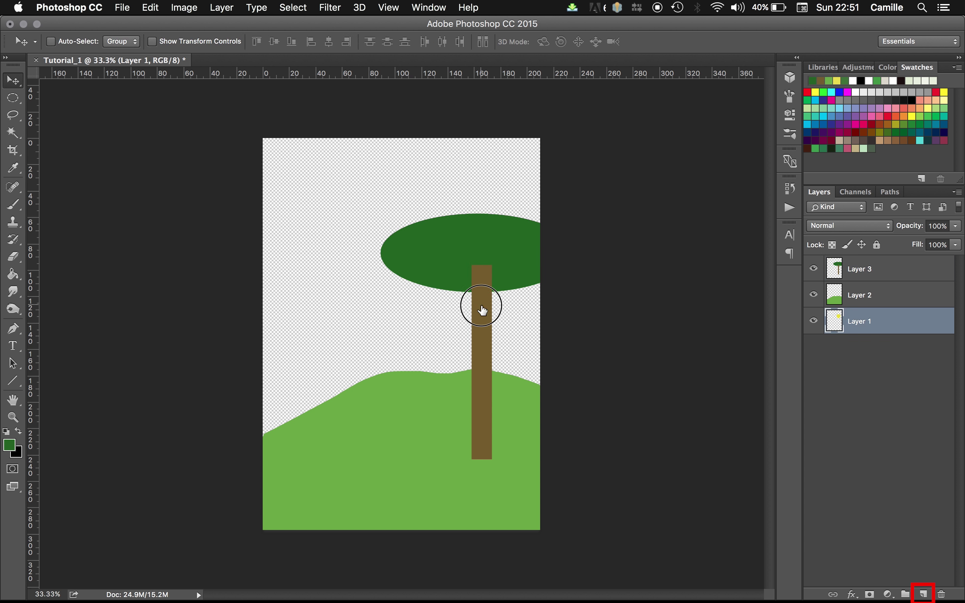
{"action": "left_click_drag", "start_coordinate": [480, 304], "coordinate": [491, 416]}
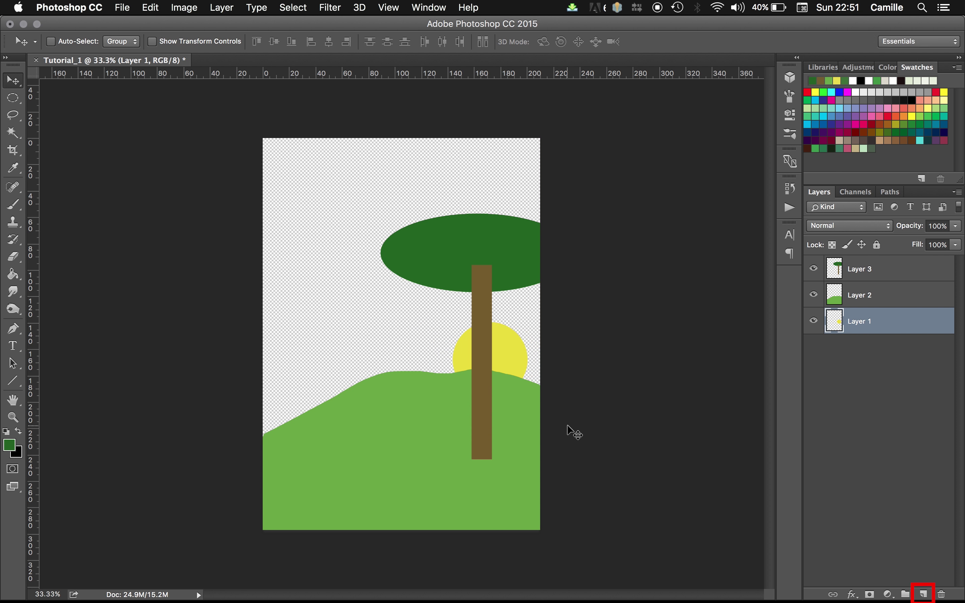
Add a new bottom layer and fill it with a light cyan sky
{"action": "left_click", "coordinate": [843, 387]}
{"action": "left_click_drag", "start_coordinate": [870, 268], "coordinate": [869, 359]}
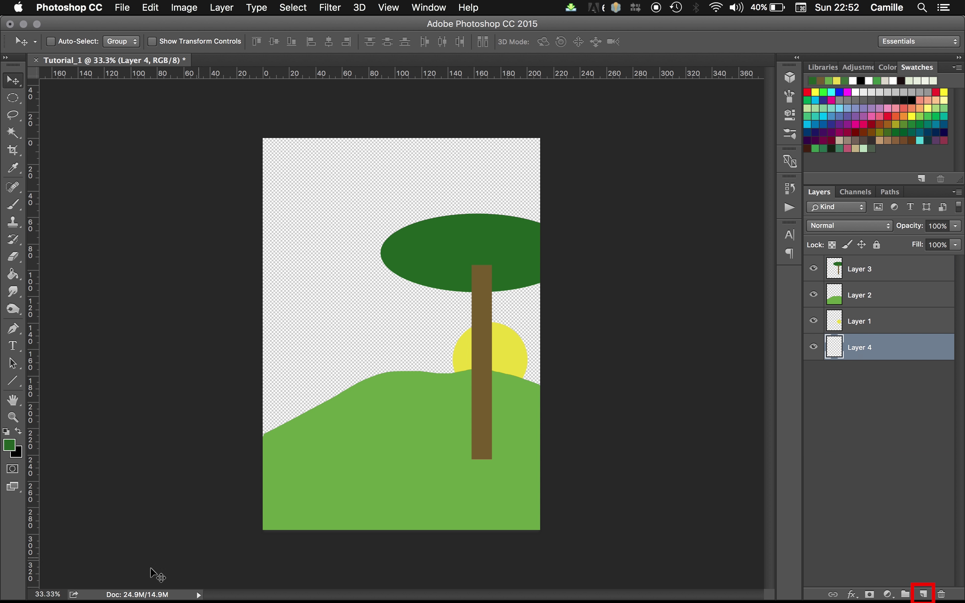
{"action": "left_click", "coordinate": [8, 443]}
{"action": "left_click", "coordinate": [347, 483]}
{"action": "mouse_move", "coordinate": [347, 483]}
{"action": "left_mouse_down"}
{"action": "mouse_move", "coordinate": [416, 450]}
{"action": "mouse_move", "coordinate": [357, 360]}
{"action": "left_mouse_up"}
{"action": "left_click_drag", "start_coordinate": [533, 469], "coordinate": [533, 440]}
{"action": "mouse_move", "coordinate": [371, 393]}
{"action": "left_mouse_down"}
{"action": "mouse_move", "coordinate": [419, 381]}
{"action": "mouse_move", "coordinate": [392, 366]}
{"action": "left_mouse_up"}
{"action": "left_click", "coordinate": [657, 350]}
{"action": "key", "text": "g"}
{"action": "left_click", "coordinate": [419, 341]}
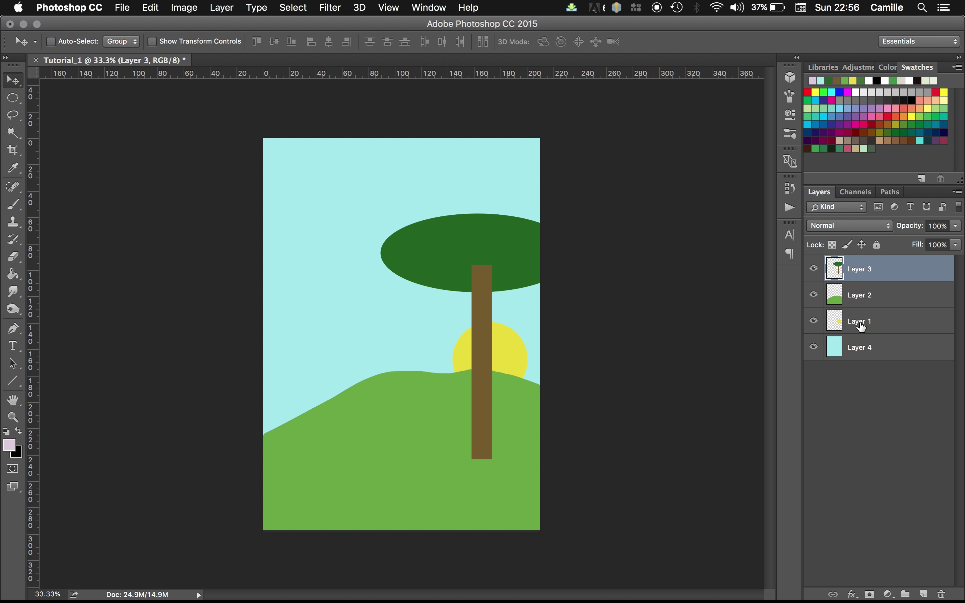
Undo a stray tree move and shift the sun lower-left beside the trunk
{"action": "left_click_drag", "start_coordinate": [490, 285], "coordinate": [491, 275]}
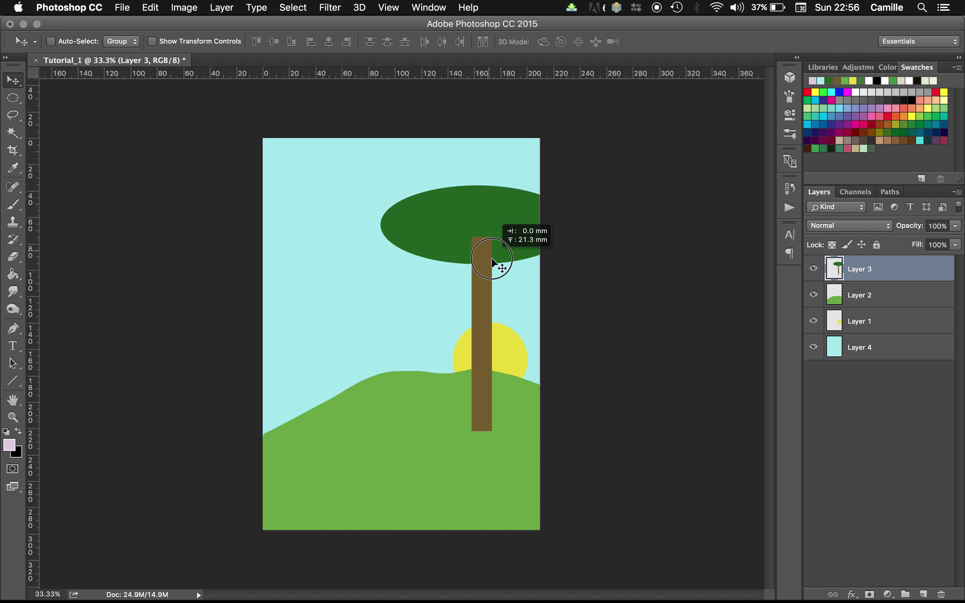
{"action": "key", "text": "super+z"}
{"action": "left_click", "coordinate": [917, 321]}
{"action": "mouse_move", "coordinate": [527, 329]}
{"action": "left_mouse_down"}
{"action": "mouse_move", "coordinate": [444, 249]}
{"action": "mouse_move", "coordinate": [516, 111]}
{"action": "mouse_move", "coordinate": [480, 340]}
{"action": "left_mouse_up"}
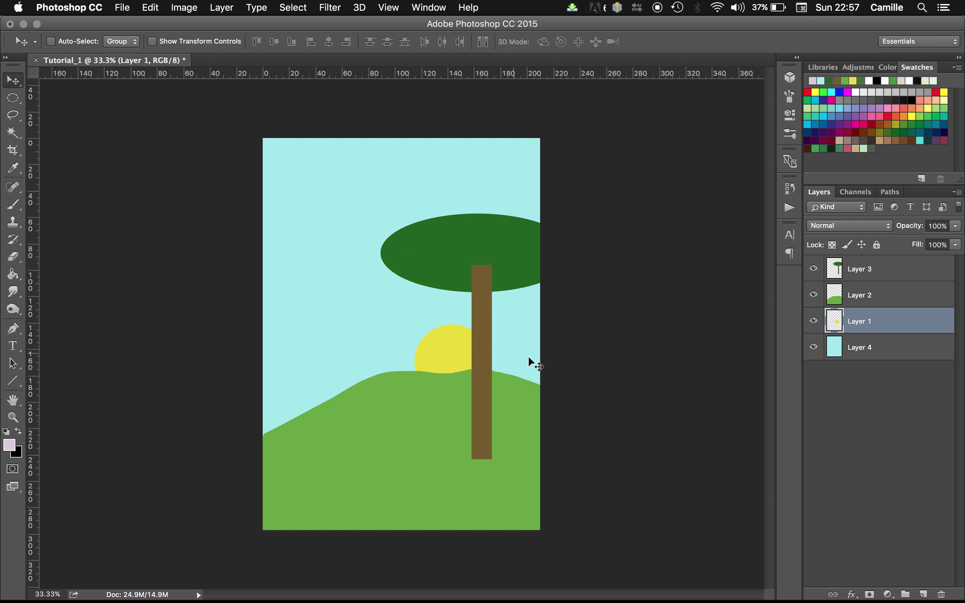
{"action": "left_click", "coordinate": [863, 417]}
Create Group 1 and move the sun and sky layers into it
{"action": "left_click", "coordinate": [906, 594]}
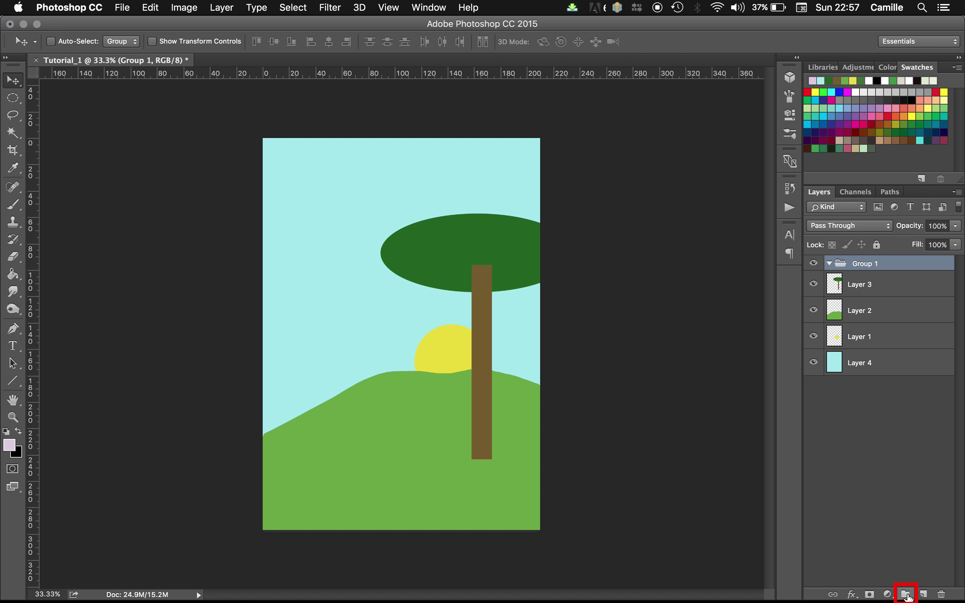
{"action": "left_click", "coordinate": [871, 339]}
{"action": "left_click", "coordinate": [857, 368], "text": "shift"}
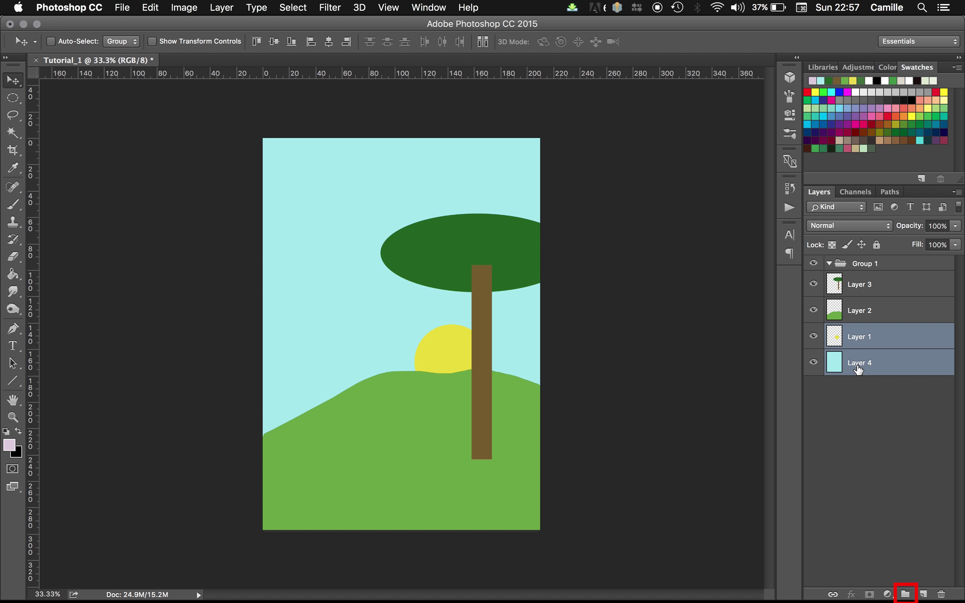
{"action": "left_click_drag", "start_coordinate": [857, 339], "coordinate": [855, 264]}
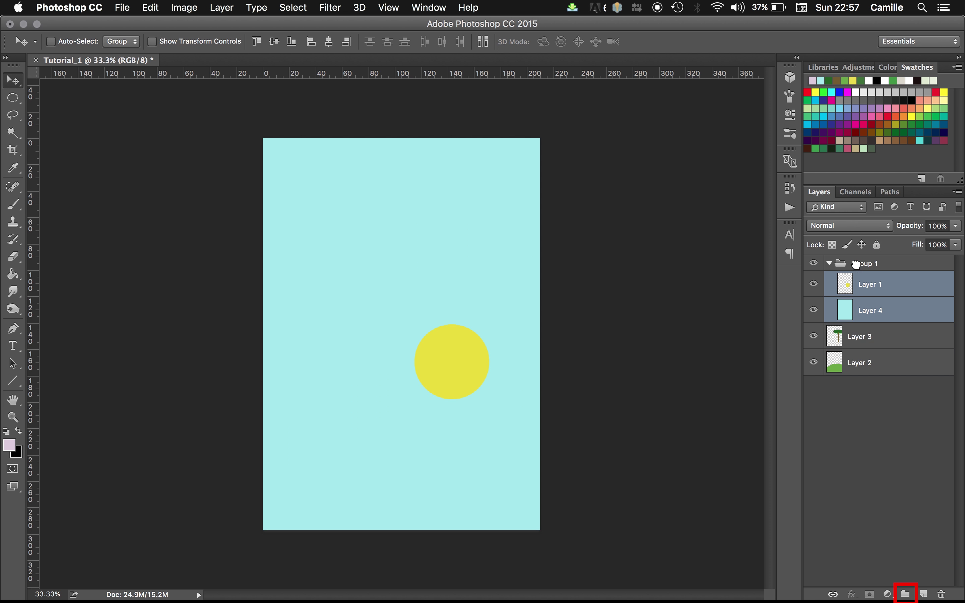
Collapse Group 1, place it beneath the tree and hill layers, and shift it sideways
{"action": "left_click", "coordinate": [859, 337]}
{"action": "left_click", "coordinate": [859, 363], "text": "shift"}
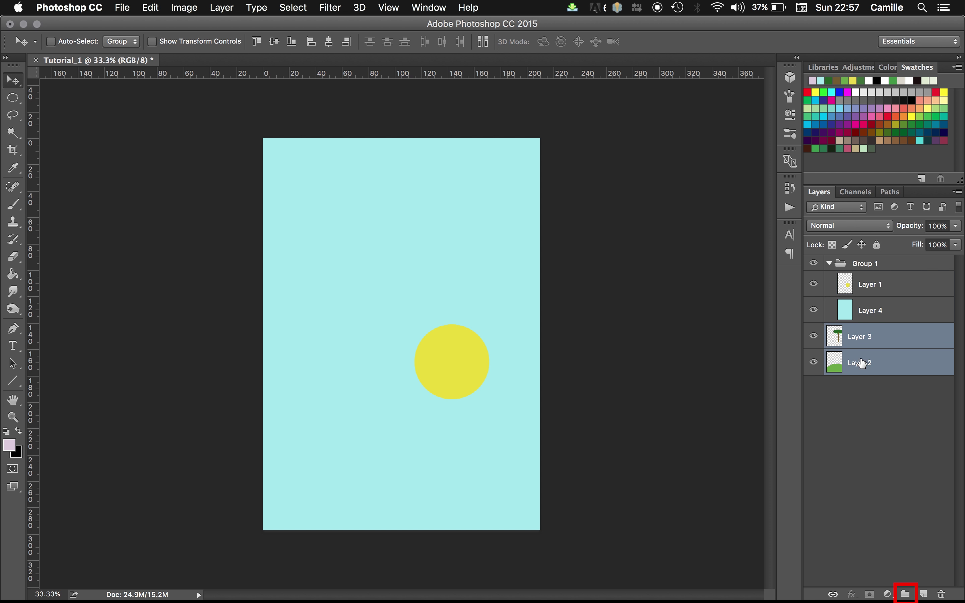
{"action": "left_click_drag", "start_coordinate": [859, 341], "coordinate": [846, 254]}
{"action": "left_click", "coordinate": [830, 264]}
{"action": "left_click", "coordinate": [868, 401]}
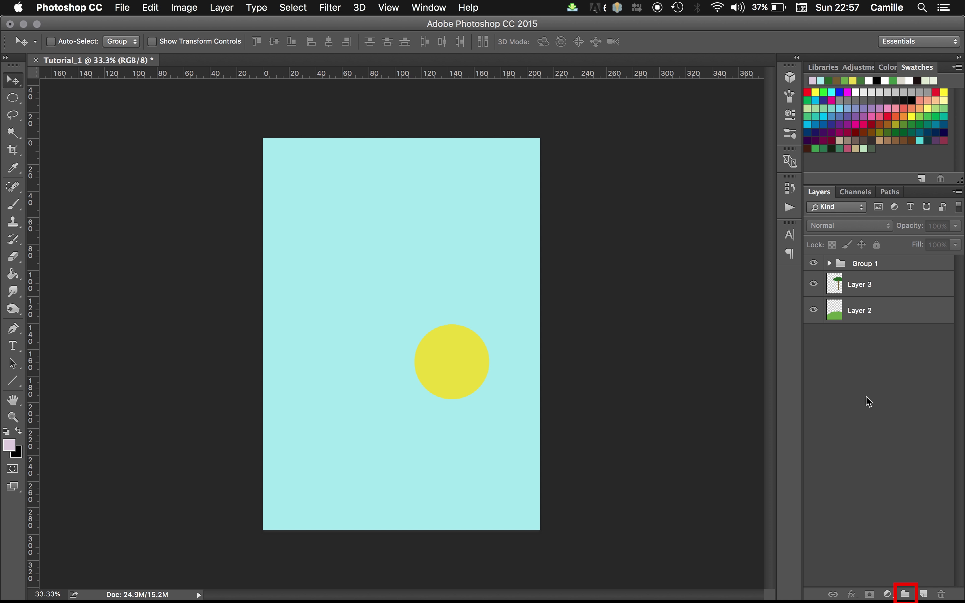
{"action": "left_click_drag", "start_coordinate": [854, 264], "coordinate": [853, 337]}
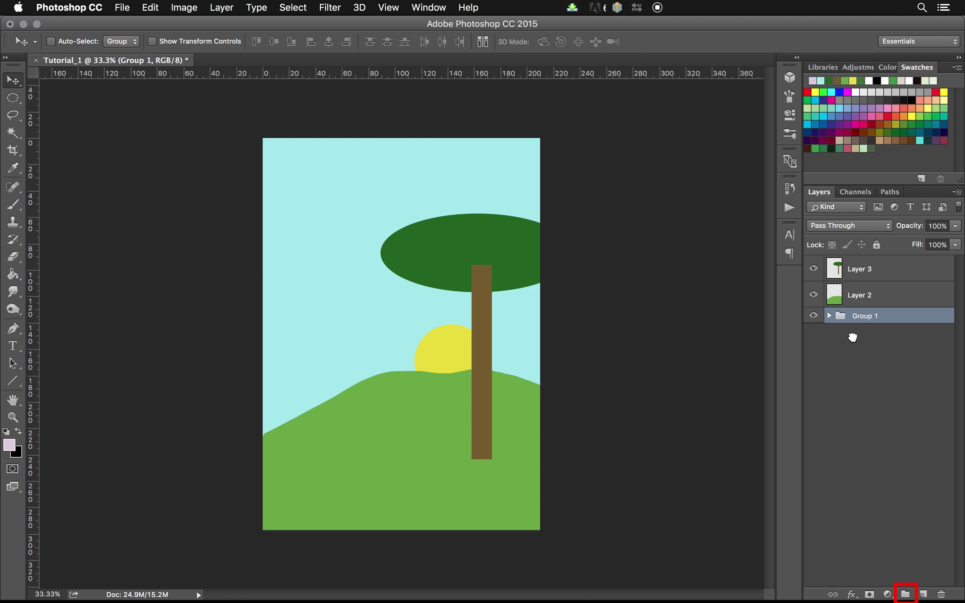
{"action": "left_click_drag", "start_coordinate": [446, 351], "coordinate": [418, 342]}
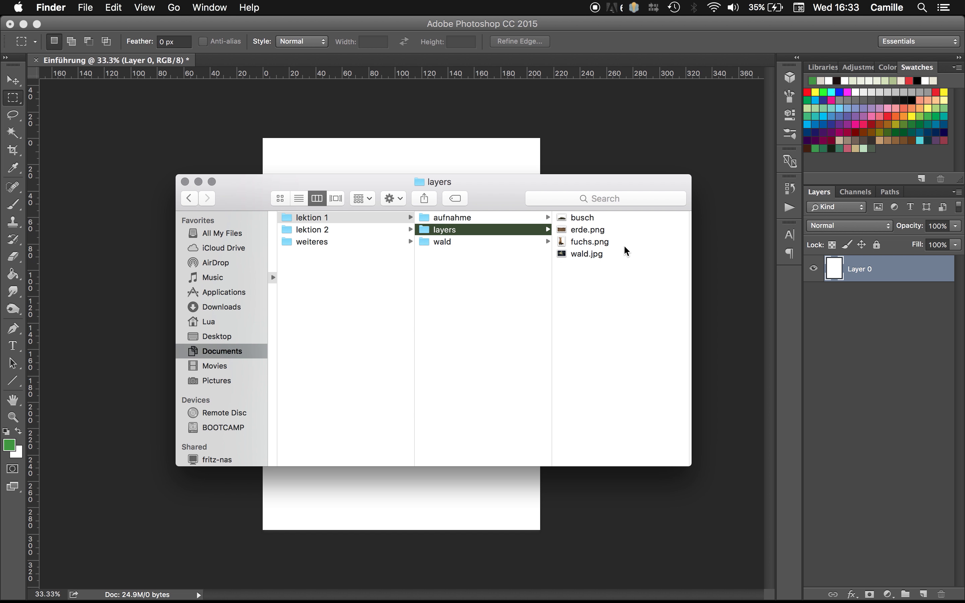
Preview wald.jpg, fuchs.png, erde.png and busch, then open wald.jpg in Photoshop
{"action": "double_click", "coordinate": [578, 254]}
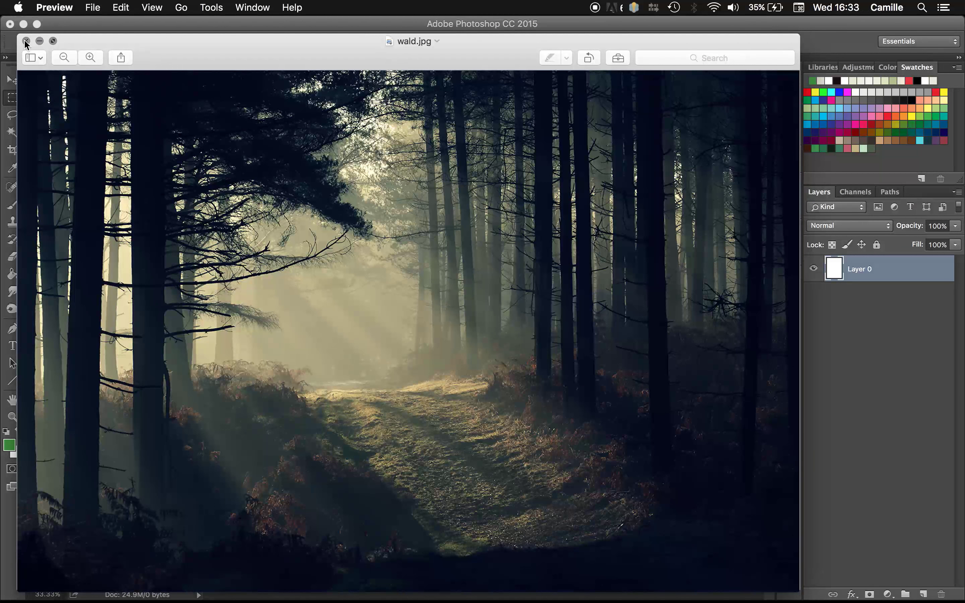
{"action": "left_click", "coordinate": [26, 40]}
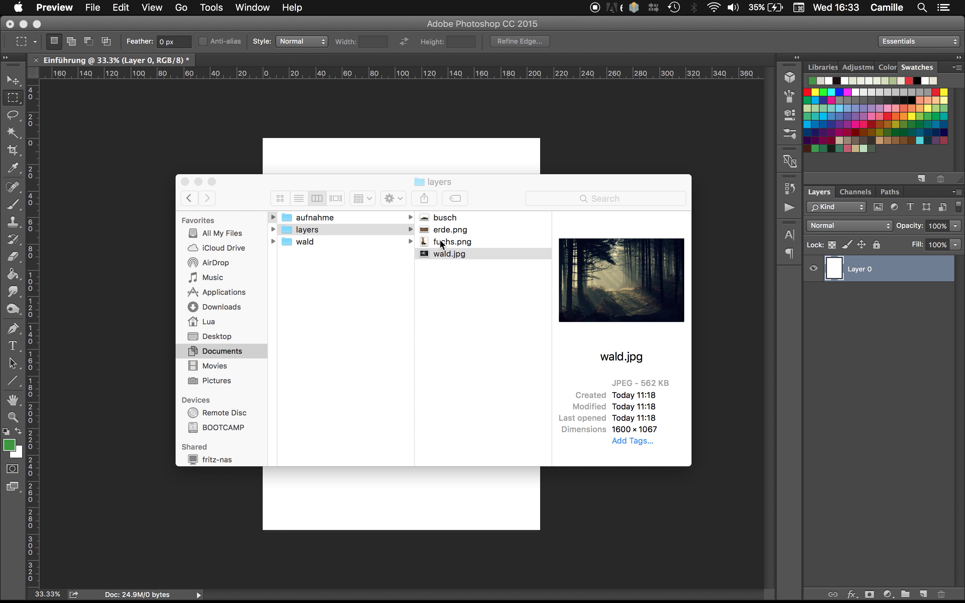
{"action": "double_click", "coordinate": [441, 243]}
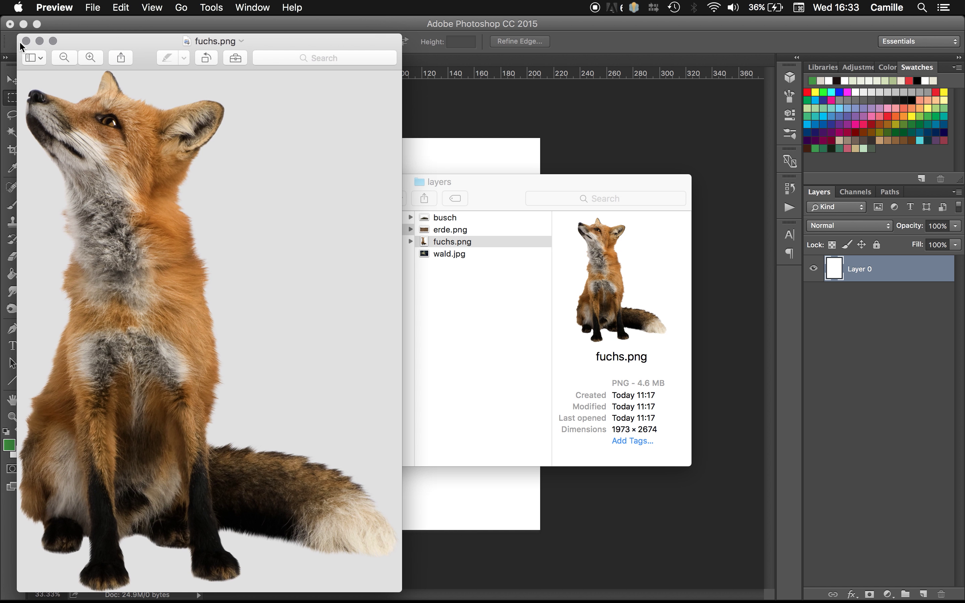
{"action": "left_click", "coordinate": [26, 40]}
{"action": "double_click", "coordinate": [445, 229]}
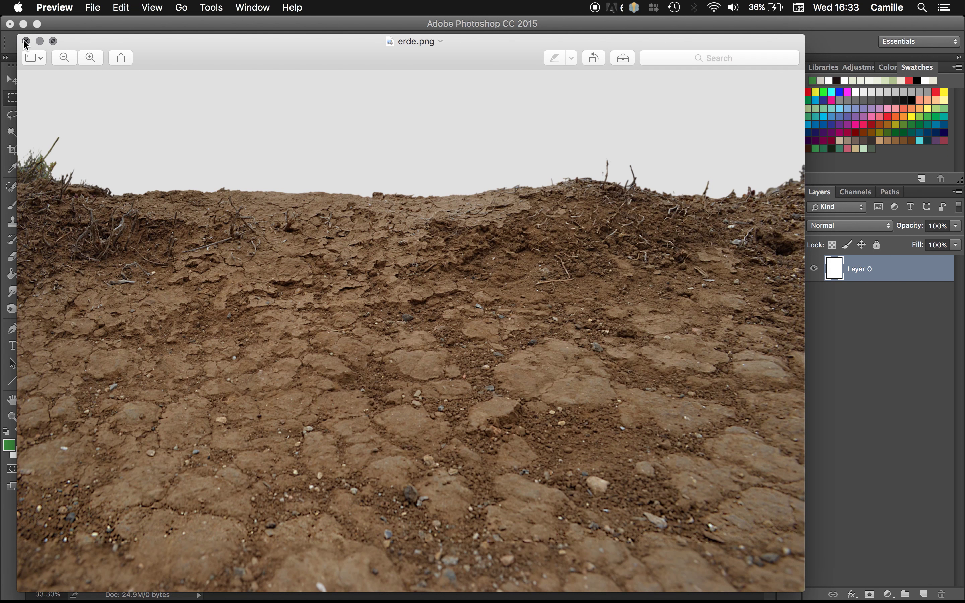
{"action": "left_click", "coordinate": [25, 40]}
{"action": "double_click", "coordinate": [444, 217]}
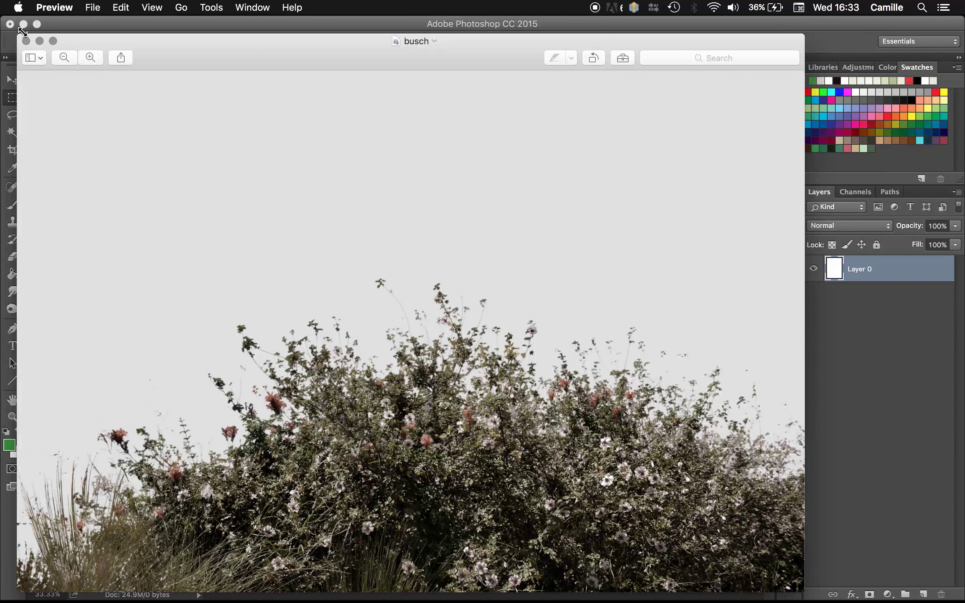
{"action": "left_click", "coordinate": [26, 41]}
{"action": "left_click_drag", "start_coordinate": [444, 255], "coordinate": [227, 61]}
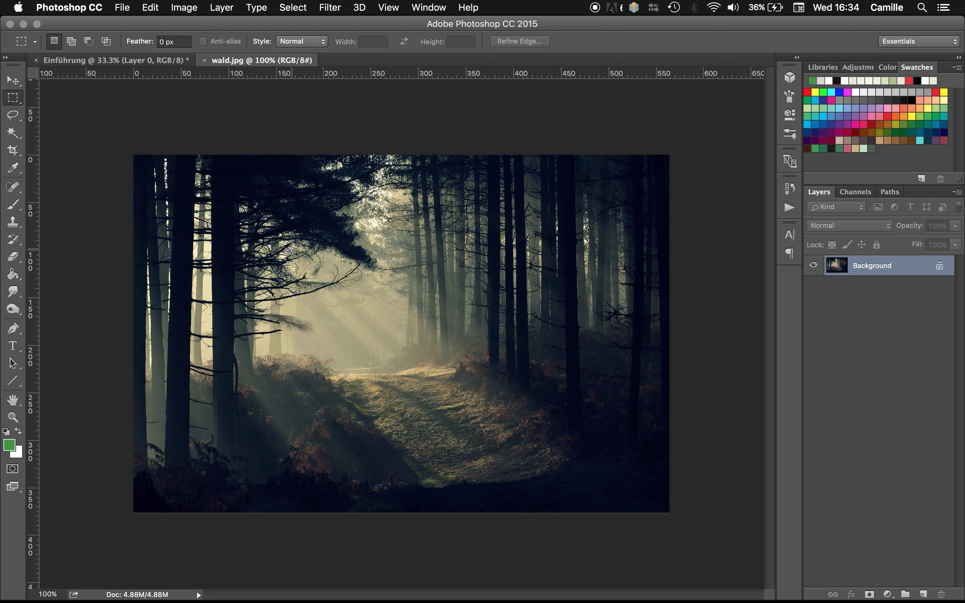
Rename wald.jpg to 1.jpg and erde.png to 2.png in the layers folder
{"action": "left_click", "coordinate": [291, 577]}
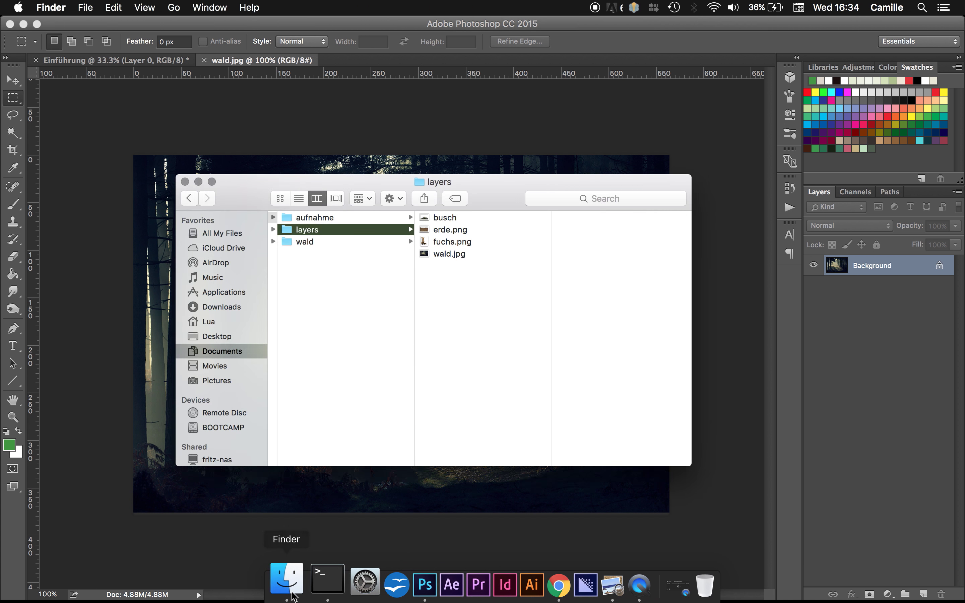
{"action": "left_click", "coordinate": [433, 255]}
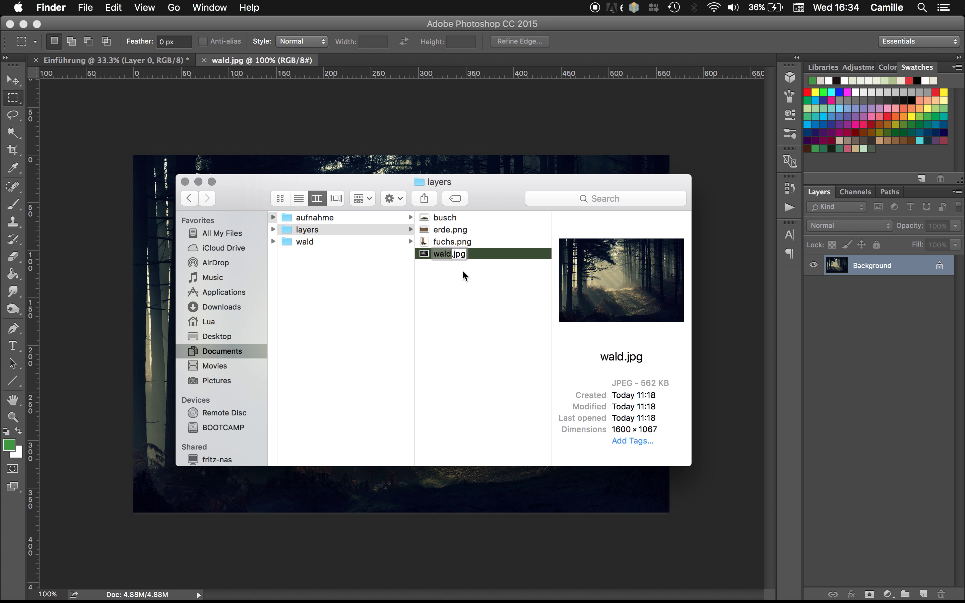
{"action": "type", "text": "1"}
{"action": "key", "text": "Return"}
{"action": "left_click", "coordinate": [440, 244]}
{"action": "key", "text": "Return"}
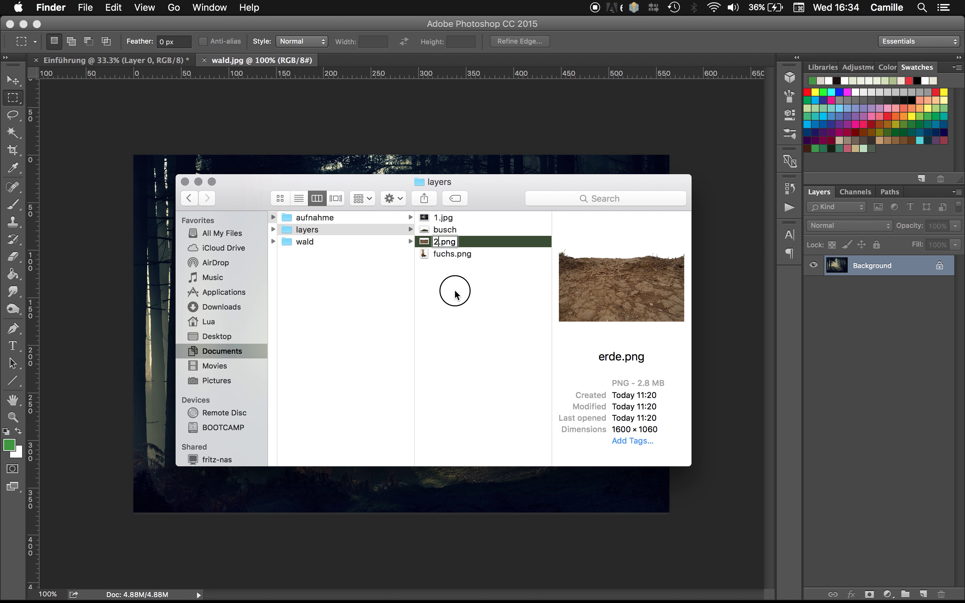
{"action": "type", "text": "2"}
{"action": "key", "text": "Return"}
Rename fuchs.png to 3.png and busch to 4, then select 2.png, 3.png and 4
{"action": "left_click", "coordinate": [443, 254]}
{"action": "key", "text": "Return"}
{"action": "type", "text": "3"}
{"action": "key", "text": "Return"}
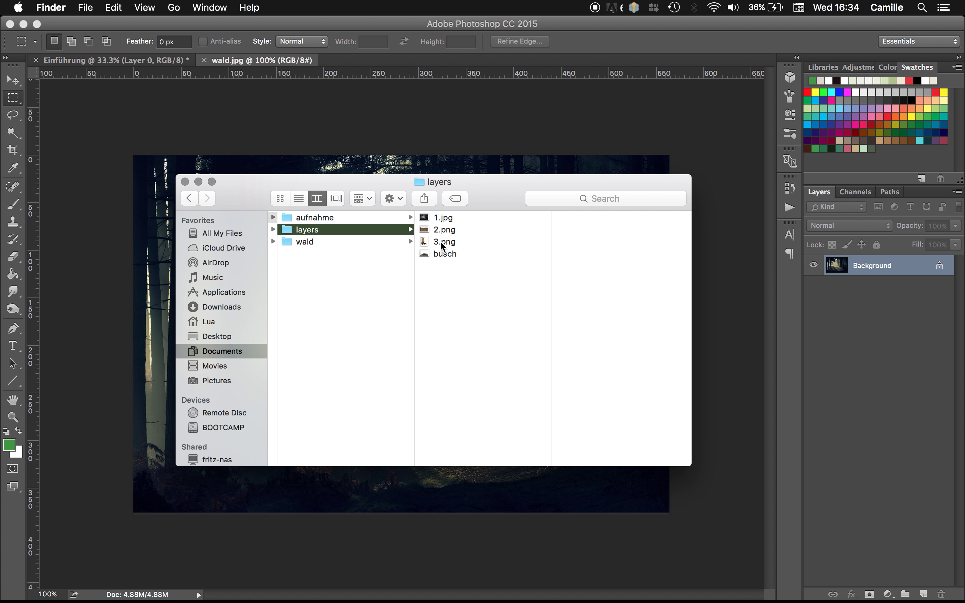
{"action": "left_click", "coordinate": [443, 254]}
{"action": "key", "text": "Return"}
{"action": "type", "text": "4"}
{"action": "key", "text": "Return"}
{"action": "left_click_drag", "start_coordinate": [457, 294], "coordinate": [452, 231]}
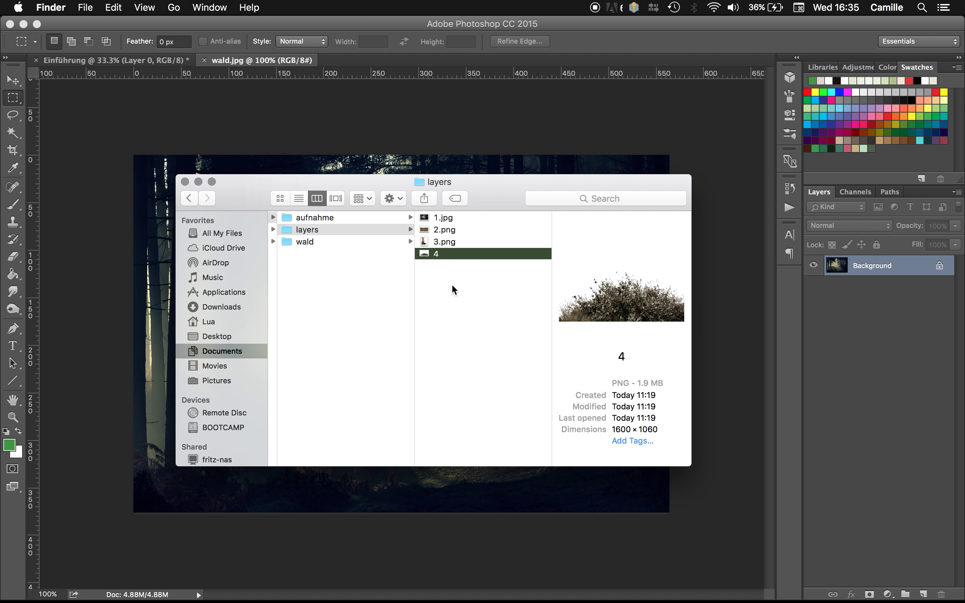
{"action": "left_click", "coordinate": [451, 281]}
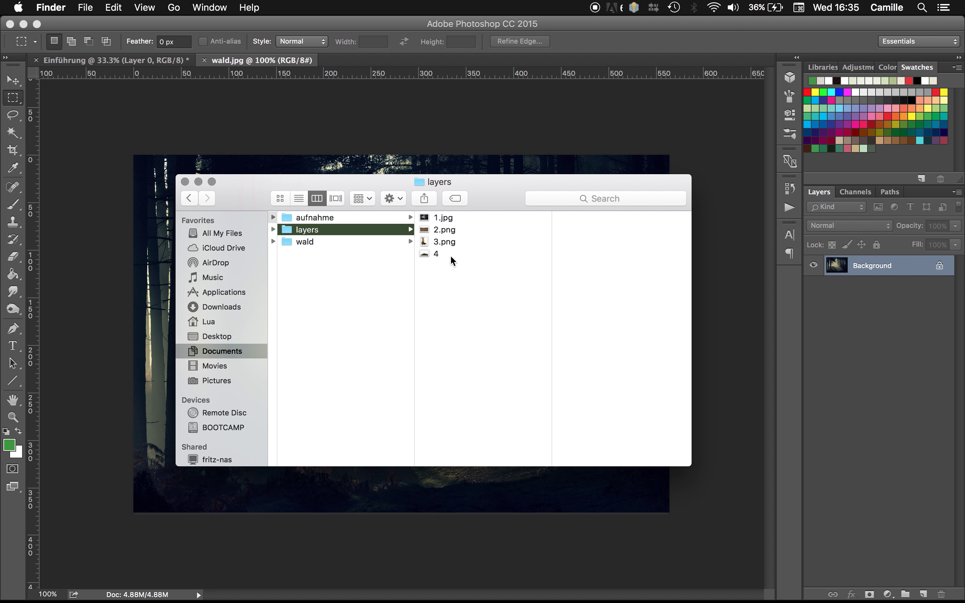
Place 2.png into the forest document and stretch it to the canvas's bottom-left corner
{"action": "left_click_drag", "start_coordinate": [446, 230], "coordinate": [413, 170]}
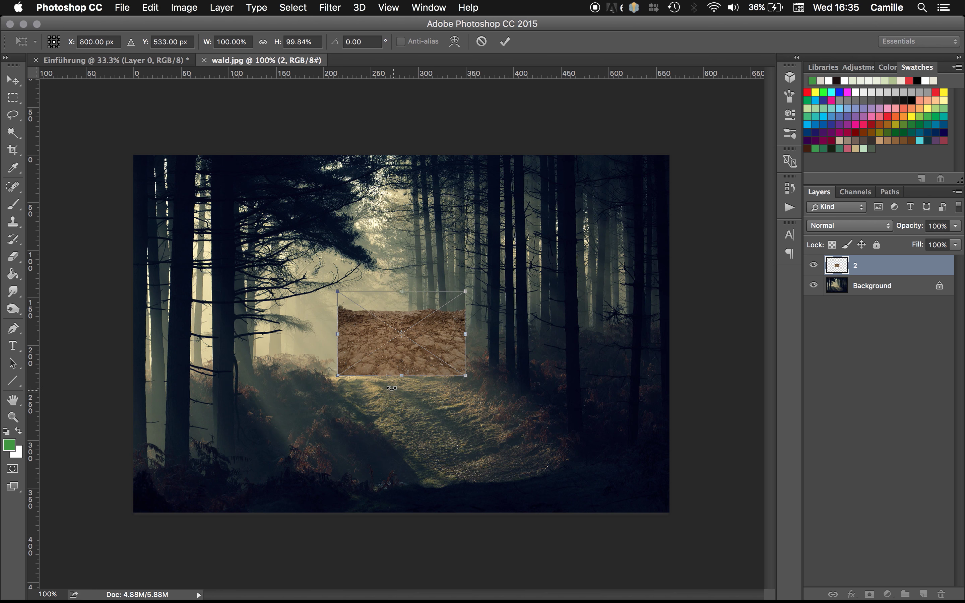
{"action": "left_click_drag", "start_coordinate": [465, 290], "coordinate": [690, 204]}
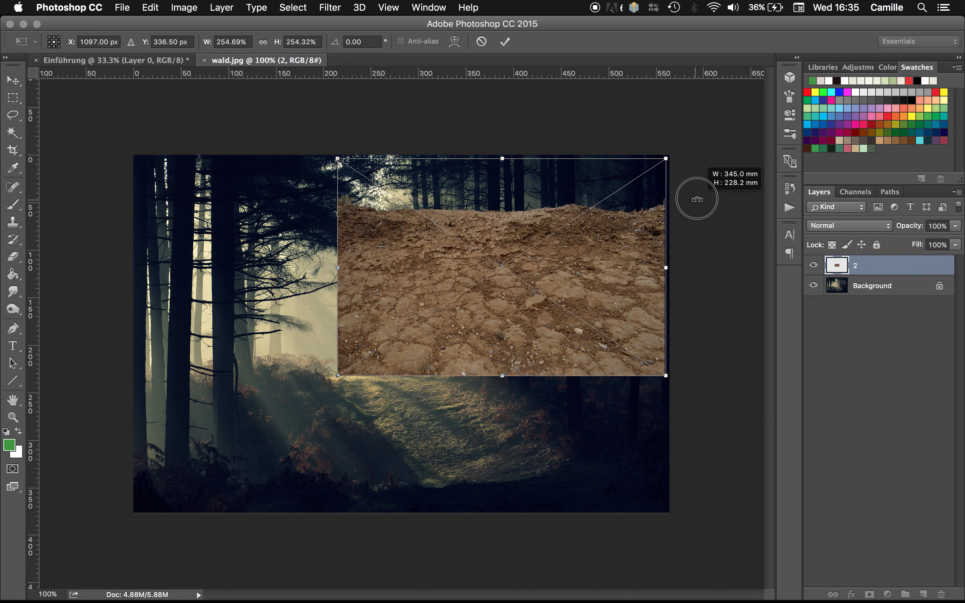
{"action": "left_click_drag", "start_coordinate": [690, 204], "coordinate": [712, 190]}
{"action": "left_click_drag", "start_coordinate": [337, 377], "coordinate": [118, 513]}
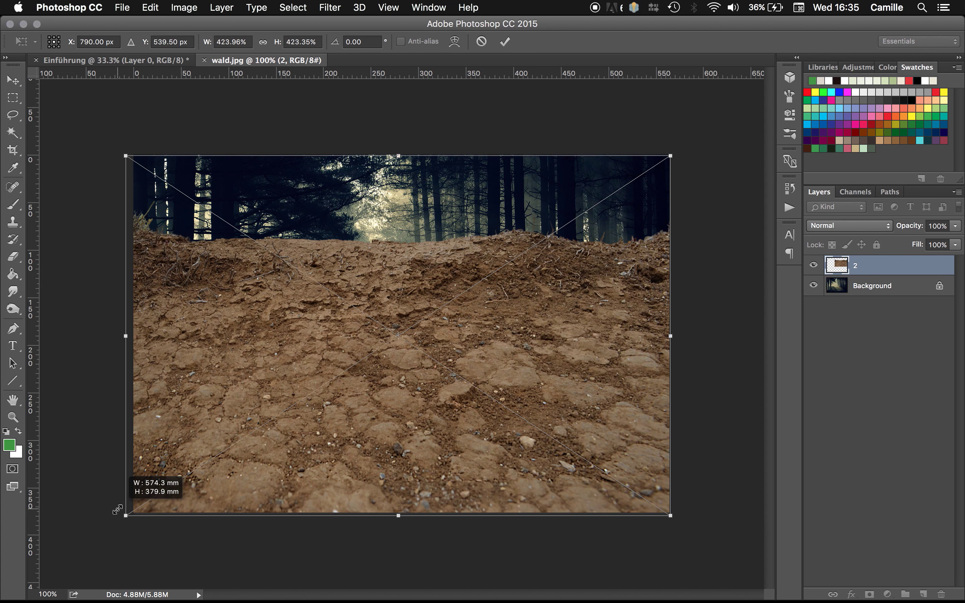
{"action": "key", "text": "Return"}
Place the fox 3.png into the document and shift it left onto the soil
{"action": "key", "text": "m"}
{"action": "left_click", "coordinate": [289, 585]}
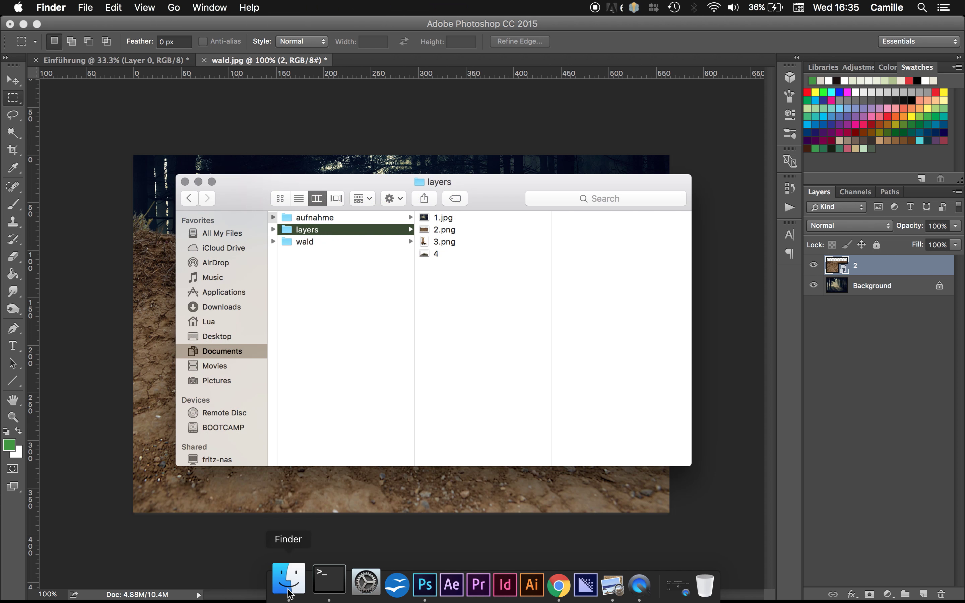
{"action": "left_click", "coordinate": [444, 241]}
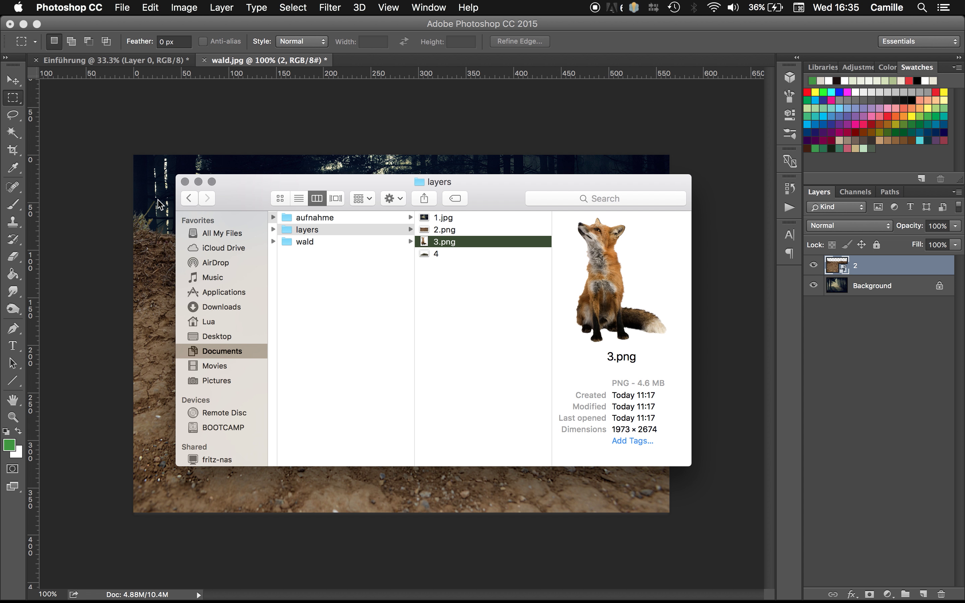
{"action": "left_click_drag", "start_coordinate": [160, 204], "coordinate": [273, 245]}
{"action": "left_click_drag", "start_coordinate": [371, 319], "coordinate": [317, 319]}
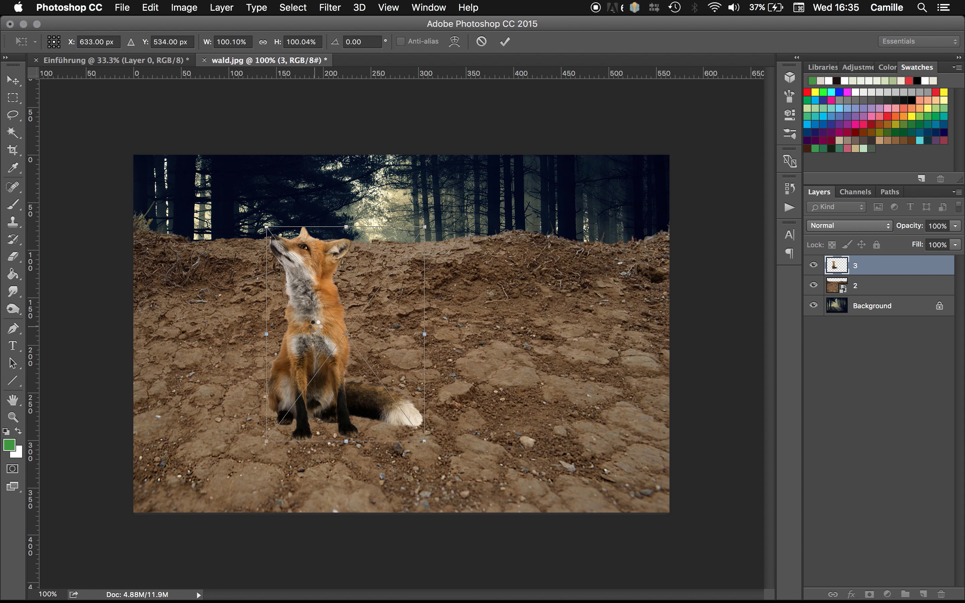
{"action": "key", "text": "Return"}
Place the bush file 4 and enlarge it across the lower canvas to the bottom-left corner
{"action": "left_click", "coordinate": [283, 580]}
{"action": "left_click_drag", "start_coordinate": [436, 254], "coordinate": [168, 263]}
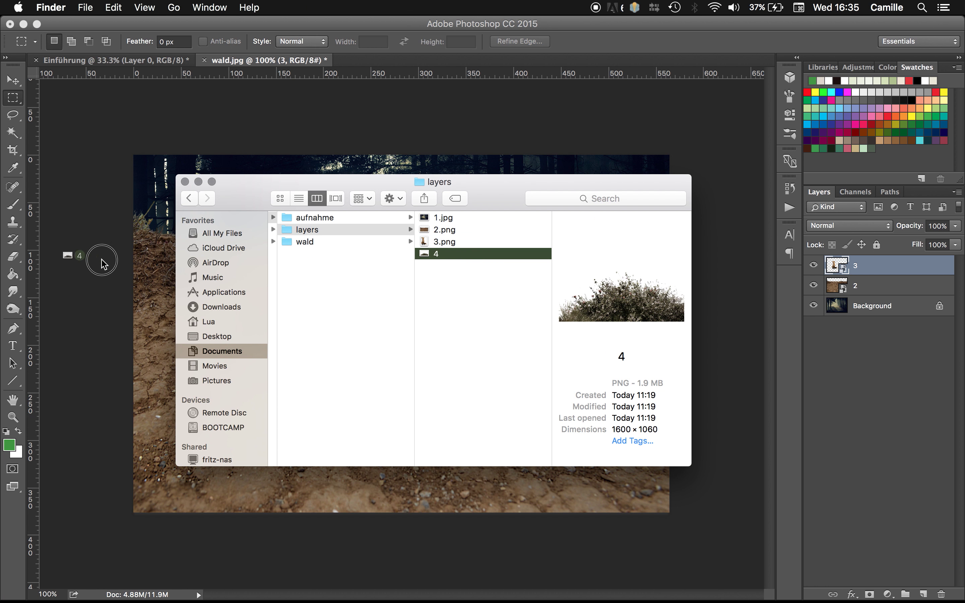
{"action": "left_click_drag", "start_coordinate": [466, 291], "coordinate": [709, 198]}
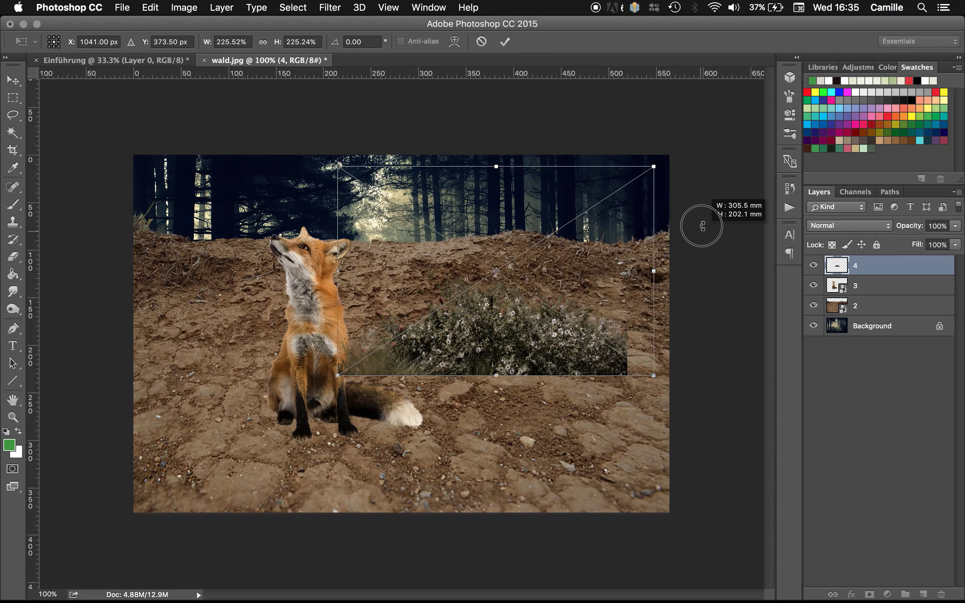
{"action": "left_click_drag", "start_coordinate": [337, 386], "coordinate": [114, 493]}
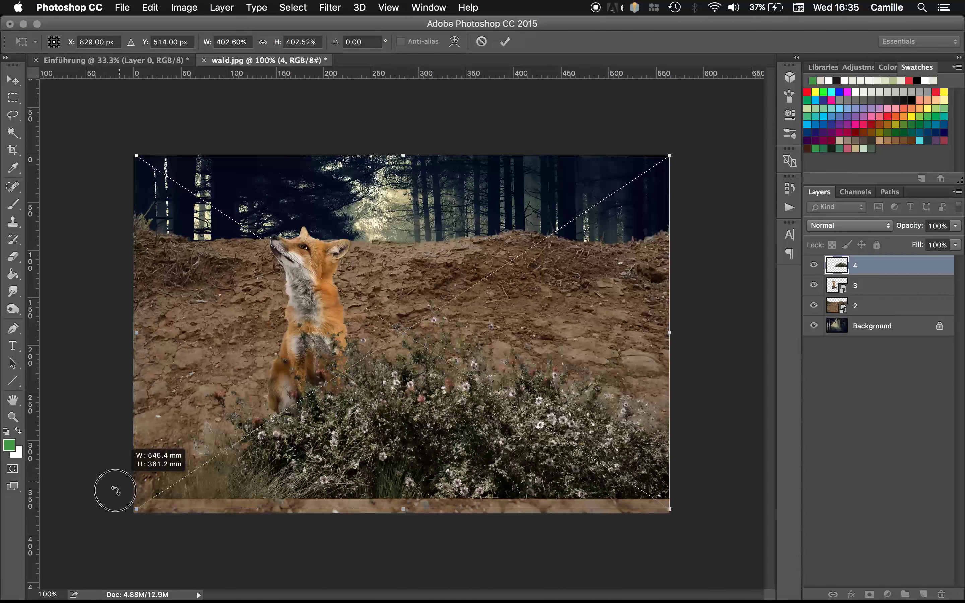
{"action": "key", "text": "Return"}
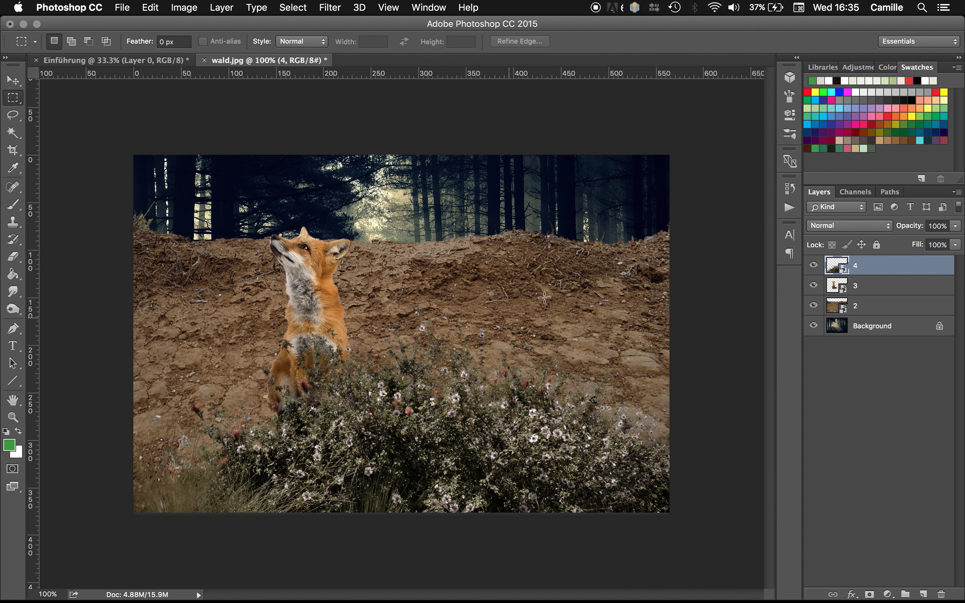
Lower the soil layer 2 on the canvas, hiding the bush and fox layers to check it
{"action": "left_click", "coordinate": [862, 310]}
{"action": "key", "text": "v"}
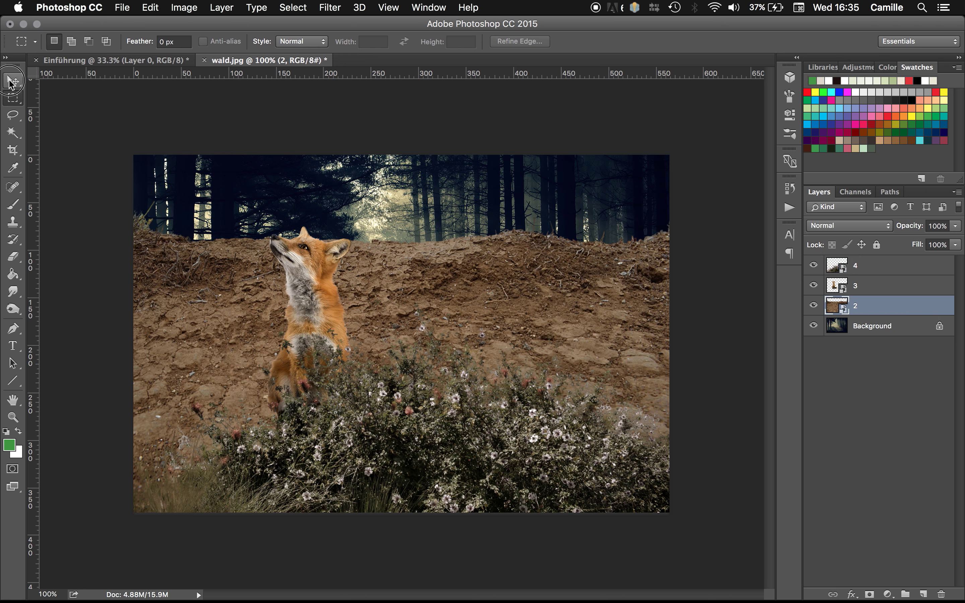
{"action": "left_click_drag", "start_coordinate": [428, 284], "coordinate": [435, 452]}
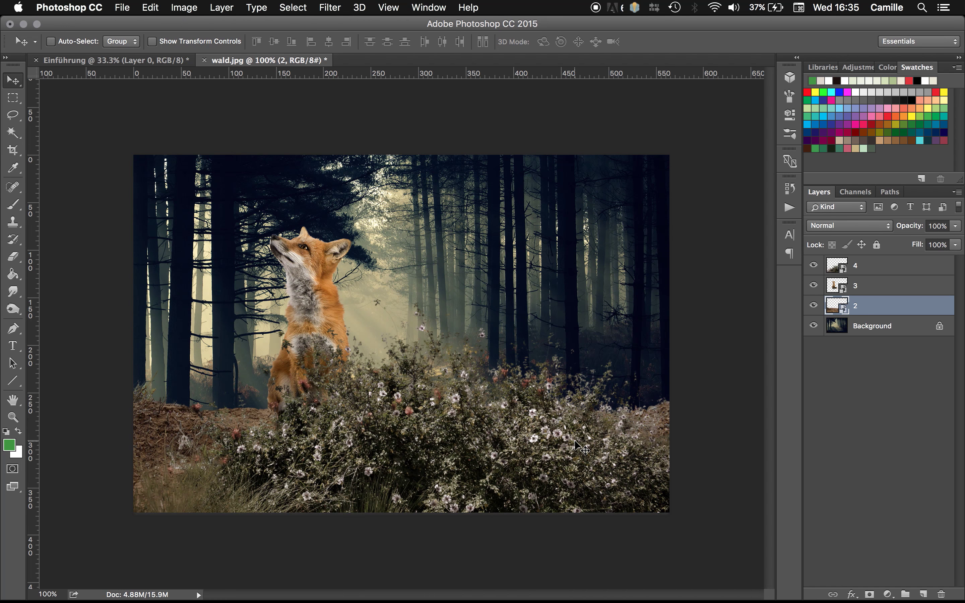
{"action": "mouse_move", "coordinate": [160, 441]}
{"action": "left_mouse_down"}
{"action": "mouse_move", "coordinate": [161, 494]}
{"action": "mouse_move", "coordinate": [164, 451]}
{"action": "left_mouse_up"}
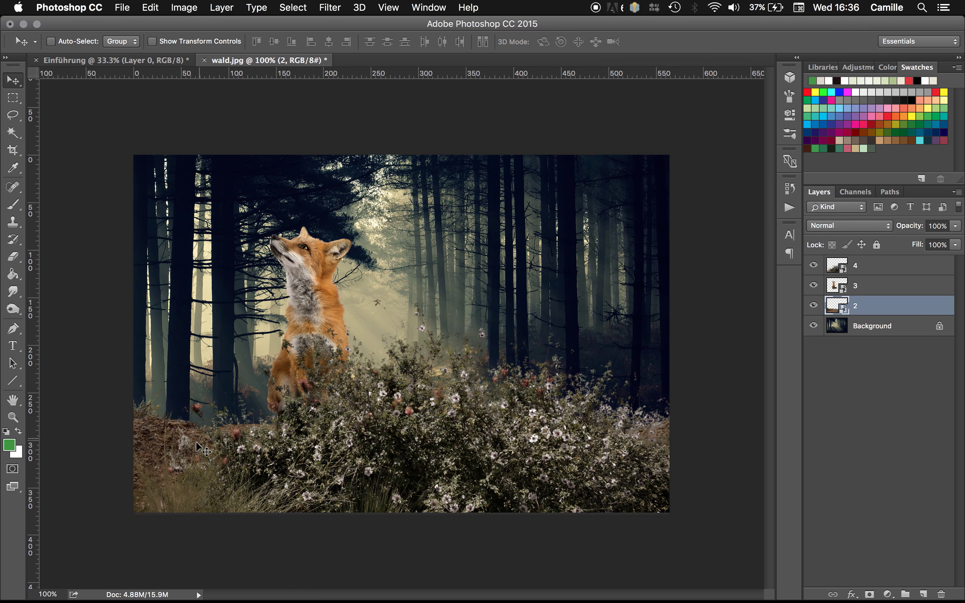
{"action": "left_click", "coordinate": [839, 290]}
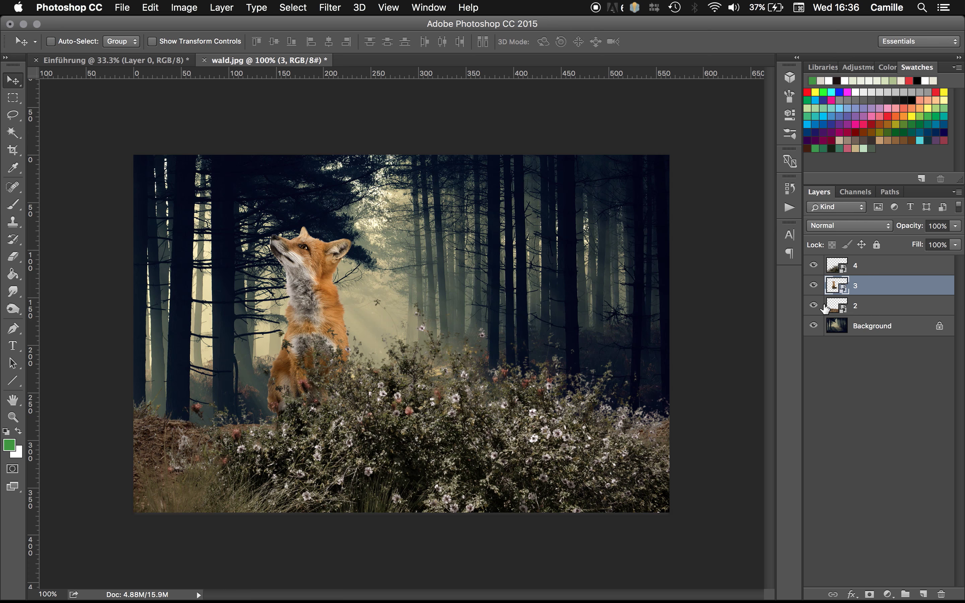
{"action": "left_click", "coordinate": [814, 265]}
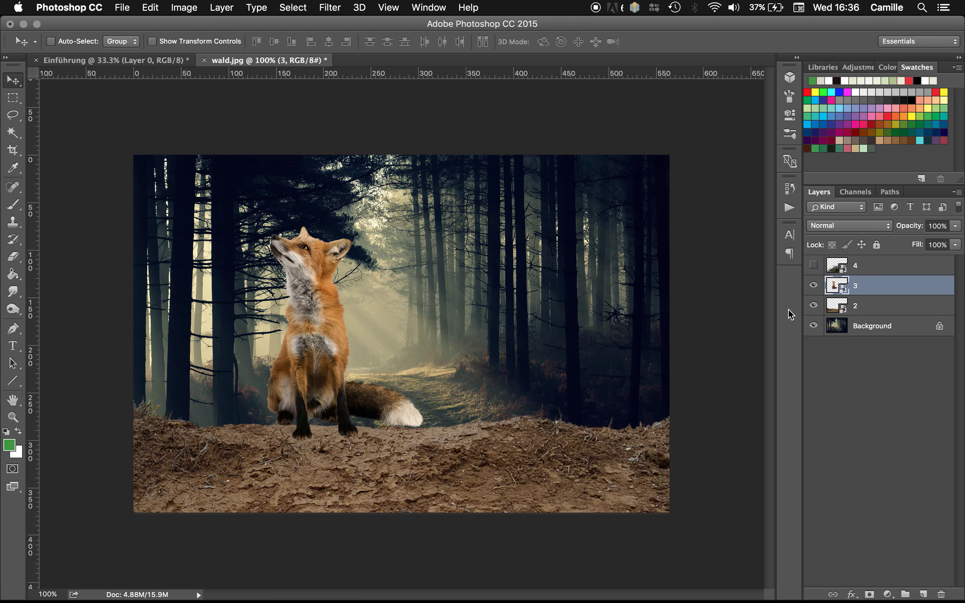
{"action": "left_click", "coordinate": [813, 285]}
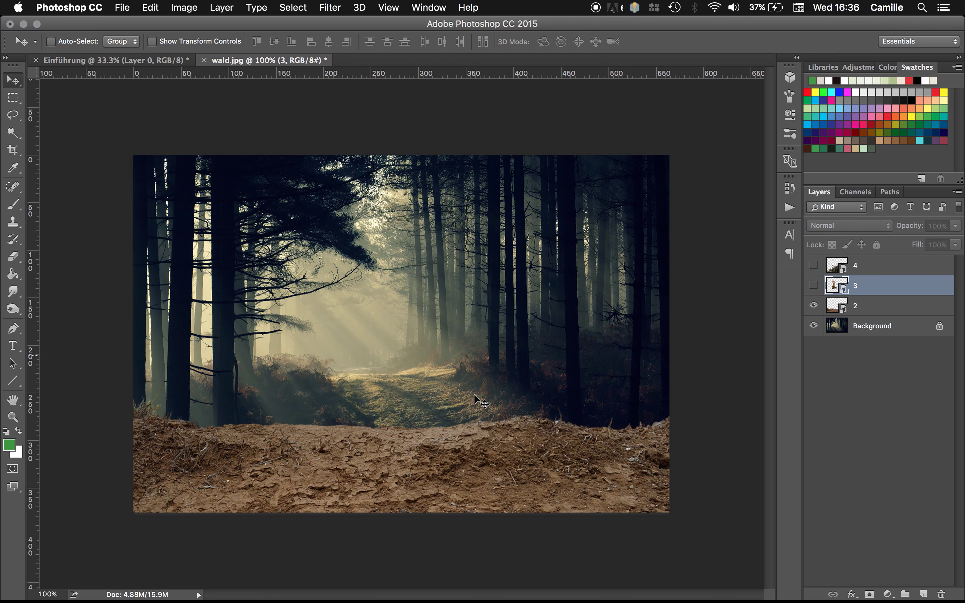
{"action": "left_click", "coordinate": [853, 303]}
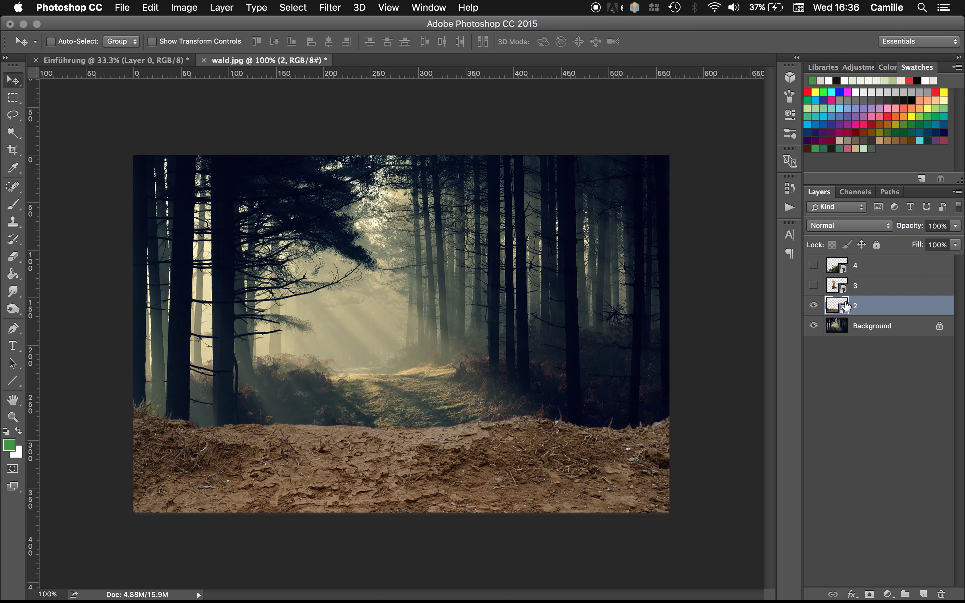
{"action": "mouse_move", "coordinate": [319, 475]}
{"action": "left_mouse_down"}
{"action": "mouse_move", "coordinate": [312, 560]}
{"action": "mouse_move", "coordinate": [315, 488]}
{"action": "left_mouse_up"}
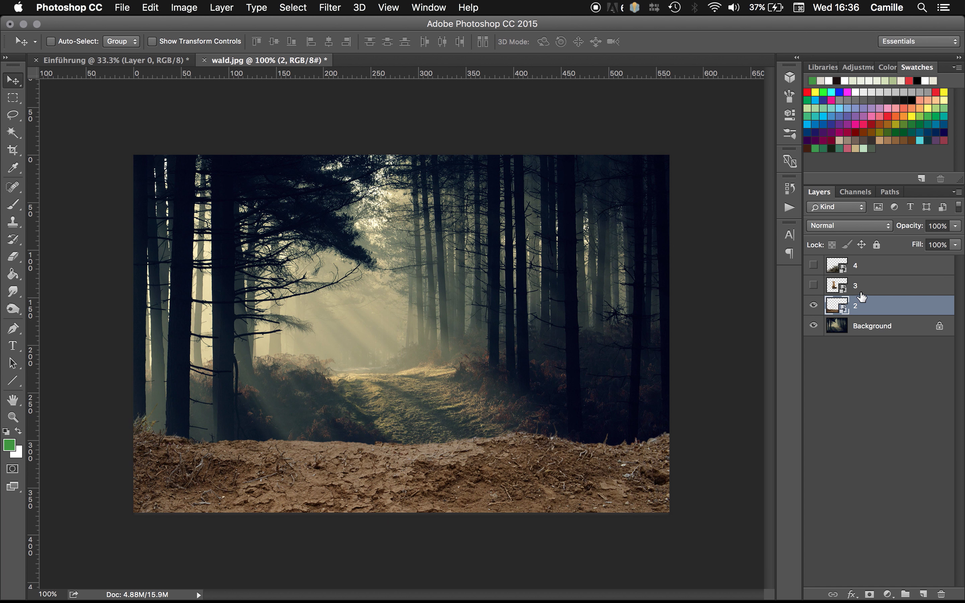
Show the fox again, move it down-left onto the soil, and show bush layer 4
{"action": "left_click", "coordinate": [813, 285]}
{"action": "left_click", "coordinate": [869, 285]}
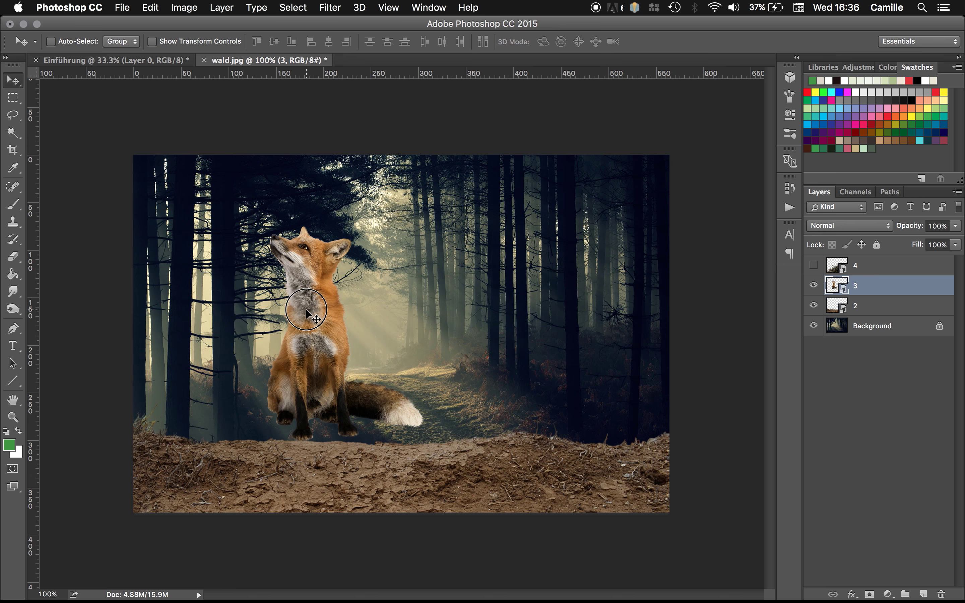
{"action": "mouse_move", "coordinate": [307, 310]}
{"action": "left_mouse_down"}
{"action": "mouse_move", "coordinate": [283, 366]}
{"action": "mouse_move", "coordinate": [257, 363]}
{"action": "left_mouse_up"}
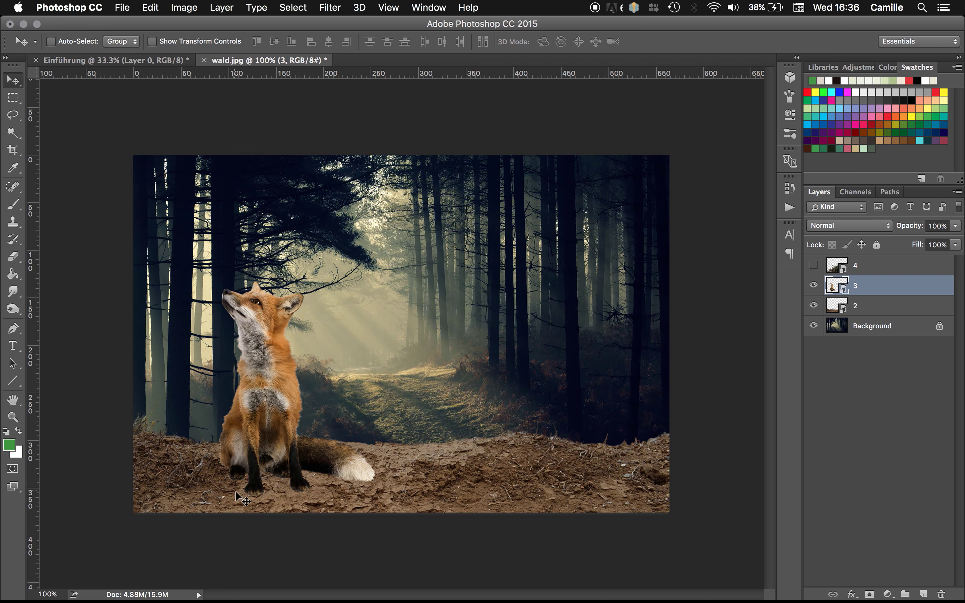
{"action": "left_click", "coordinate": [812, 266]}
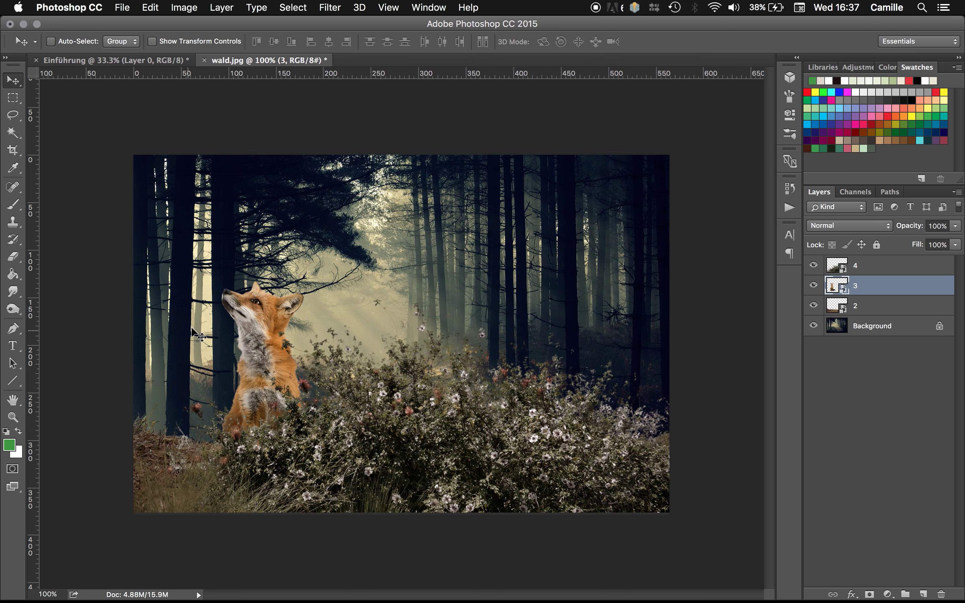
{"action": "left_click", "coordinate": [189, 9]}
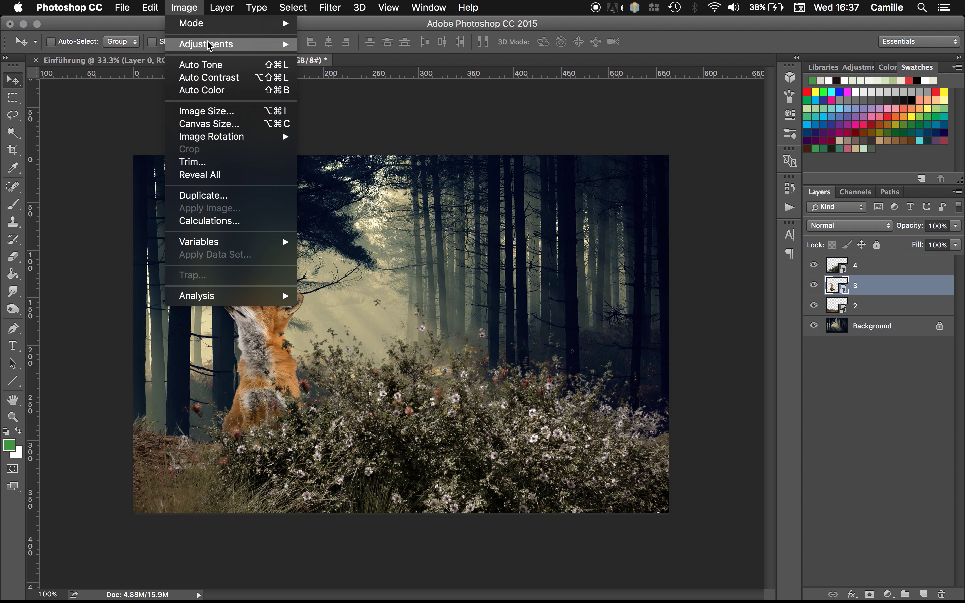
{"action": "mouse_move", "coordinate": [226, 44]}
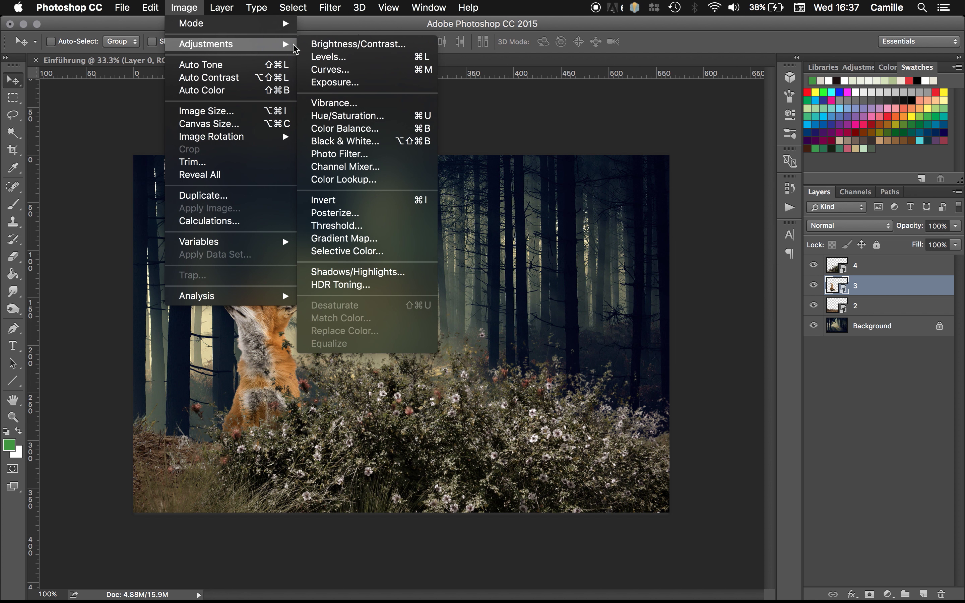
Give the fox layer a Curves S-shape: darker shadows, brighter highlights
{"action": "left_click", "coordinate": [349, 71]}
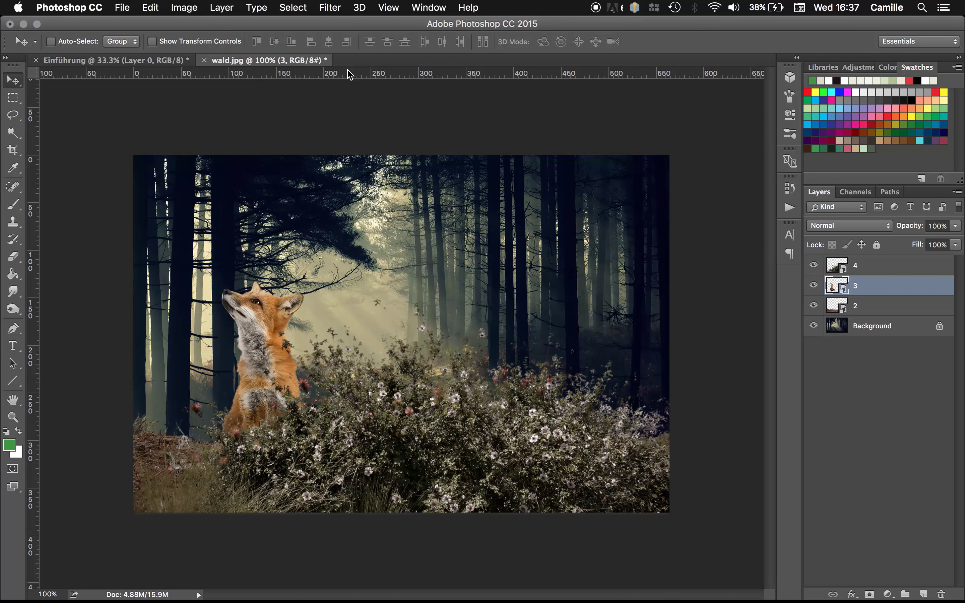
{"action": "left_click_drag", "start_coordinate": [355, 148], "coordinate": [509, 99]}
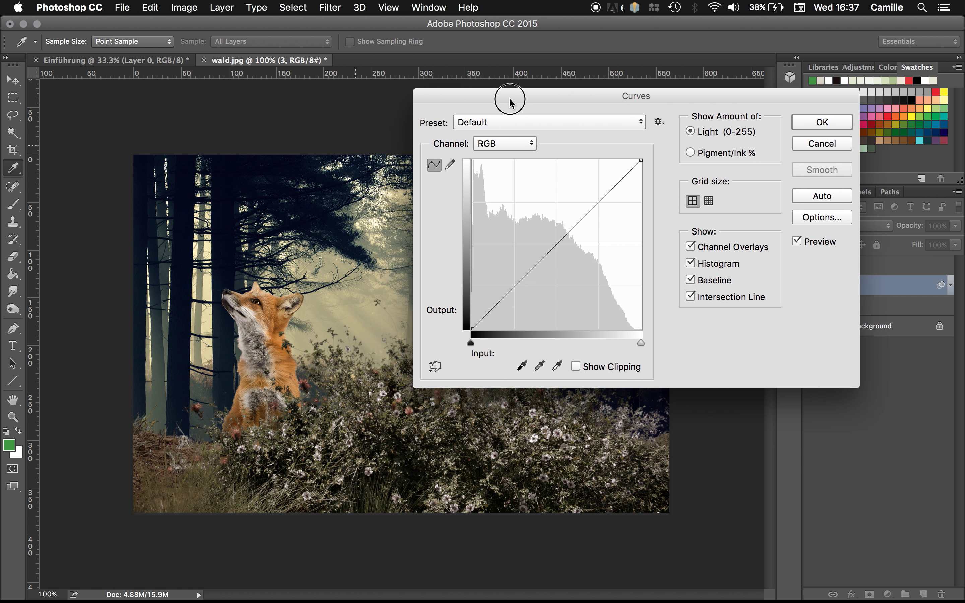
{"action": "left_click_drag", "start_coordinate": [541, 255], "coordinate": [546, 275]}
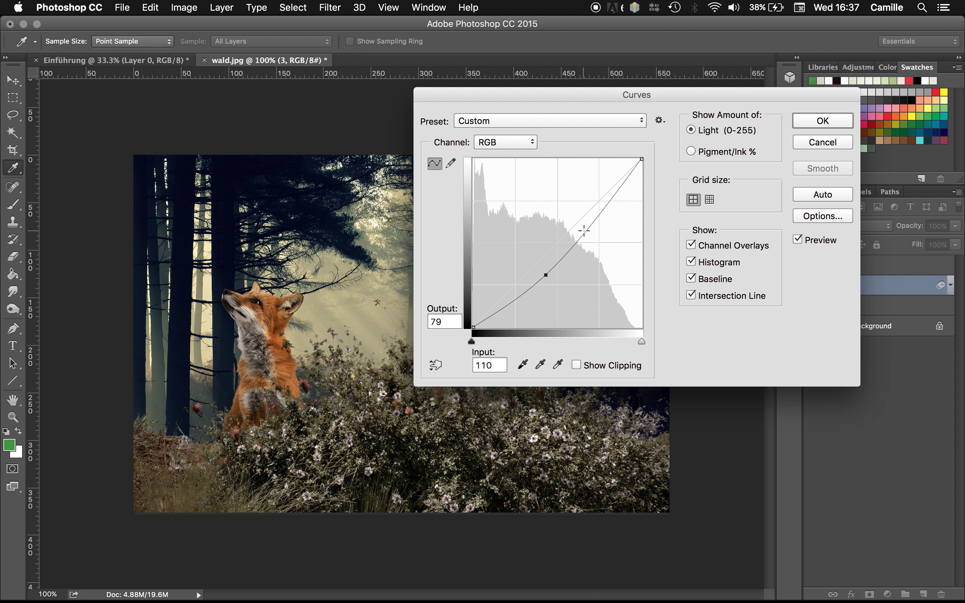
{"action": "left_click_drag", "start_coordinate": [583, 230], "coordinate": [593, 232]}
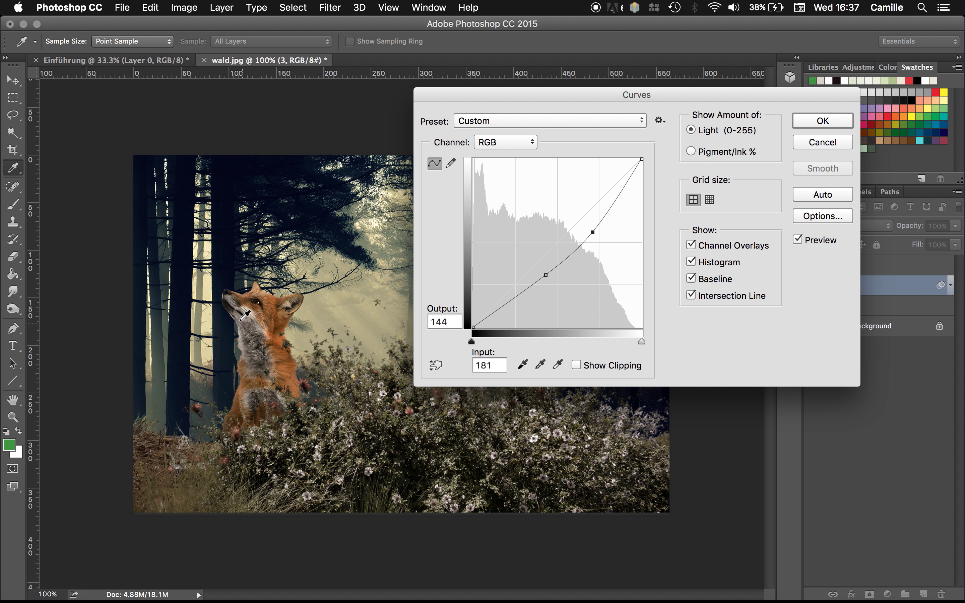
Pull the Red channel midtones down slightly and apply the Curves filter
{"action": "left_click", "coordinate": [494, 140]}
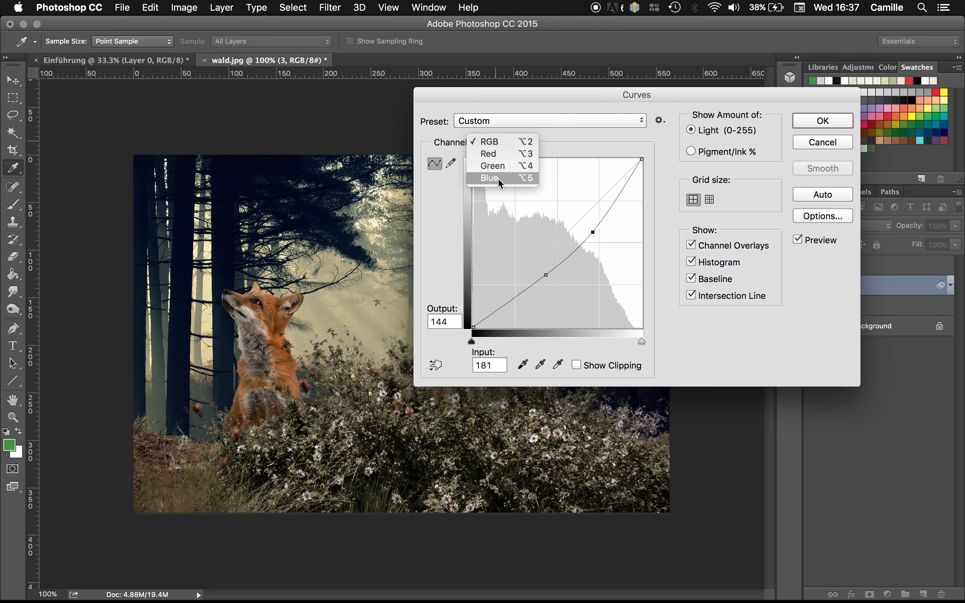
{"action": "left_click", "coordinate": [488, 154]}
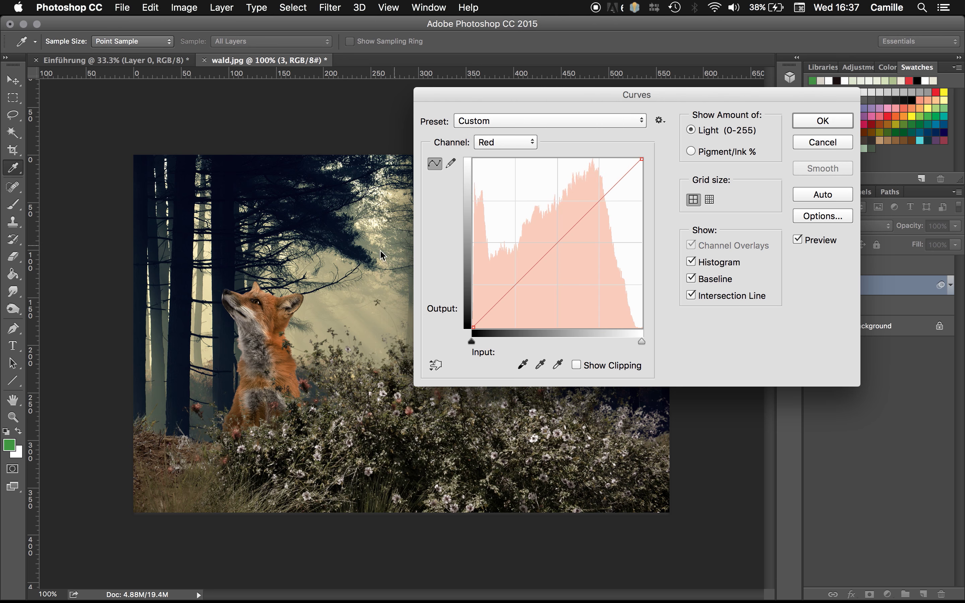
{"action": "left_click", "coordinate": [558, 245]}
{"action": "left_click_drag", "start_coordinate": [561, 244], "coordinate": [570, 247]}
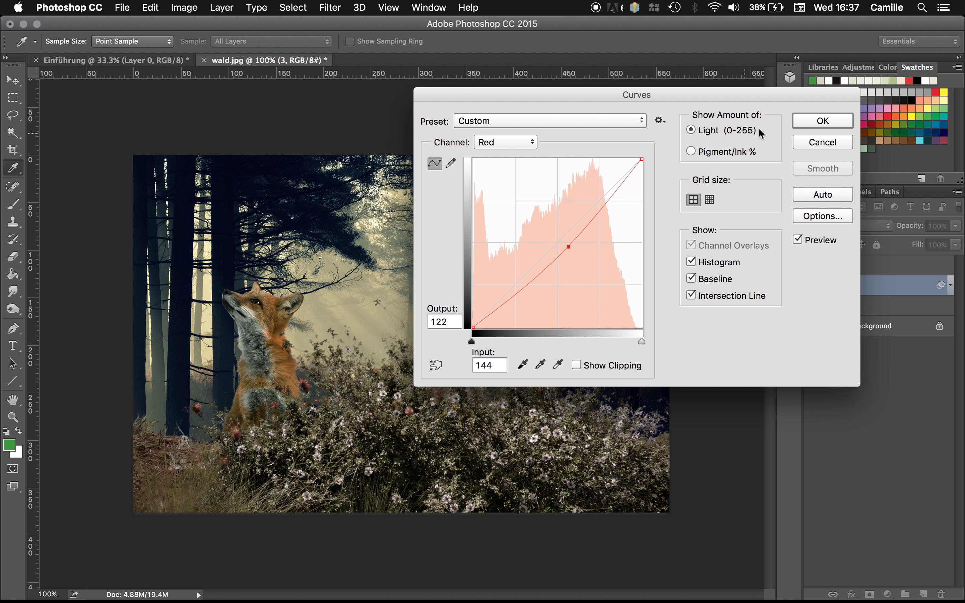
{"action": "left_click", "coordinate": [801, 121]}
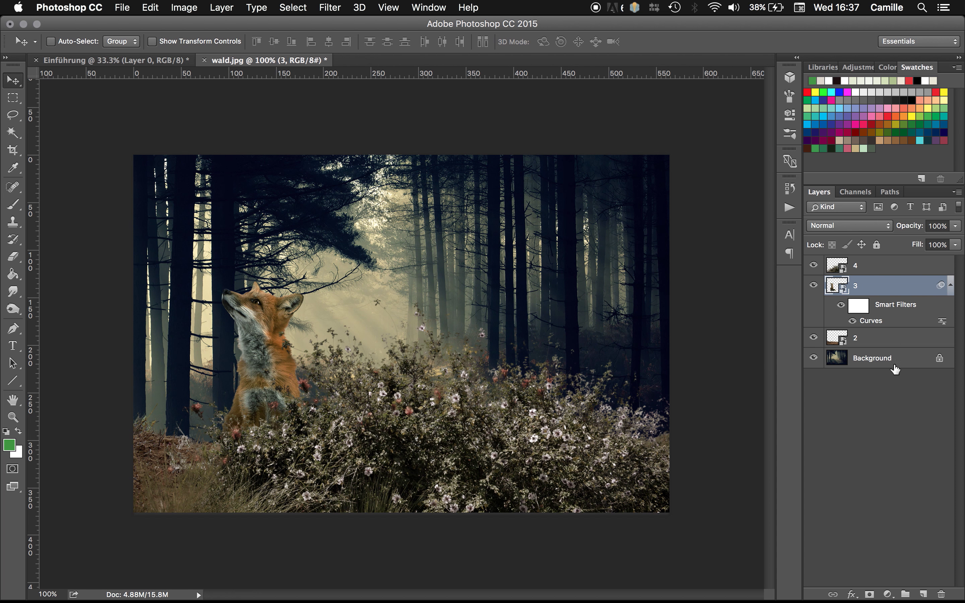
{"action": "left_click", "coordinate": [867, 342]}
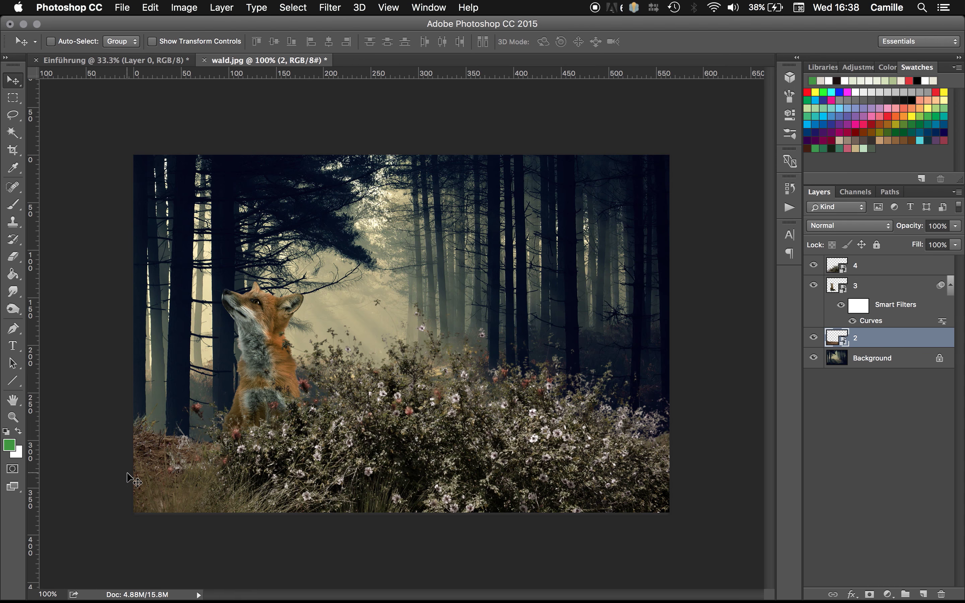
Darken soil layer 2's midtones and upper tones with a Curves filter
{"action": "left_click", "coordinate": [119, 7]}
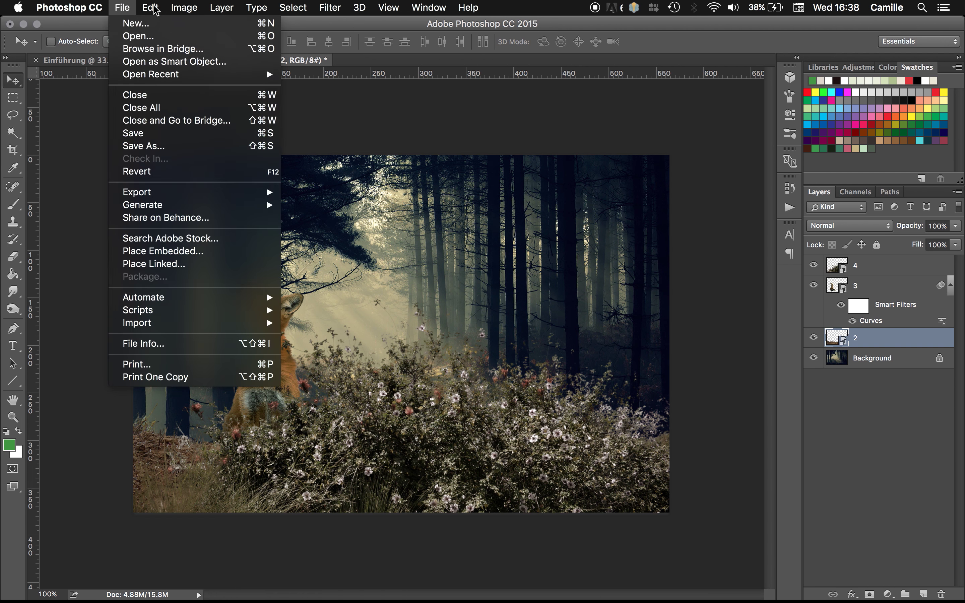
{"action": "left_click", "coordinate": [346, 73]}
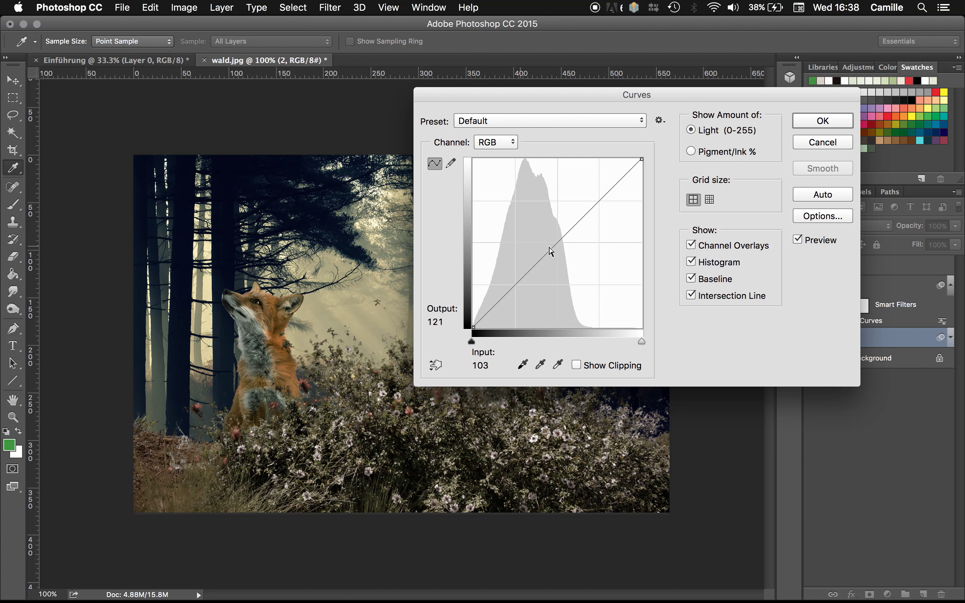
{"action": "left_click_drag", "start_coordinate": [554, 243], "coordinate": [564, 253]}
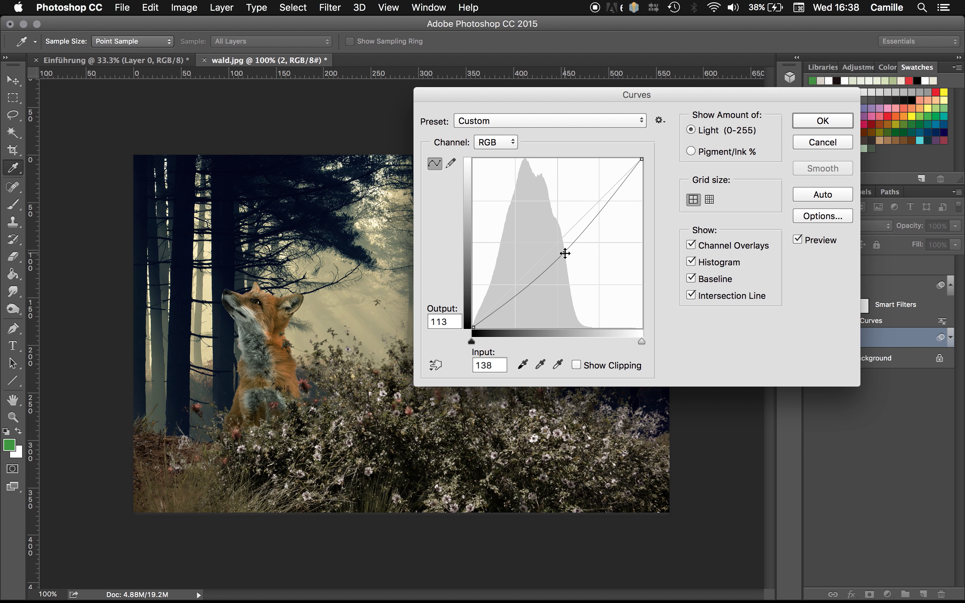
{"action": "mouse_move", "coordinate": [600, 208]}
{"action": "left_mouse_down"}
{"action": "mouse_move", "coordinate": [602, 223]}
{"action": "mouse_move", "coordinate": [599, 215]}
{"action": "left_mouse_up"}
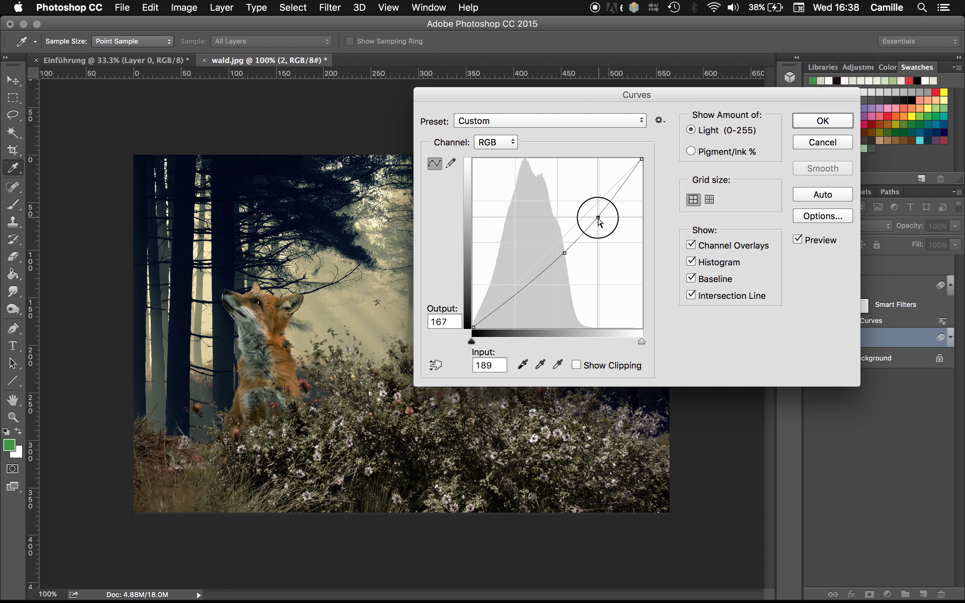
{"action": "left_click", "coordinate": [823, 121]}
Darken the flower bush layer 4's midtones with its own Curves filter
{"action": "left_click", "coordinate": [864, 274]}
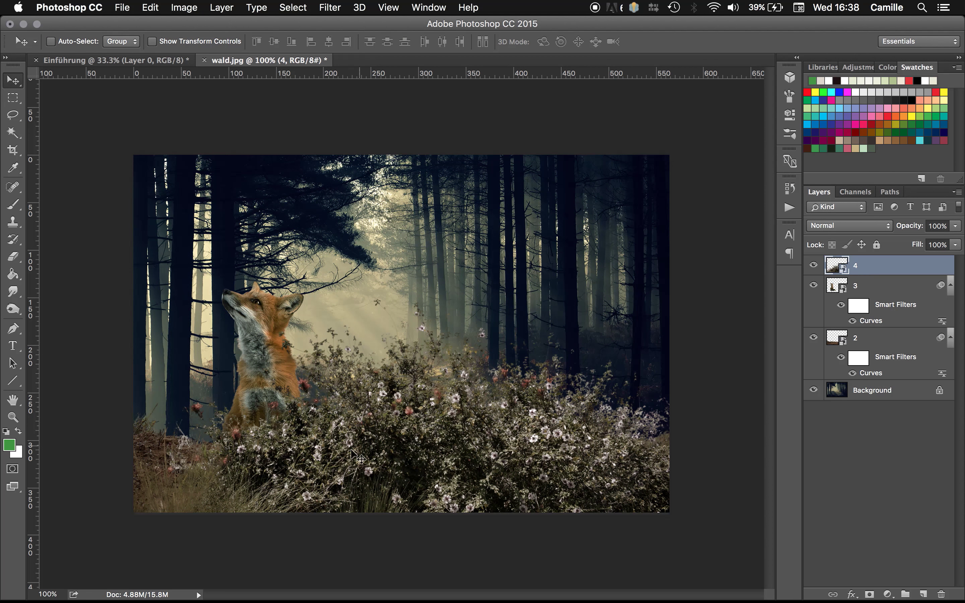
{"action": "left_click", "coordinate": [184, 7]}
{"action": "mouse_move", "coordinate": [206, 44]}
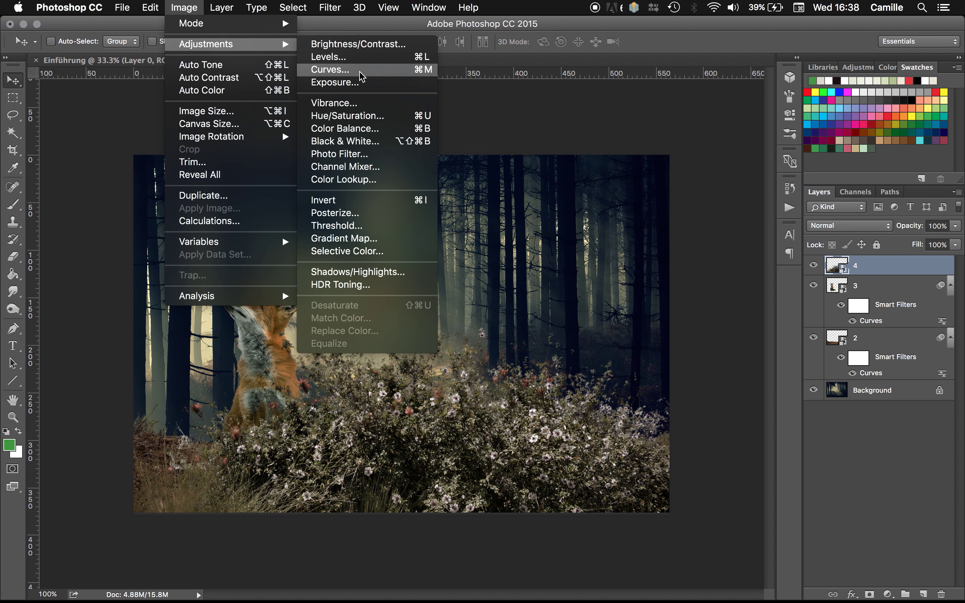
{"action": "left_click", "coordinate": [361, 71]}
{"action": "left_click_drag", "start_coordinate": [534, 259], "coordinate": [531, 253]}
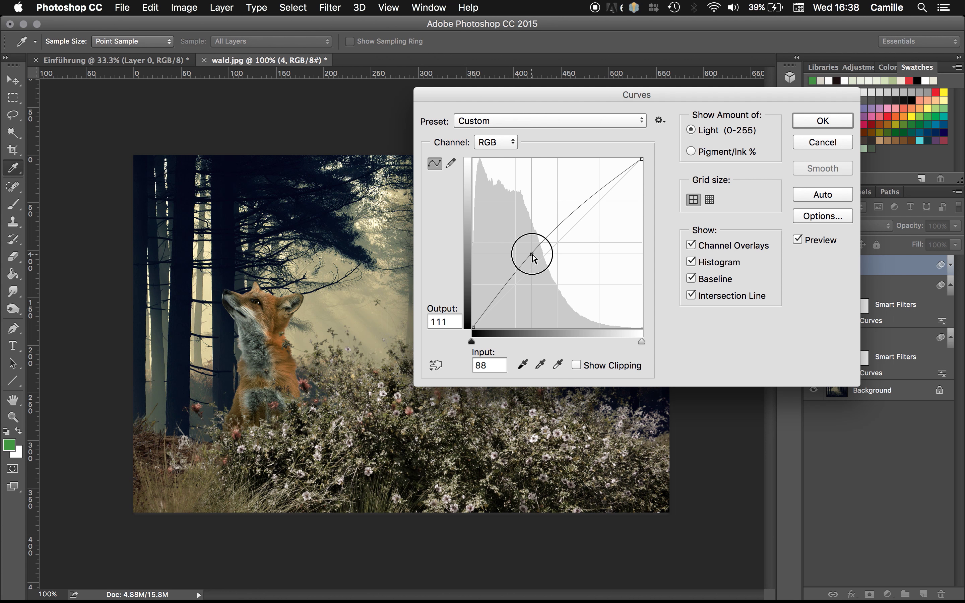
{"action": "mouse_move", "coordinate": [514, 100]}
{"action": "left_mouse_down"}
{"action": "mouse_move", "coordinate": [780, 321]}
{"action": "mouse_move", "coordinate": [668, 201]}
{"action": "left_mouse_up"}
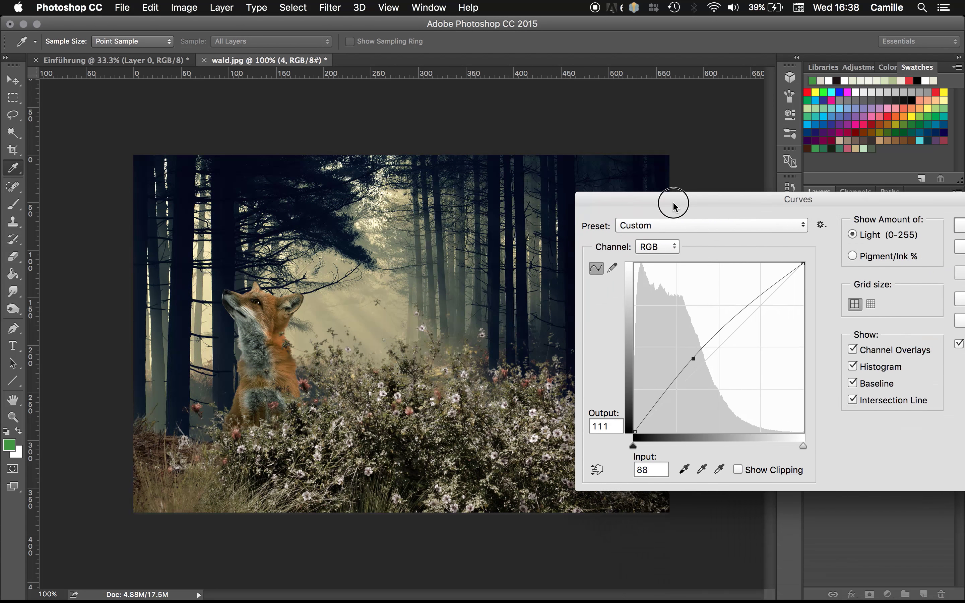
{"action": "left_click_drag", "start_coordinate": [686, 356], "coordinate": [702, 370]}
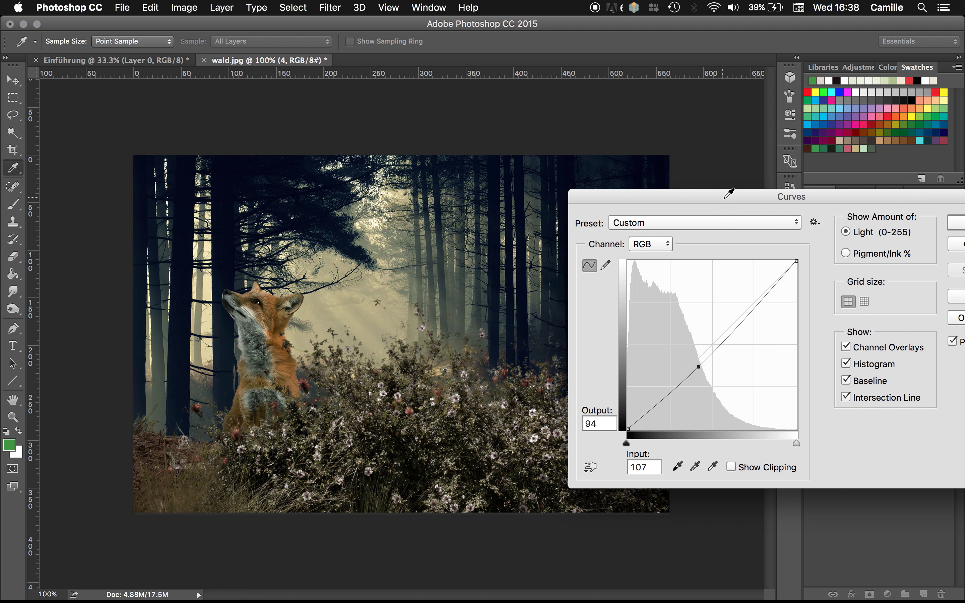
{"action": "left_click_drag", "start_coordinate": [726, 192], "coordinate": [444, 182]}
{"action": "left_click", "coordinate": [694, 220]}
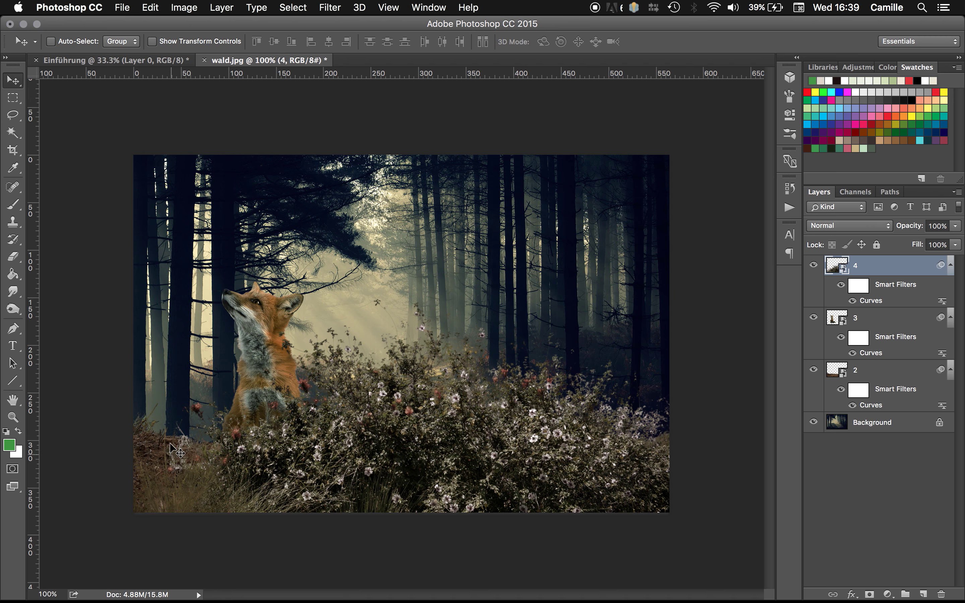
Set the fox layer 3's Hue/Saturation saturation to -15
{"action": "left_click", "coordinate": [864, 320]}
{"action": "left_click", "coordinate": [187, 8]}
{"action": "mouse_move", "coordinate": [205, 43]}
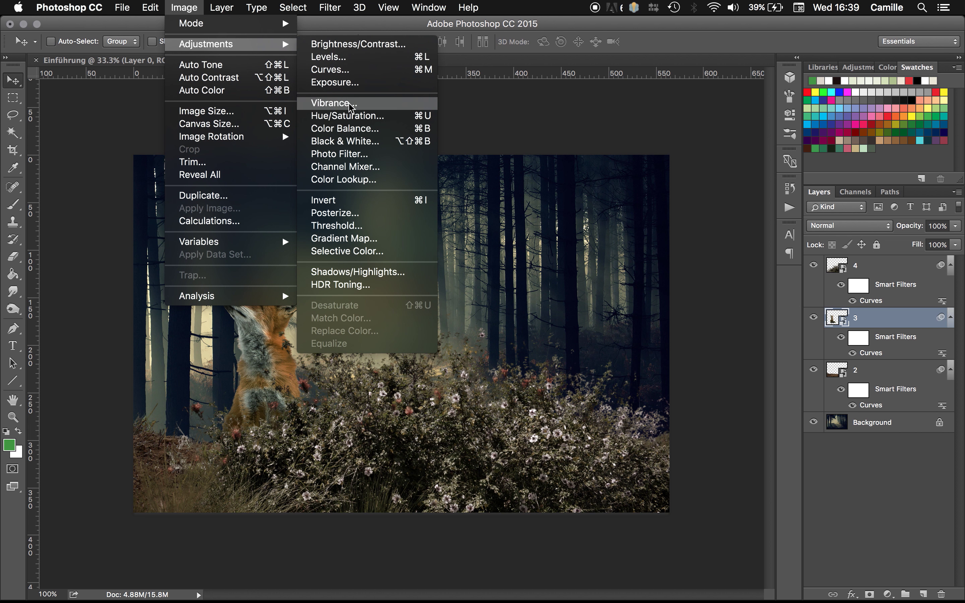
{"action": "left_click", "coordinate": [347, 116]}
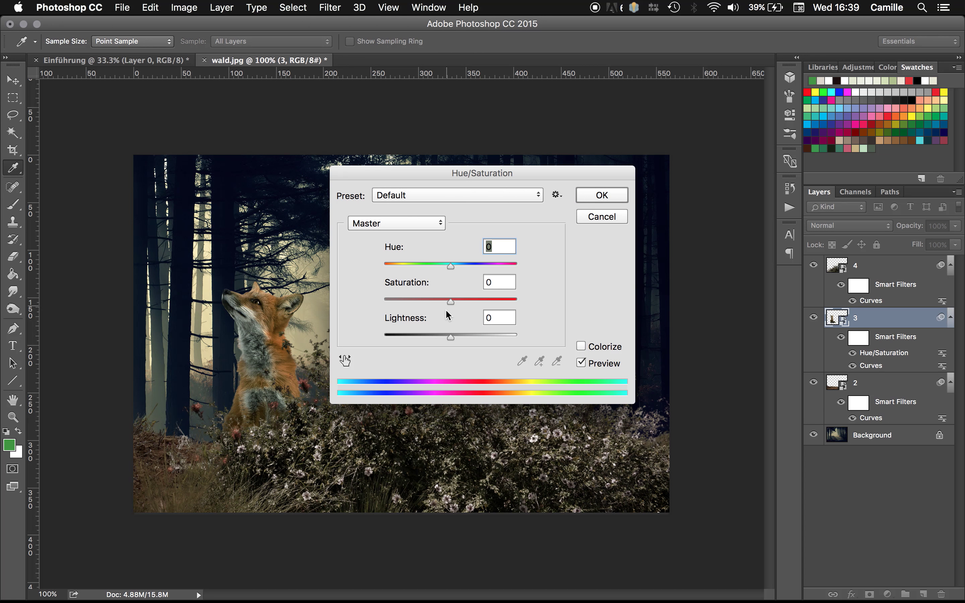
{"action": "left_click_drag", "start_coordinate": [452, 302], "coordinate": [440, 306]}
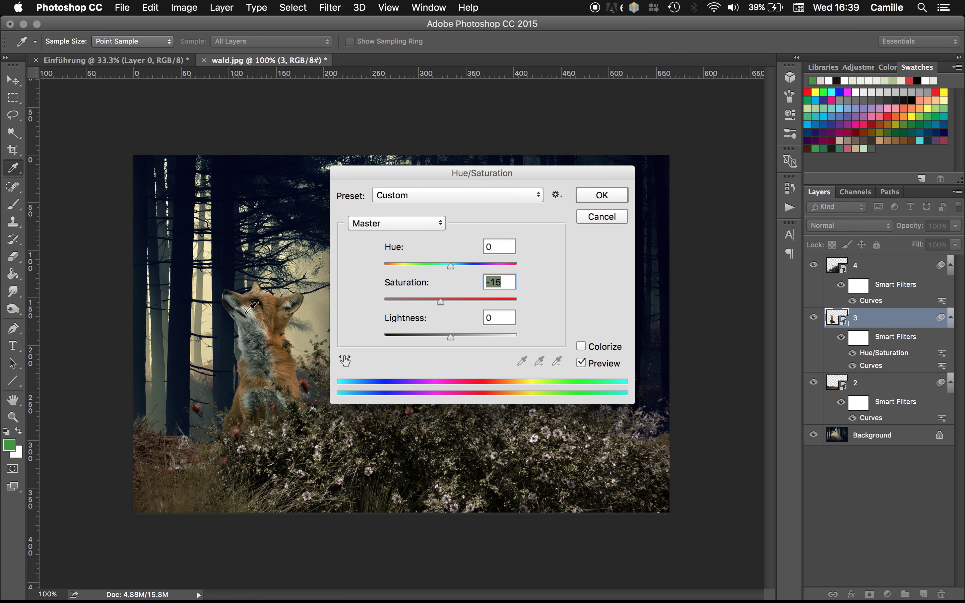
{"action": "left_click", "coordinate": [602, 195]}
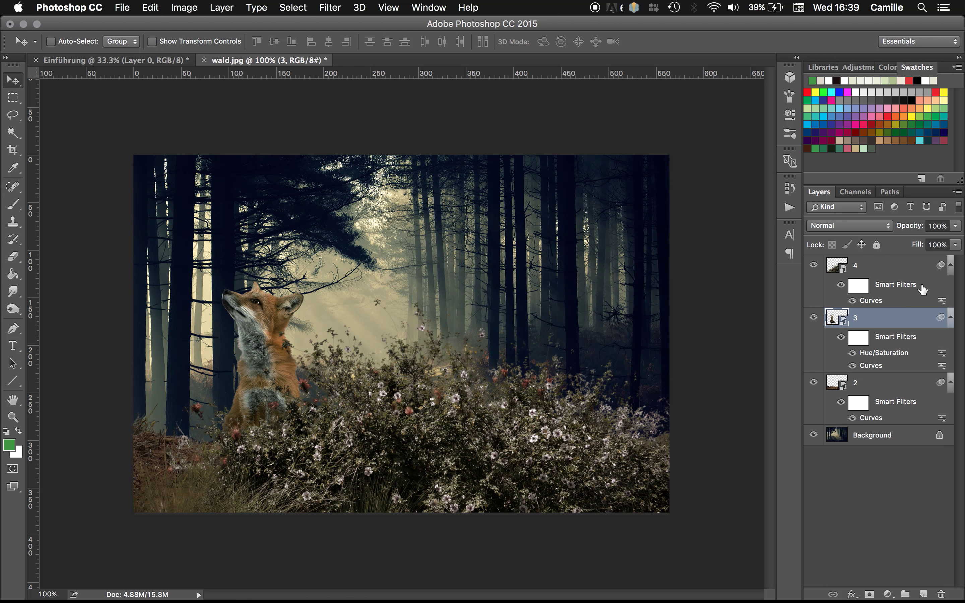
Set soil layer 2's Hue/Saturation saturation to -17, then deselect all layers
{"action": "left_click", "coordinate": [870, 380]}
{"action": "left_click", "coordinate": [183, 7]}
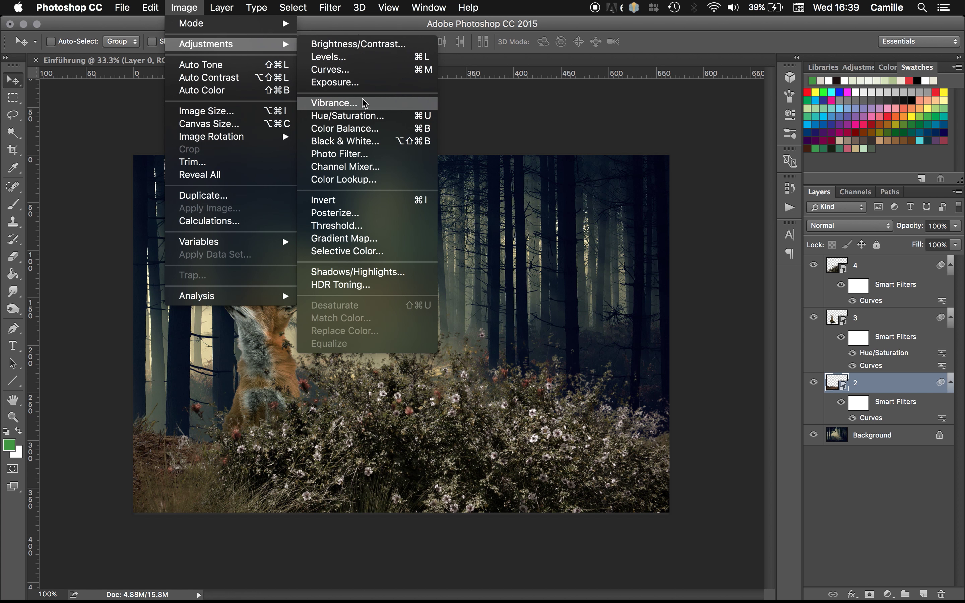
{"action": "left_click", "coordinate": [383, 258]}
{"action": "left_click_drag", "start_coordinate": [450, 301], "coordinate": [440, 303]}
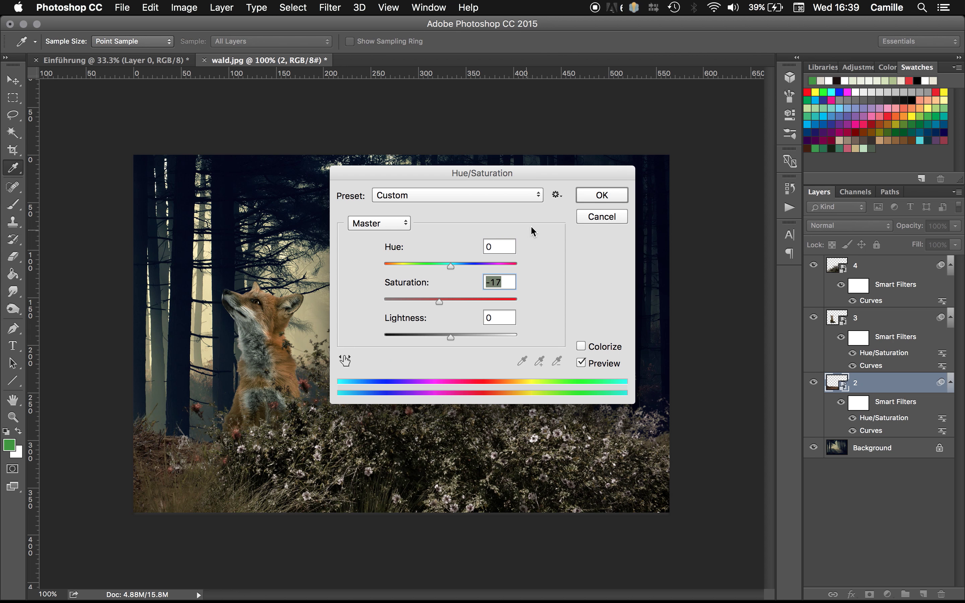
{"action": "left_click", "coordinate": [590, 199]}
{"action": "left_click", "coordinate": [877, 511]}
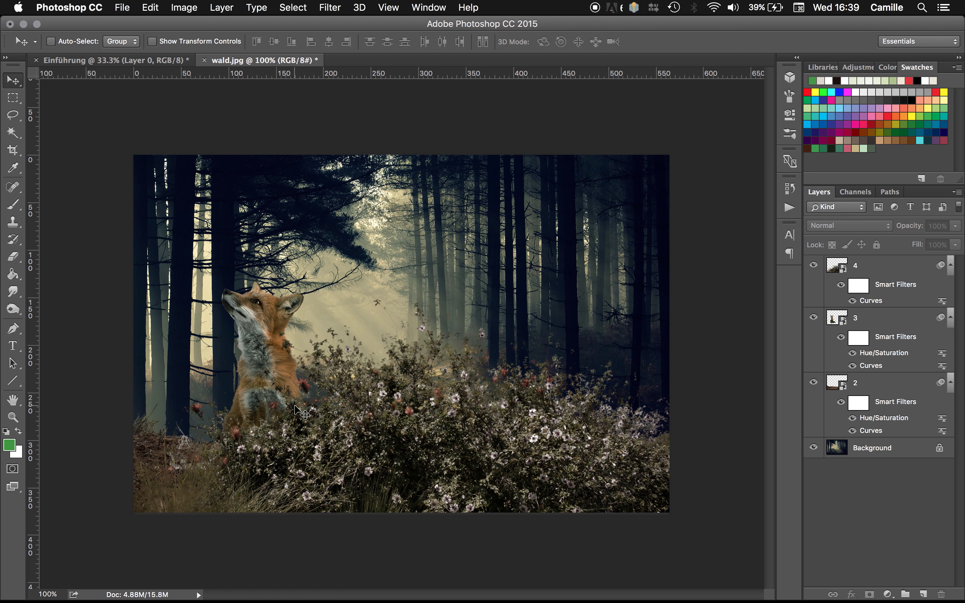
Unlock the Background into Layer 0 and apply a 2-pixel Gaussian Blur to it
{"action": "left_click", "coordinate": [869, 452]}
{"action": "left_click", "coordinate": [939, 451]}
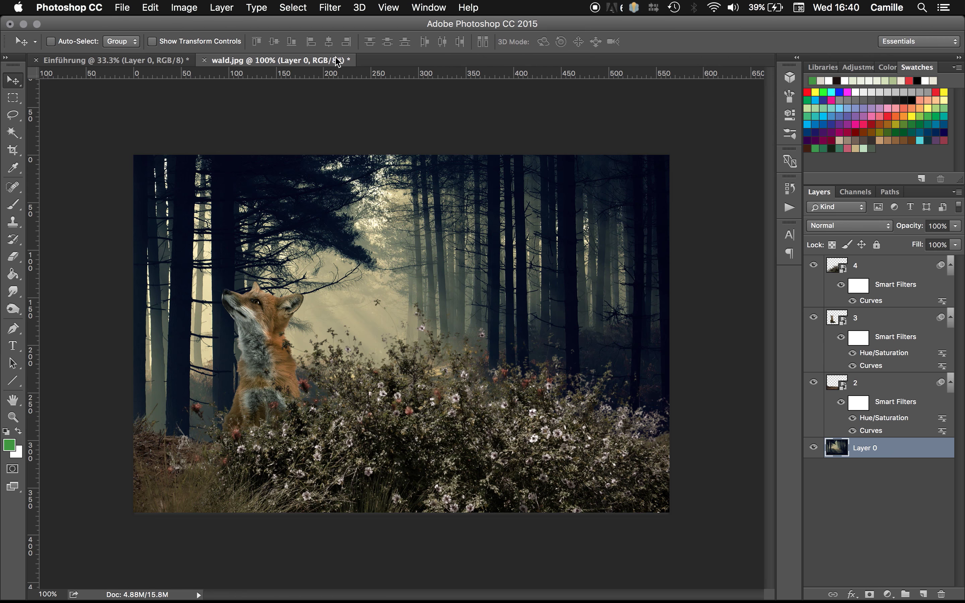
{"action": "left_click", "coordinate": [324, 12]}
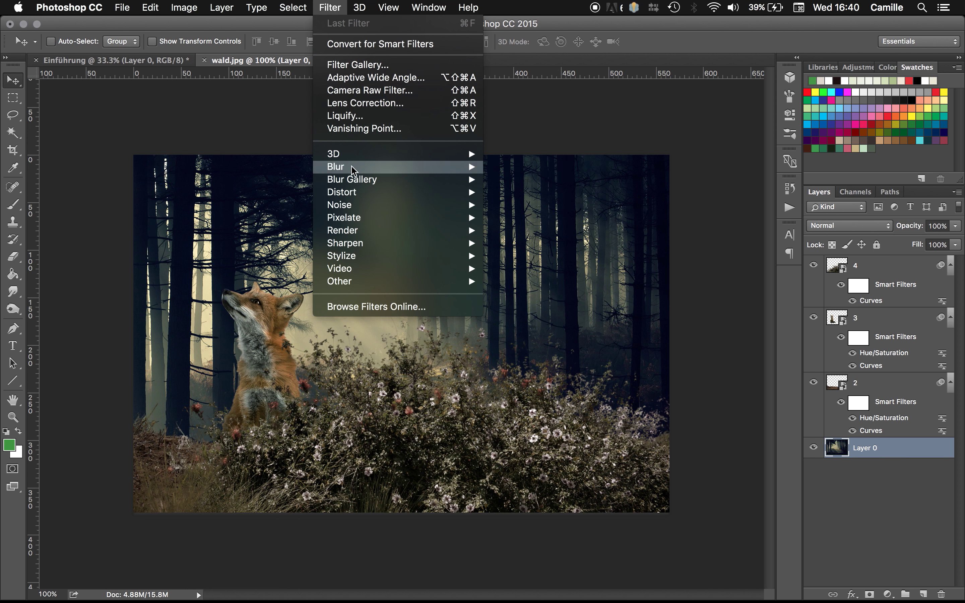
{"action": "mouse_move", "coordinate": [335, 167]}
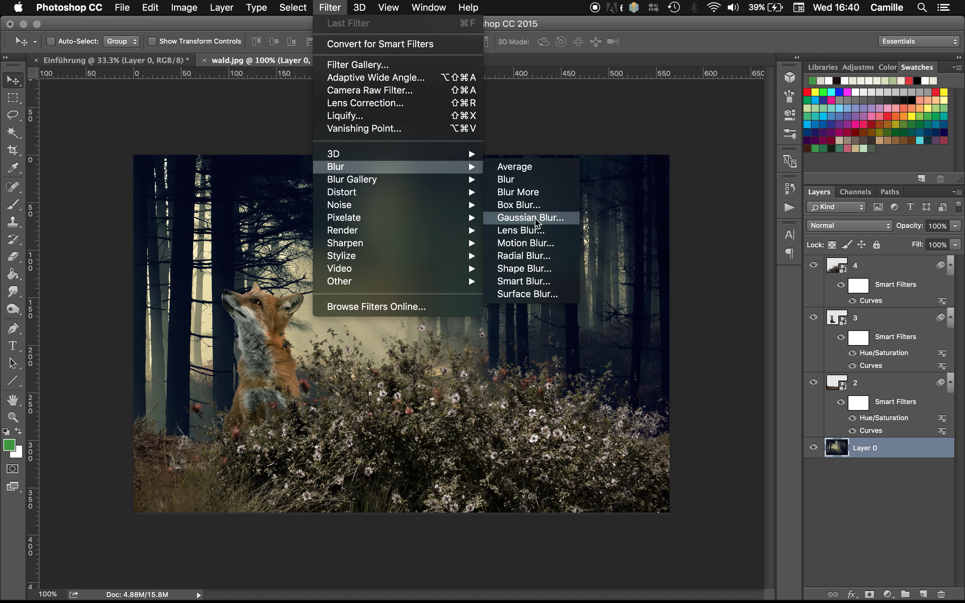
{"action": "left_click", "coordinate": [530, 218]}
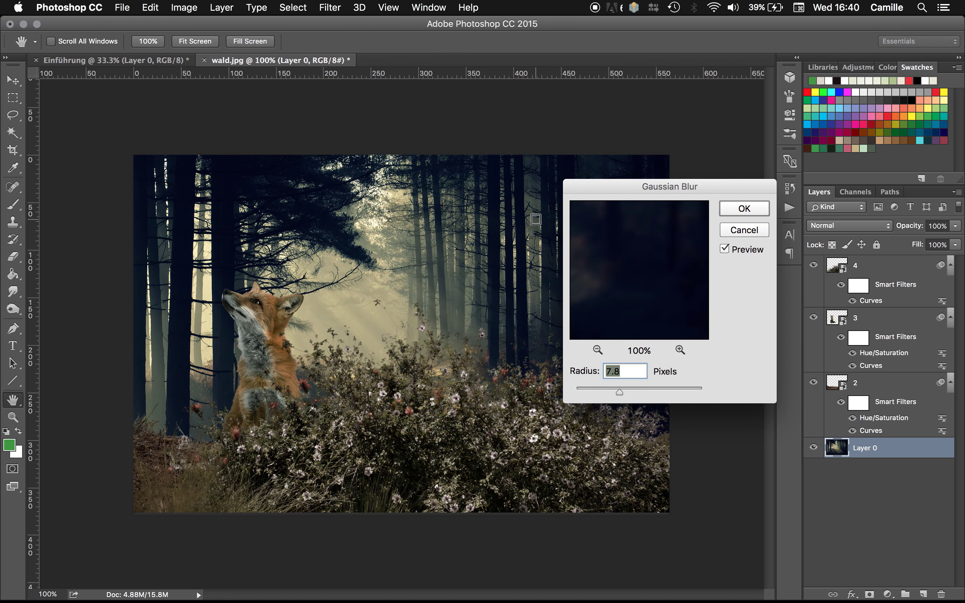
{"action": "left_click", "coordinate": [581, 389]}
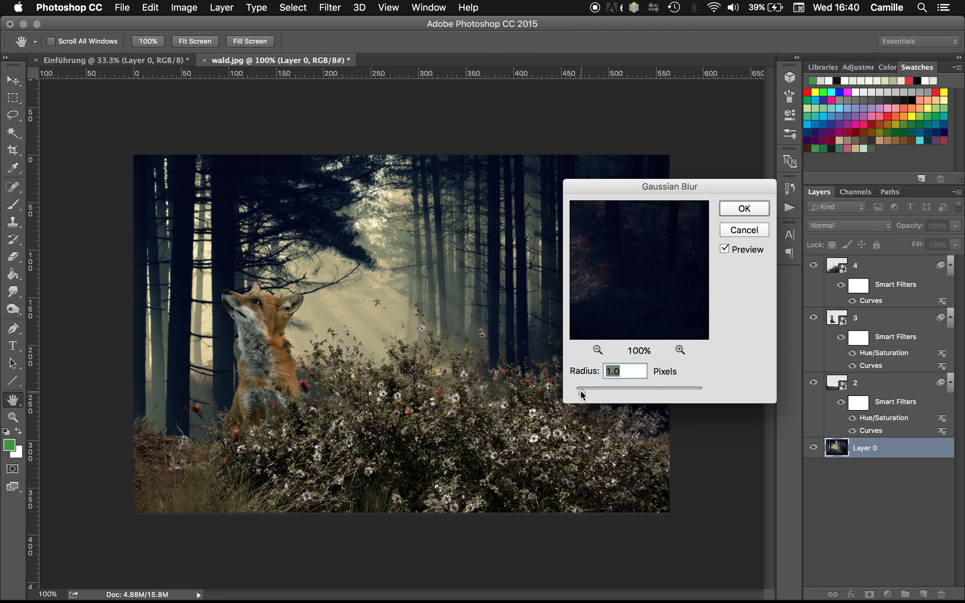
{"action": "left_click_drag", "start_coordinate": [581, 391], "coordinate": [587, 392]}
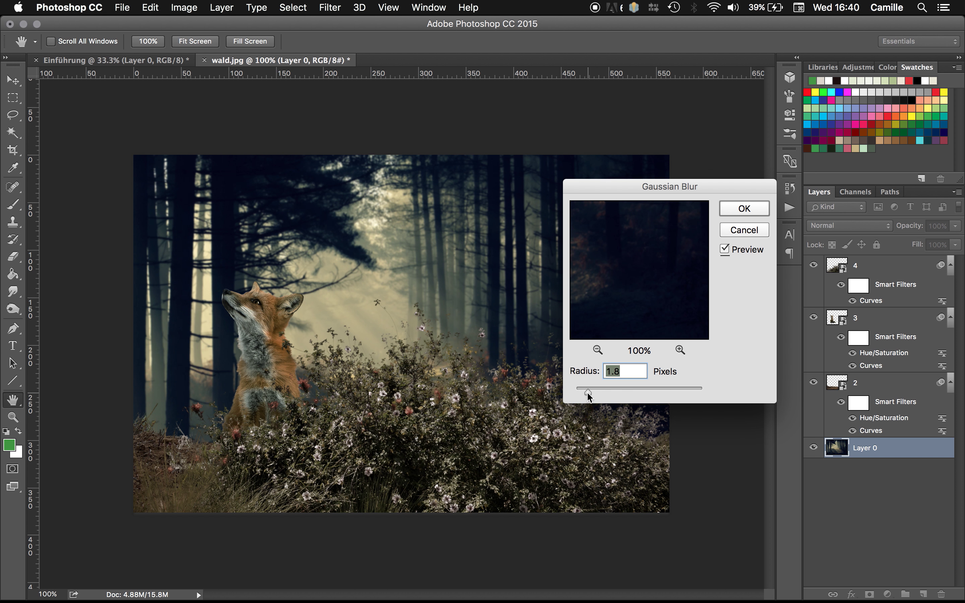
{"action": "type", "text": "2"}
{"action": "left_click", "coordinate": [736, 214]}
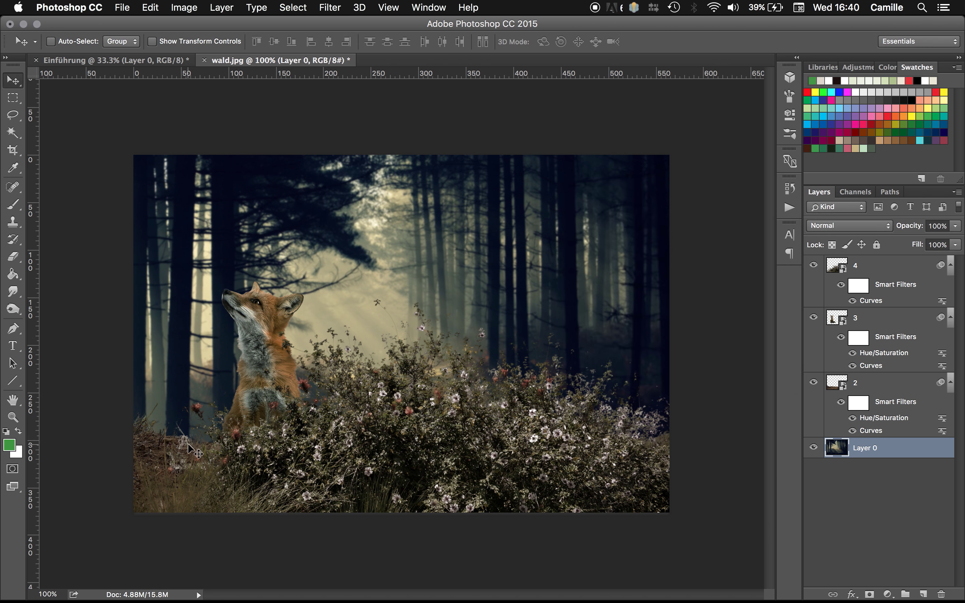
{"action": "left_click", "coordinate": [879, 269]}
{"action": "left_click", "coordinate": [877, 379]}
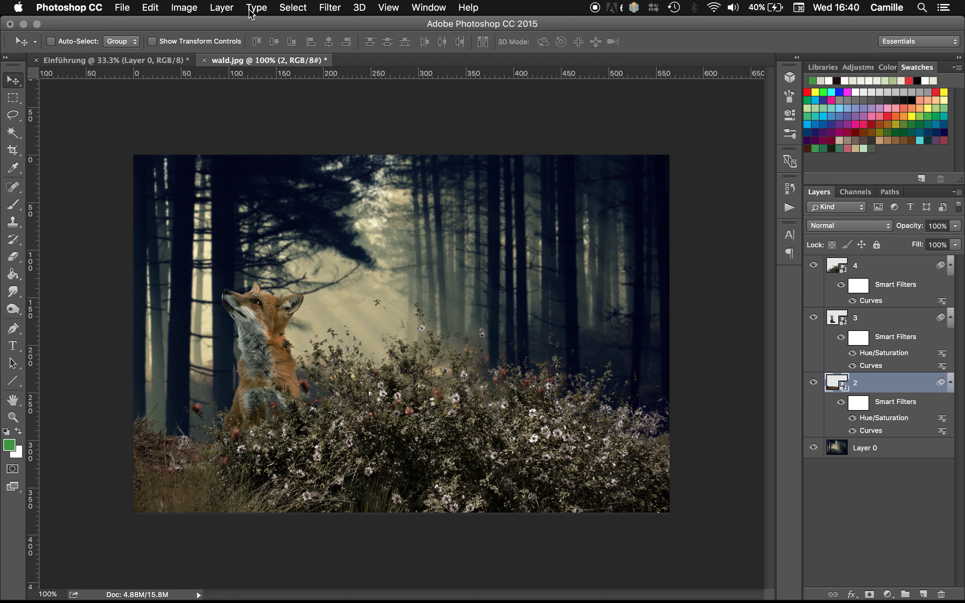
Apply a 1-pixel Gaussian Blur to soil layer 2 and the same blur to bush layer 4
{"action": "left_click", "coordinate": [184, 7]}
{"action": "mouse_move", "coordinate": [329, 8]}
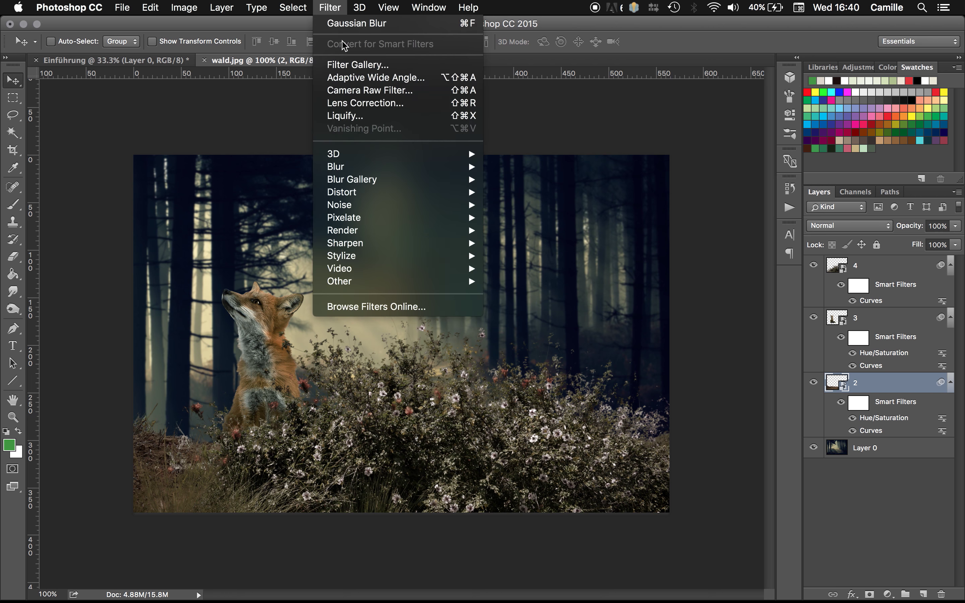
{"action": "left_click", "coordinate": [348, 24]}
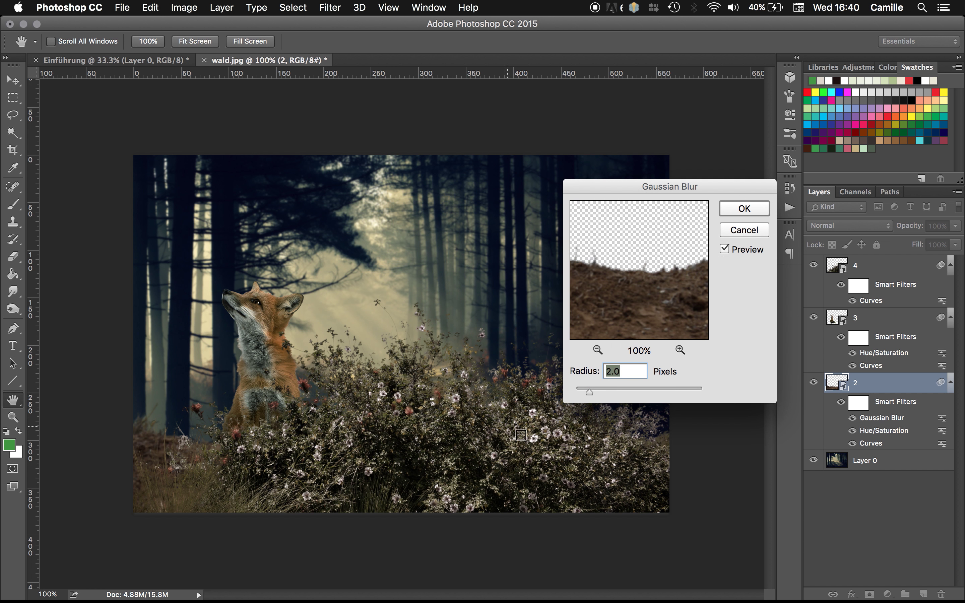
{"action": "type", "text": "1"}
{"action": "left_click", "coordinate": [743, 214]}
{"action": "left_click", "coordinate": [873, 266]}
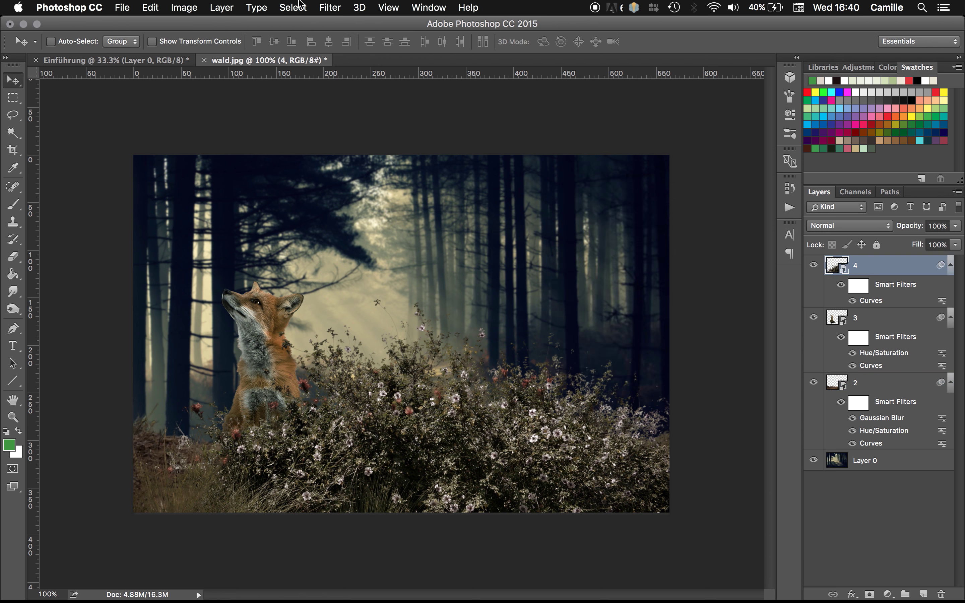
{"action": "left_click", "coordinate": [329, 7]}
{"action": "left_click", "coordinate": [343, 25]}
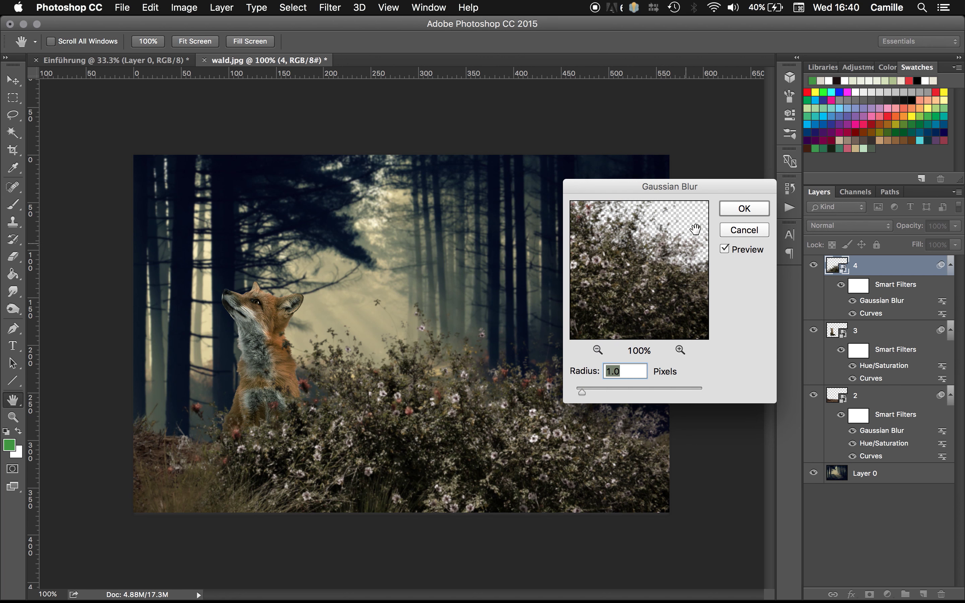
{"action": "left_click", "coordinate": [743, 209]}
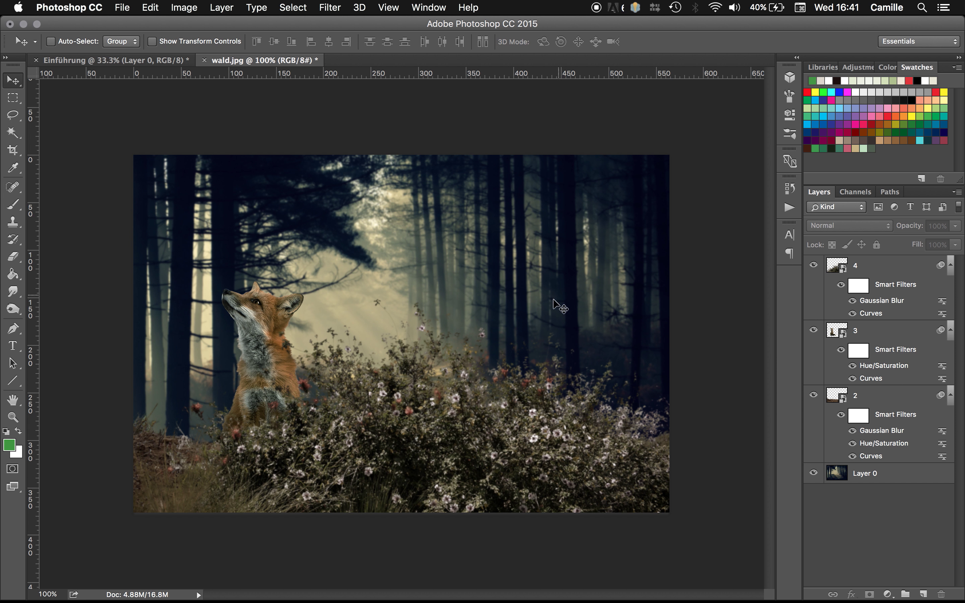
Reopen layer 2's Gaussian Blur smart filter and reduce its radius slightly
{"action": "left_click", "coordinate": [866, 477]}
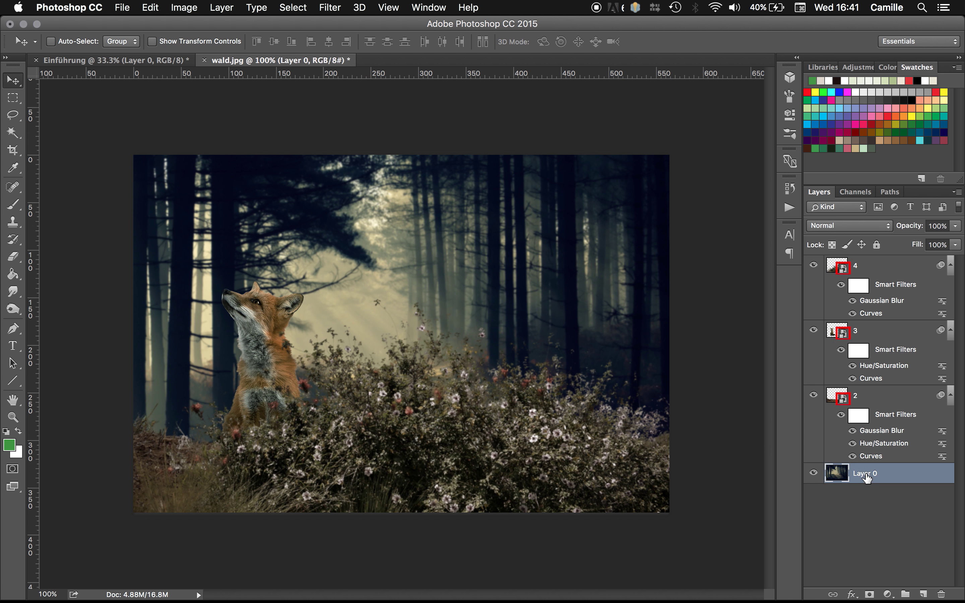
{"action": "left_click", "coordinate": [866, 398]}
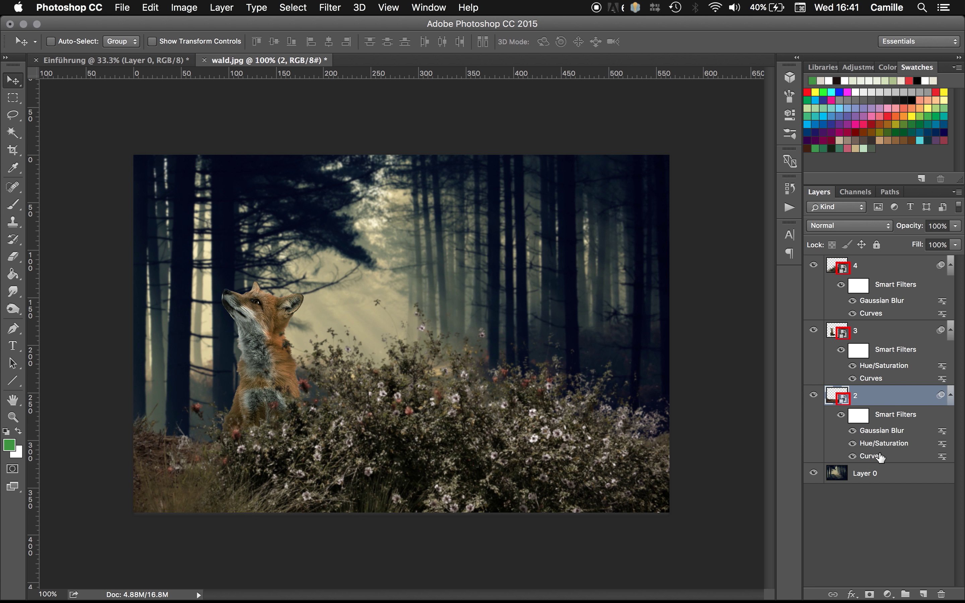
{"action": "right_click", "coordinate": [896, 433]}
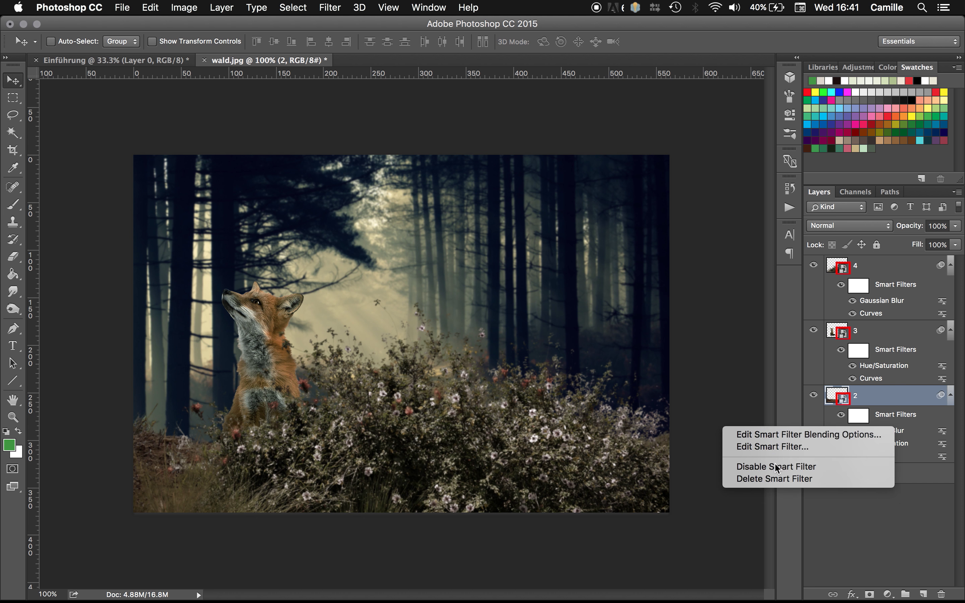
{"action": "left_click", "coordinate": [757, 448]}
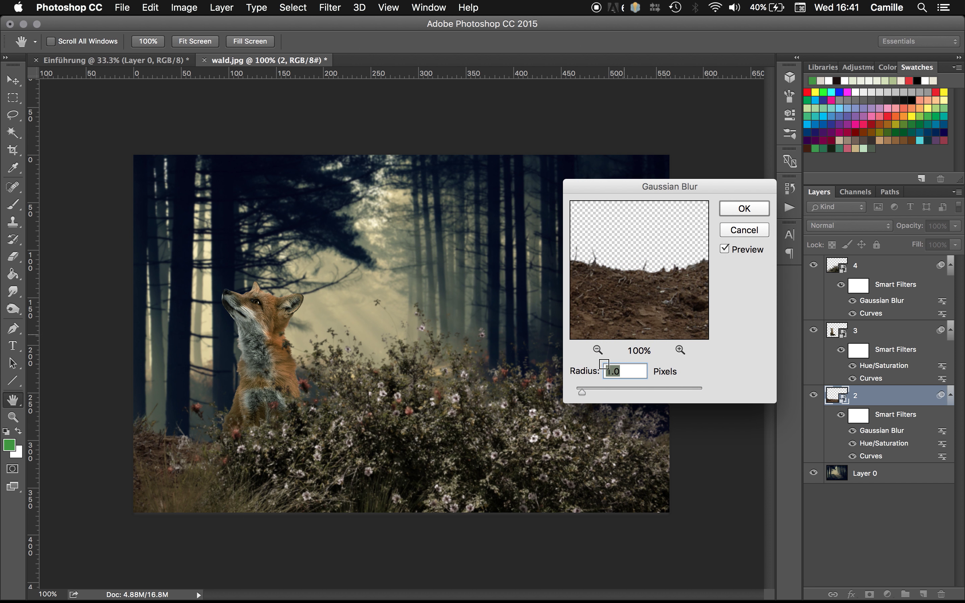
{"action": "mouse_move", "coordinate": [581, 394]}
{"action": "left_mouse_down"}
{"action": "mouse_move", "coordinate": [568, 397]}
{"action": "mouse_move", "coordinate": [591, 381]}
{"action": "left_mouse_up"}
{"action": "left_click", "coordinate": [750, 233]}
{"action": "left_click", "coordinate": [861, 482]}
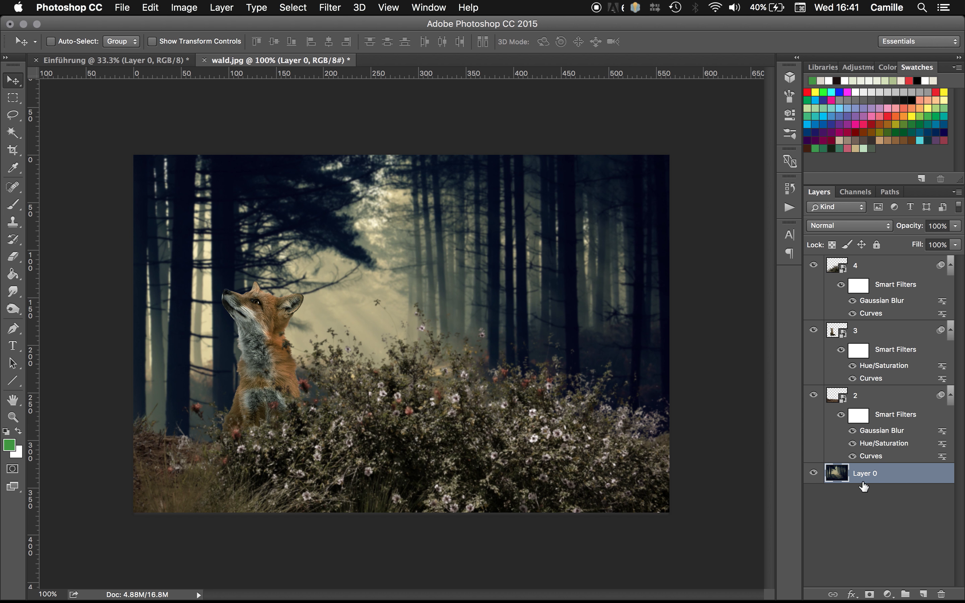
Delete Layer 0 and place 1.jpg from the layers folder as the new forest layer
{"action": "key", "text": "Delete"}
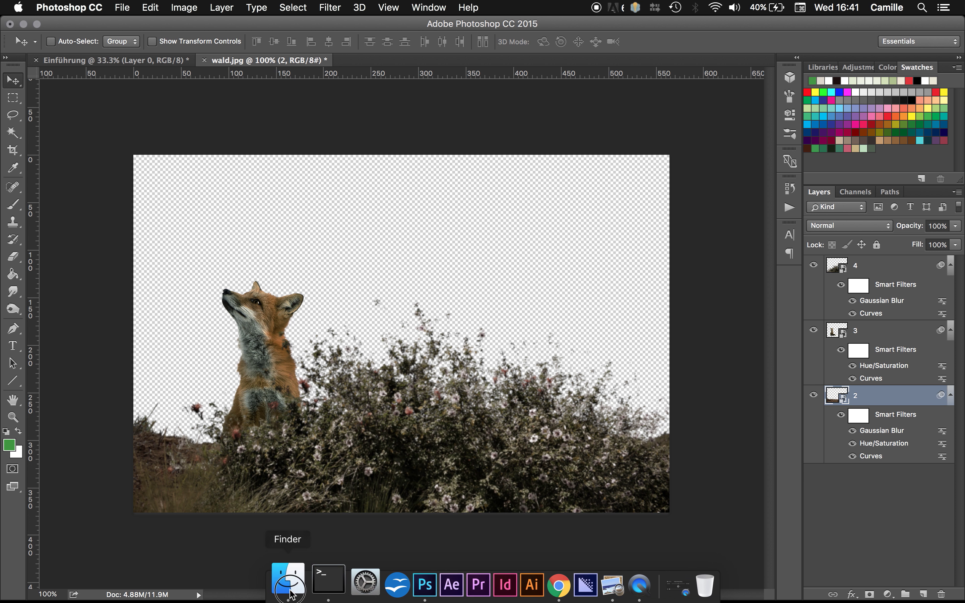
{"action": "left_click", "coordinate": [286, 581]}
{"action": "left_click", "coordinate": [435, 220]}
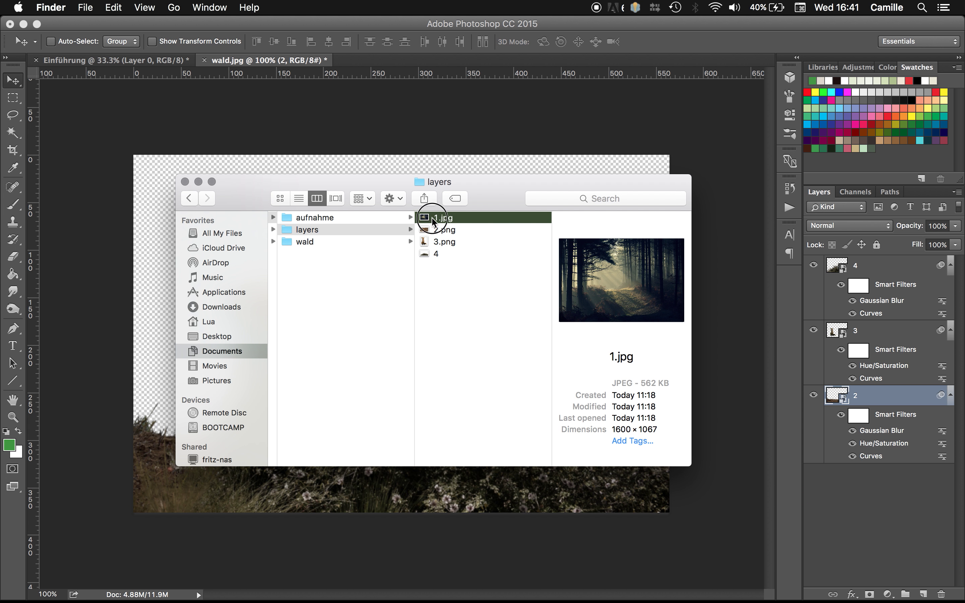
{"action": "left_click_drag", "start_coordinate": [435, 221], "coordinate": [425, 164]}
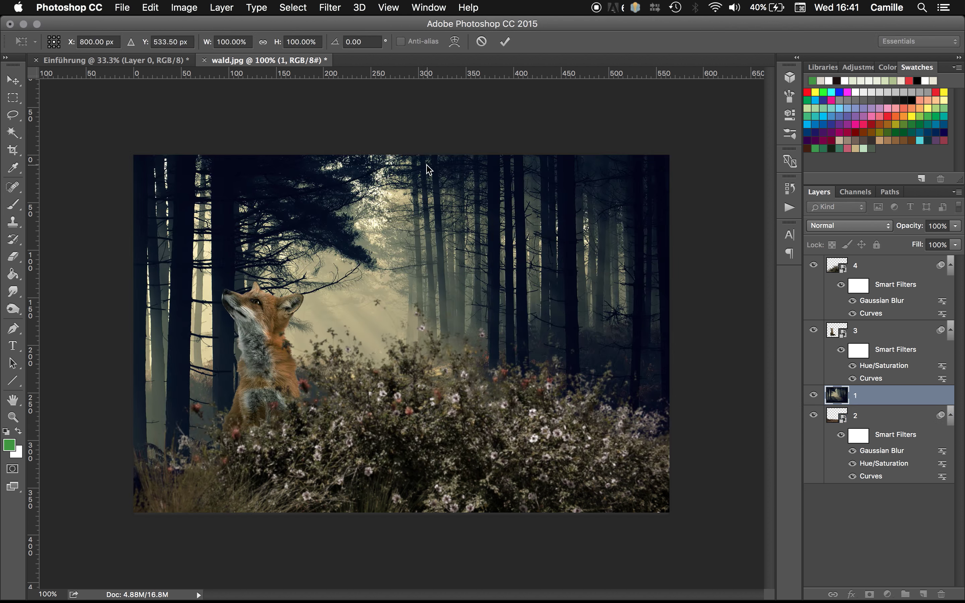
{"action": "key", "text": "Return"}
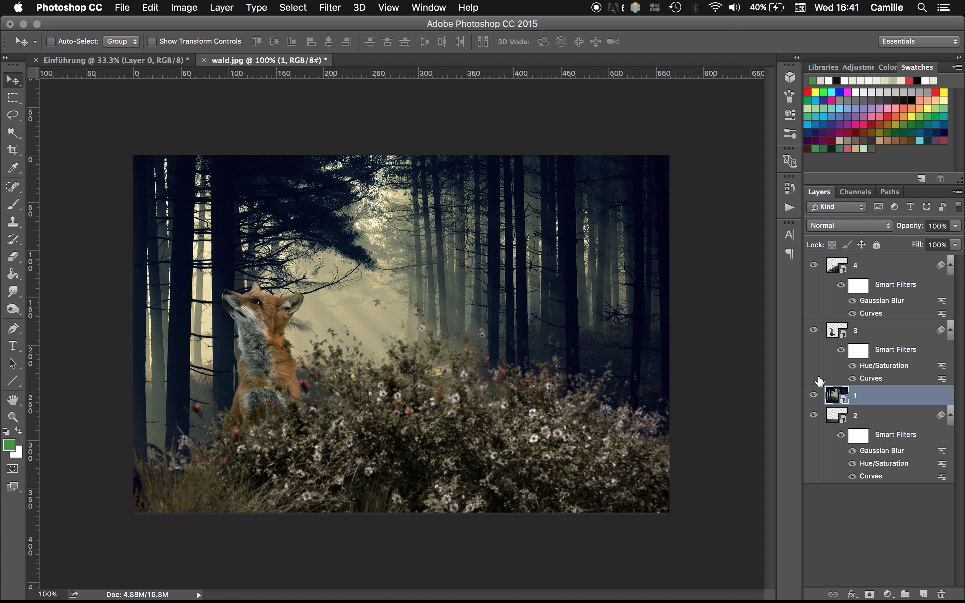
Apply a 3-pixel Gaussian Blur smart filter to forest layer 1
{"action": "left_click", "coordinate": [329, 7]}
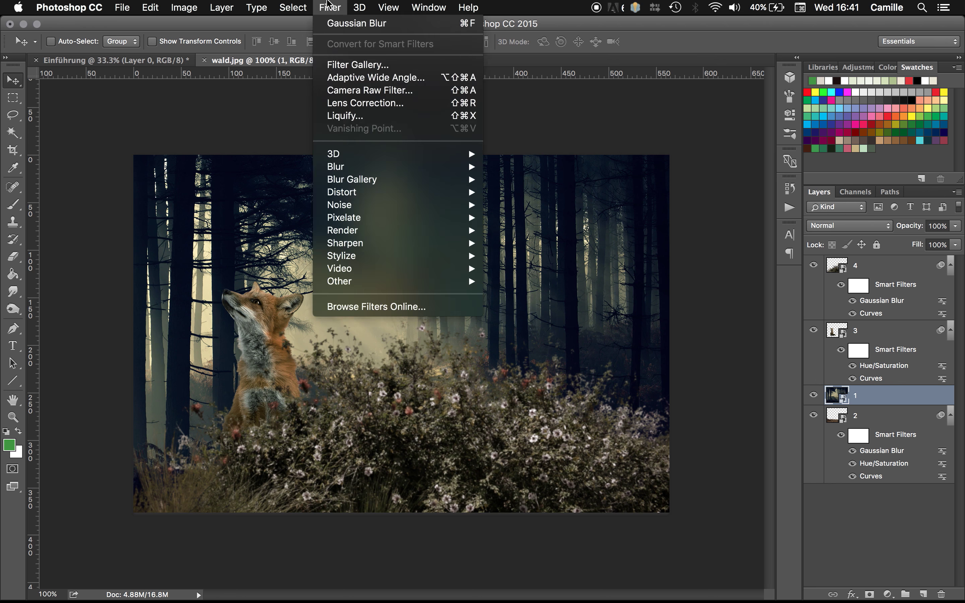
{"action": "left_click", "coordinate": [356, 23]}
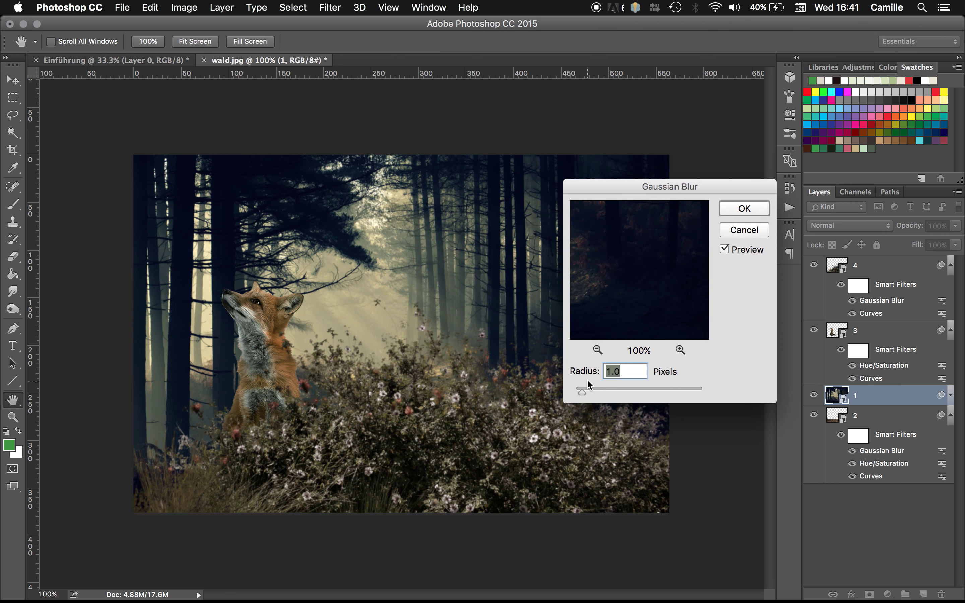
{"action": "type", "text": "3"}
{"action": "left_click", "coordinate": [737, 208]}
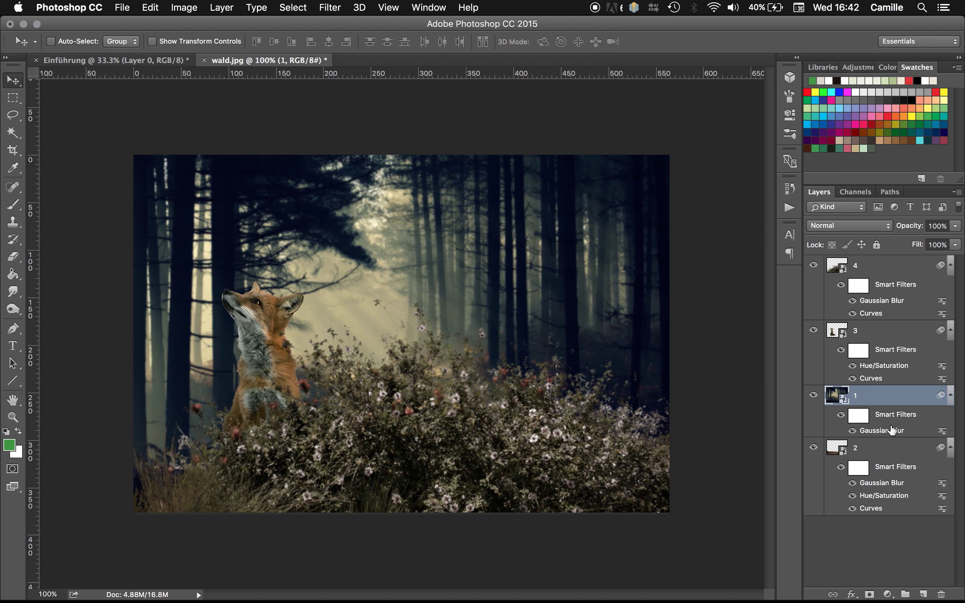
Edit layer 1's Gaussian Blur smart filter down to a 1-pixel radius
{"action": "right_click", "coordinate": [876, 435]}
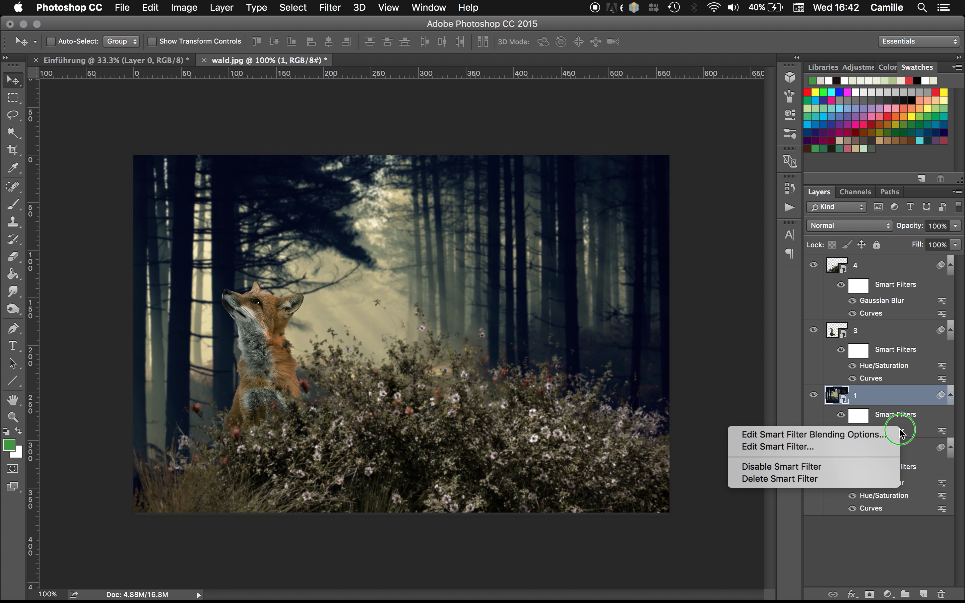
{"action": "left_click", "coordinate": [761, 447]}
{"action": "left_click_drag", "start_coordinate": [587, 392], "coordinate": [581, 392]}
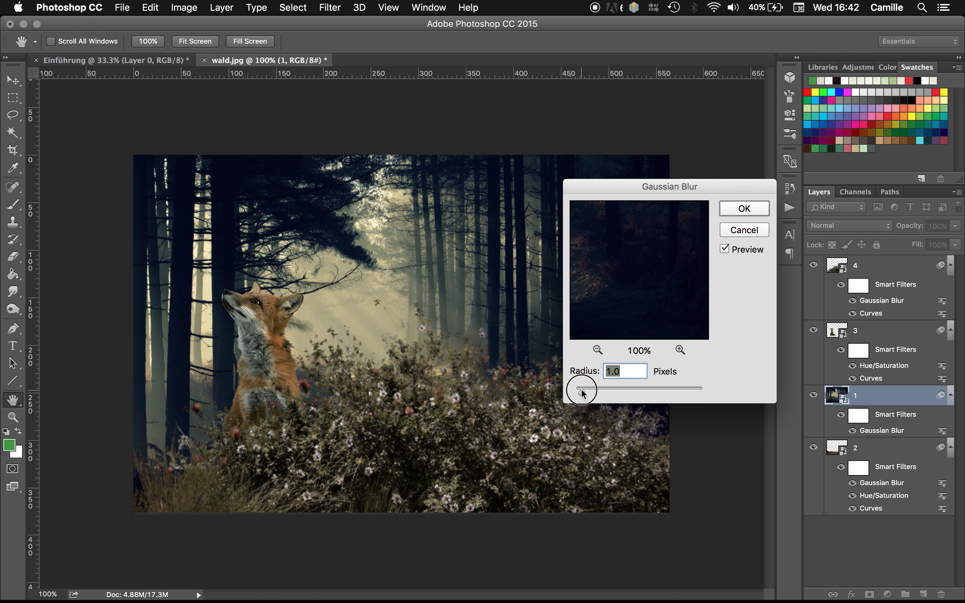
{"action": "type", "text": "1"}
{"action": "left_click", "coordinate": [740, 209]}
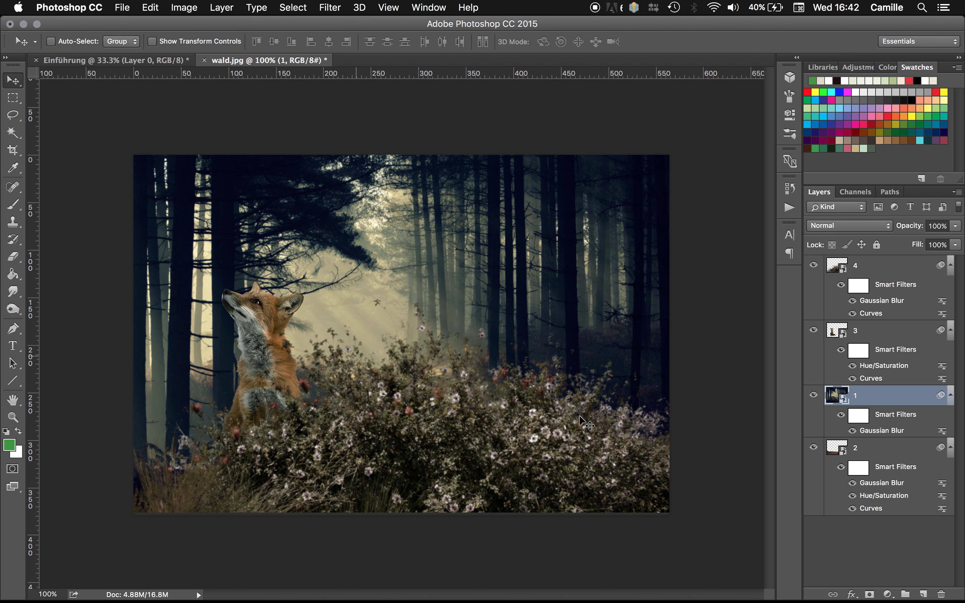
Raise layer 1's Gaussian Blur radius to about 2 pixels and deselect the layer
{"action": "right_click", "coordinate": [891, 431]}
{"action": "left_click", "coordinate": [792, 444]}
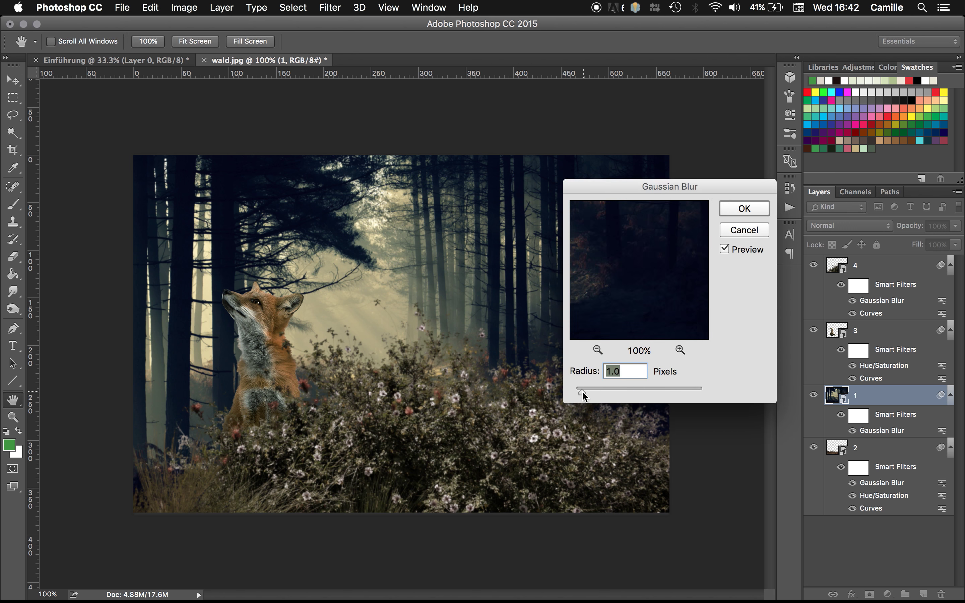
{"action": "left_click_drag", "start_coordinate": [582, 392], "coordinate": [588, 393]}
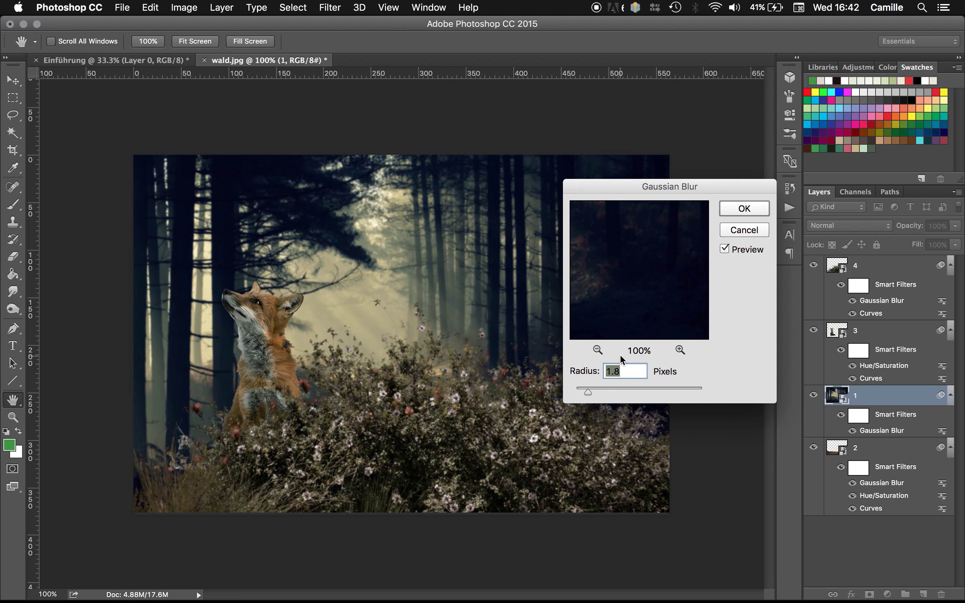
{"action": "key", "text": "Return"}
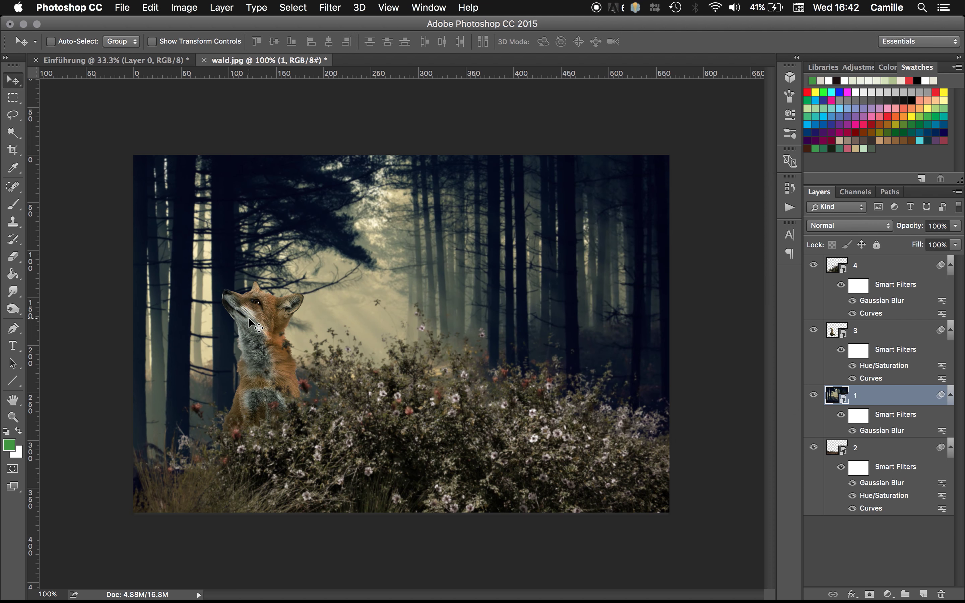
{"action": "left_click", "coordinate": [945, 532]}
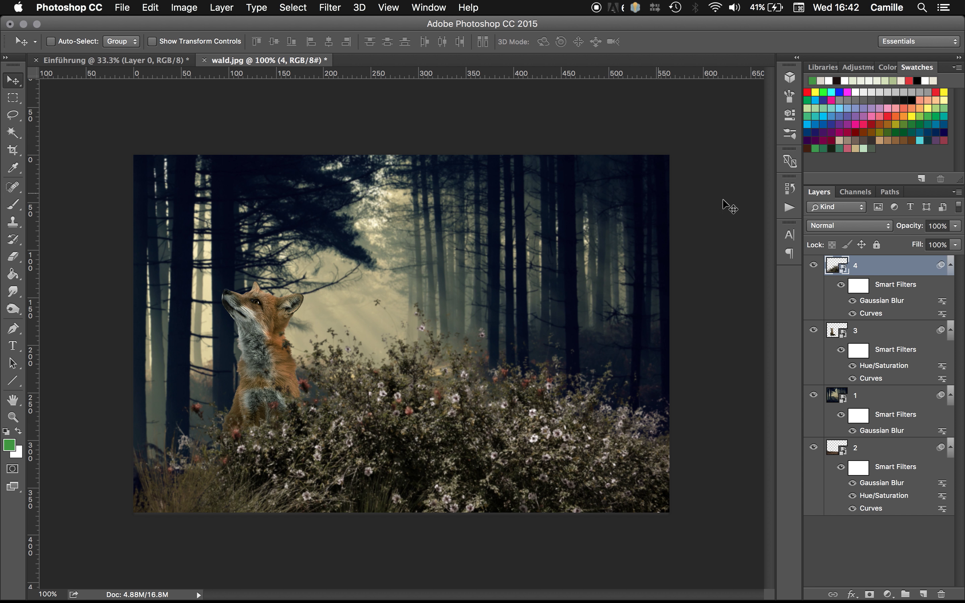
Increase bush layer 4's Gaussian Blur smart filter radius to 4.5 pixels
{"action": "right_click", "coordinate": [884, 305]}
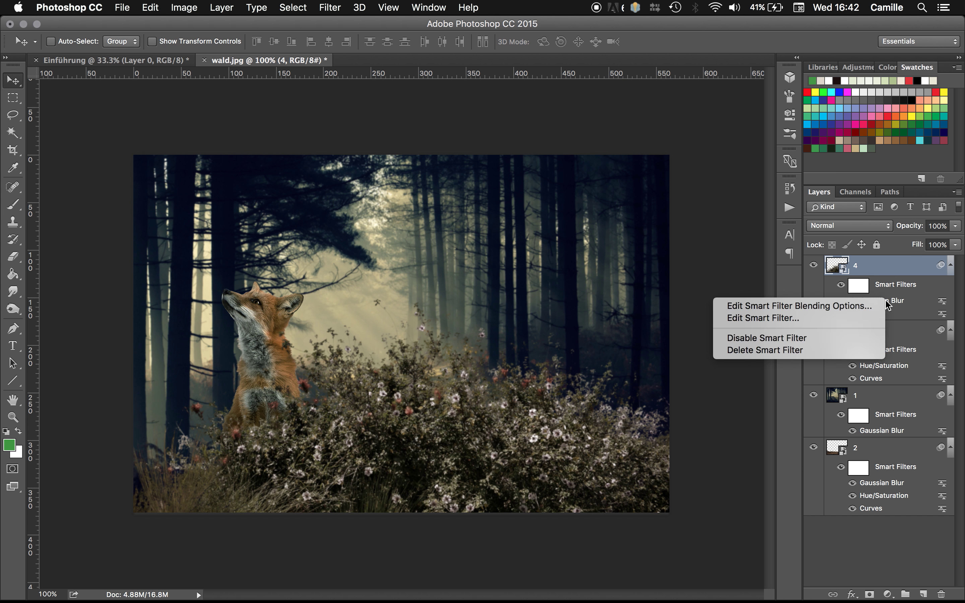
{"action": "left_click", "coordinate": [755, 322]}
{"action": "left_click_drag", "start_coordinate": [599, 386], "coordinate": [614, 393]}
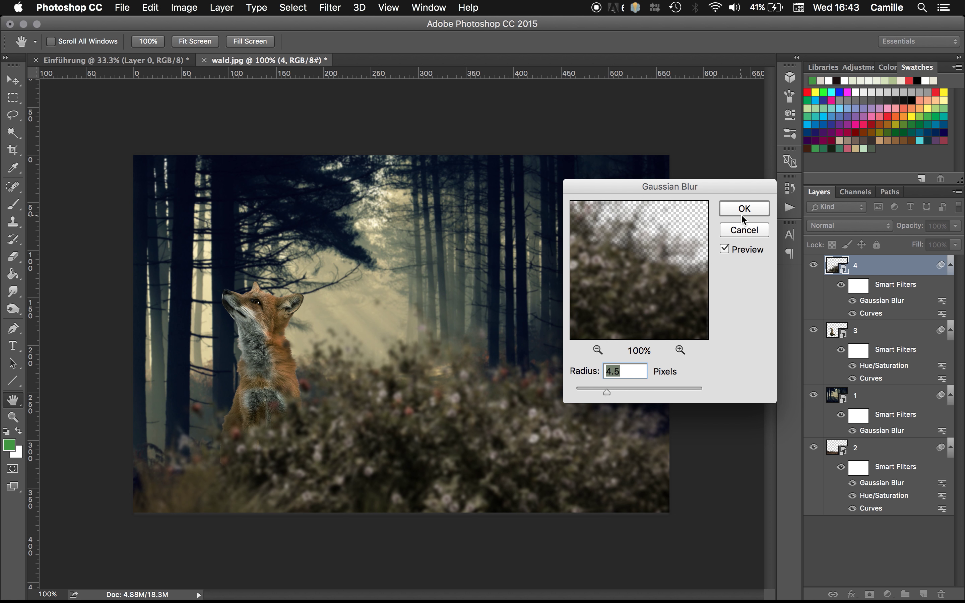
{"action": "key", "text": "Return"}
{"action": "key", "text": "v"}
{"action": "key", "text": "ctrl+t"}
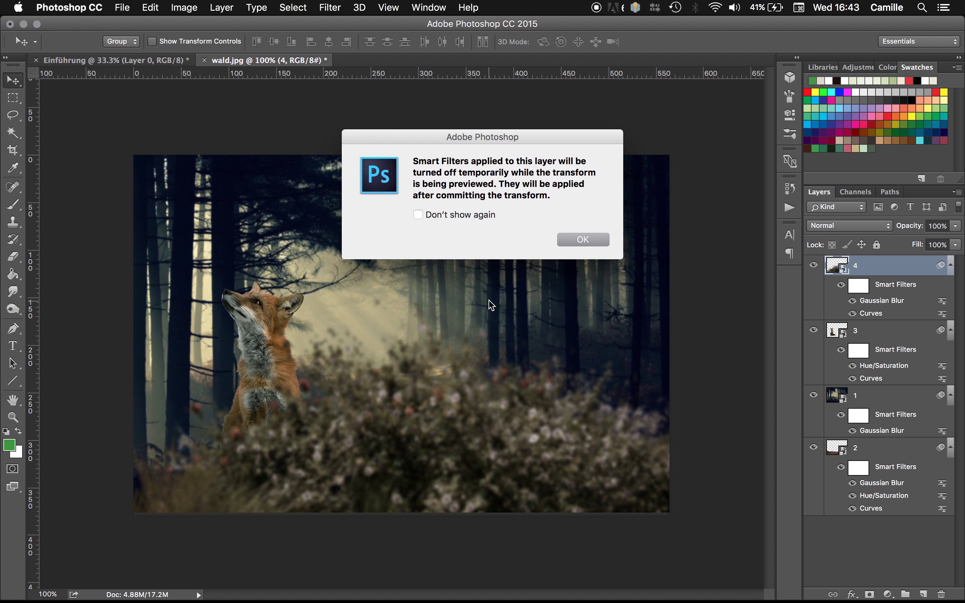
Scale the flower layer up to about 643% and shift it left and up
{"action": "left_click", "coordinate": [576, 241]}
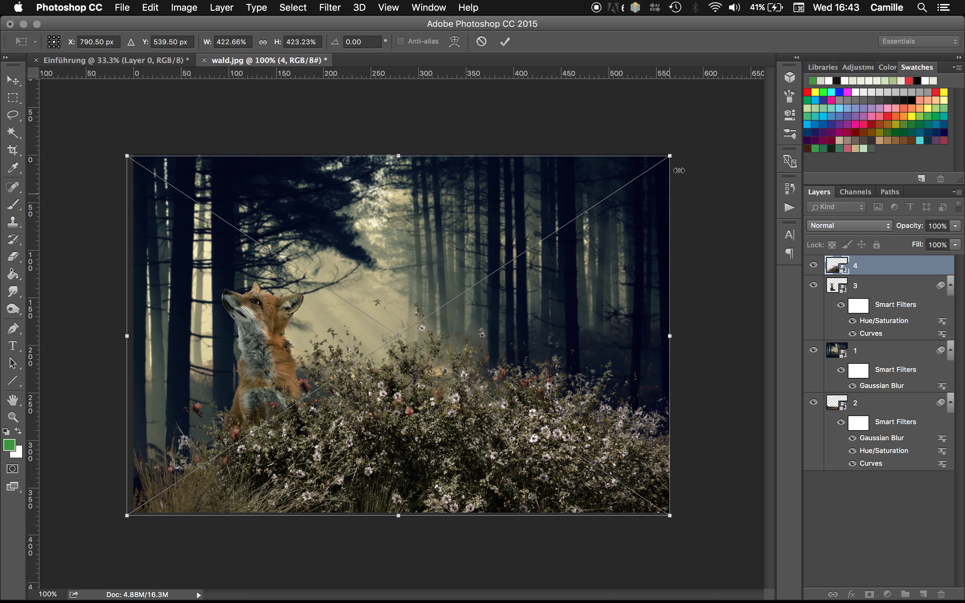
{"action": "left_click_drag", "start_coordinate": [670, 155], "coordinate": [746, 105]}
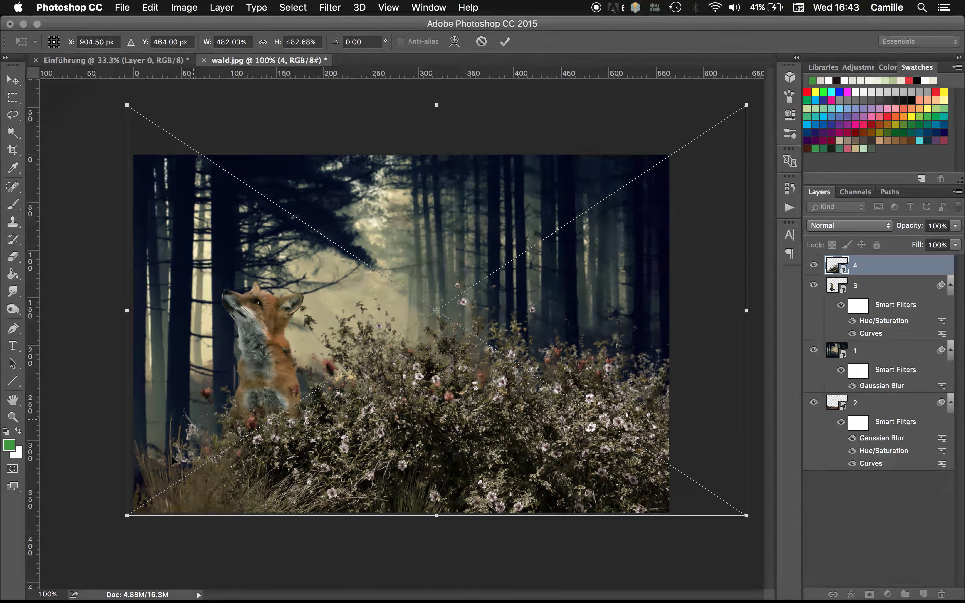
{"action": "left_click_drag", "start_coordinate": [126, 515], "coordinate": [1, 601]}
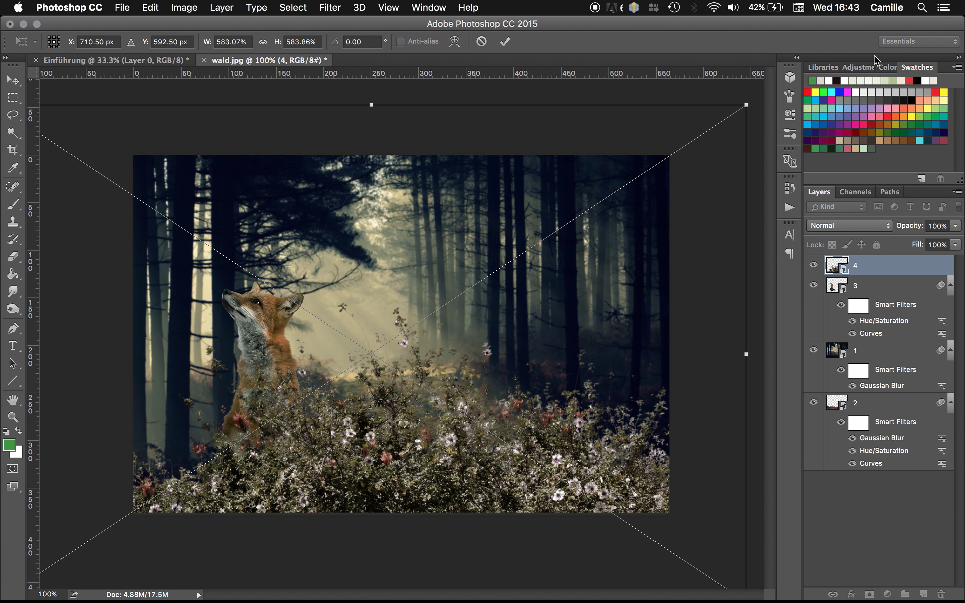
{"action": "left_click_drag", "start_coordinate": [746, 105], "coordinate": [806, 75]}
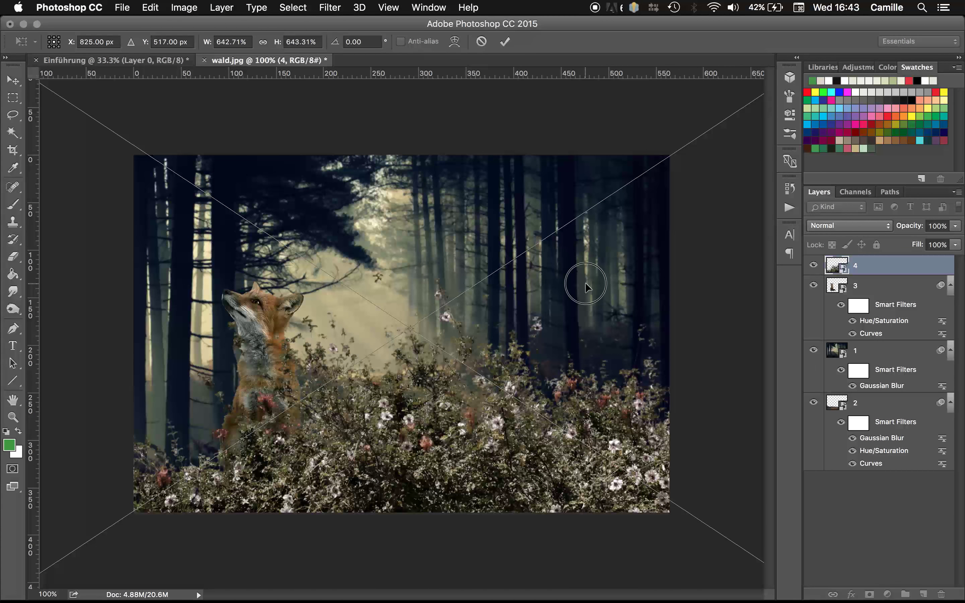
{"action": "mouse_move", "coordinate": [585, 282]}
{"action": "left_mouse_down"}
{"action": "mouse_move", "coordinate": [490, 310]}
{"action": "mouse_move", "coordinate": [484, 382]}
{"action": "mouse_move", "coordinate": [482, 361]}
{"action": "left_mouse_up"}
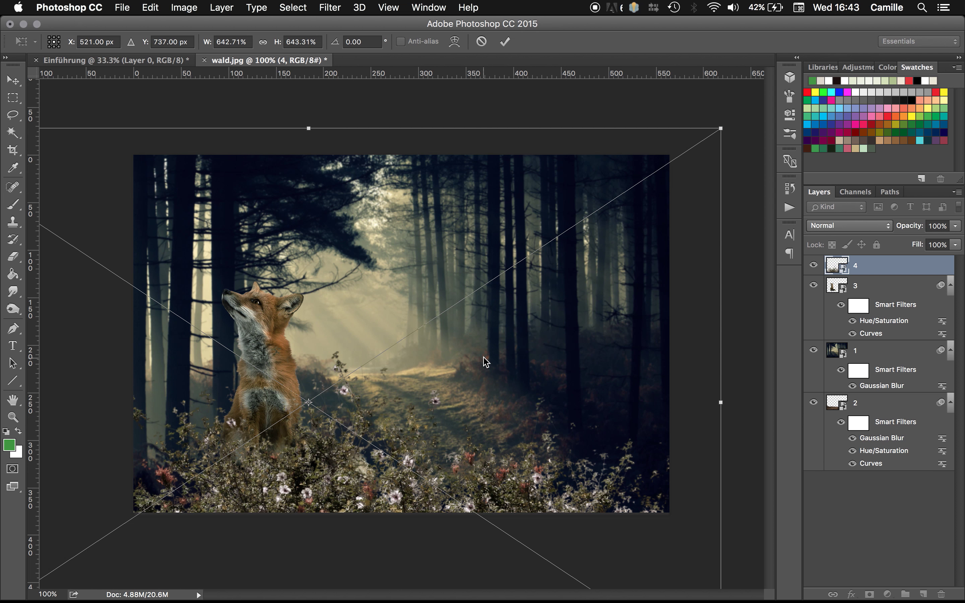
{"action": "mouse_move", "coordinate": [549, 361]}
{"action": "left_mouse_down"}
{"action": "mouse_move", "coordinate": [535, 345]}
{"action": "mouse_move", "coordinate": [538, 353]}
{"action": "left_mouse_up"}
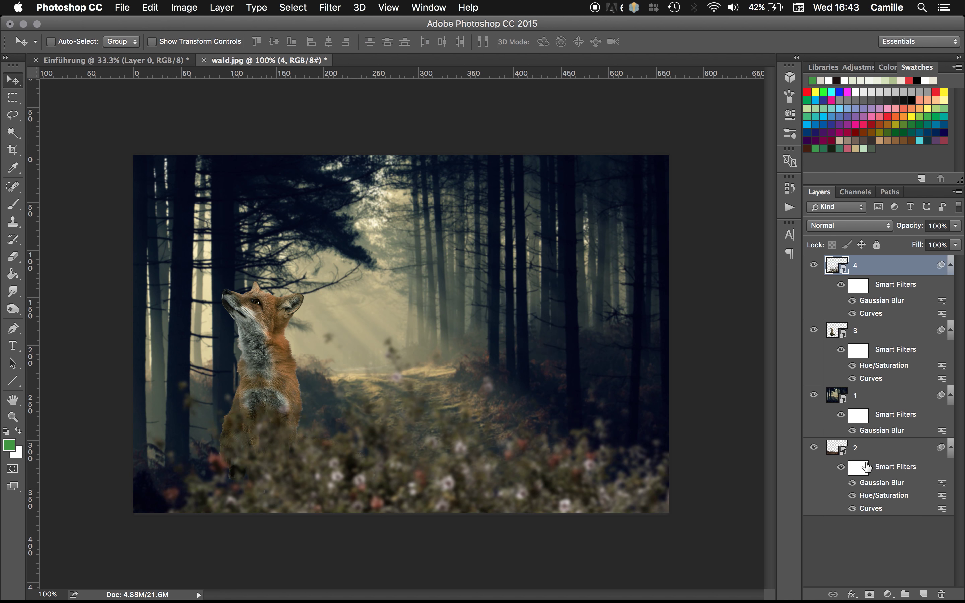
Move forest layer 1 beneath soil layer 2 in the layer stack
{"action": "left_click", "coordinate": [860, 449]}
{"action": "mouse_move", "coordinate": [363, 498]}
{"action": "left_mouse_down"}
{"action": "mouse_move", "coordinate": [358, 206]}
{"action": "mouse_move", "coordinate": [353, 463]}
{"action": "left_mouse_up"}
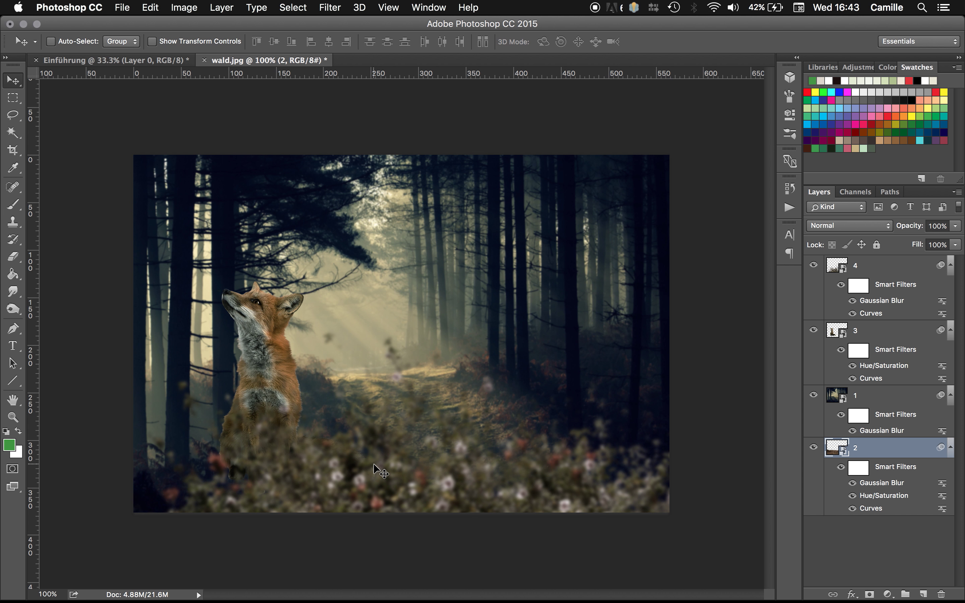
{"action": "left_click_drag", "start_coordinate": [865, 395], "coordinate": [870, 519]}
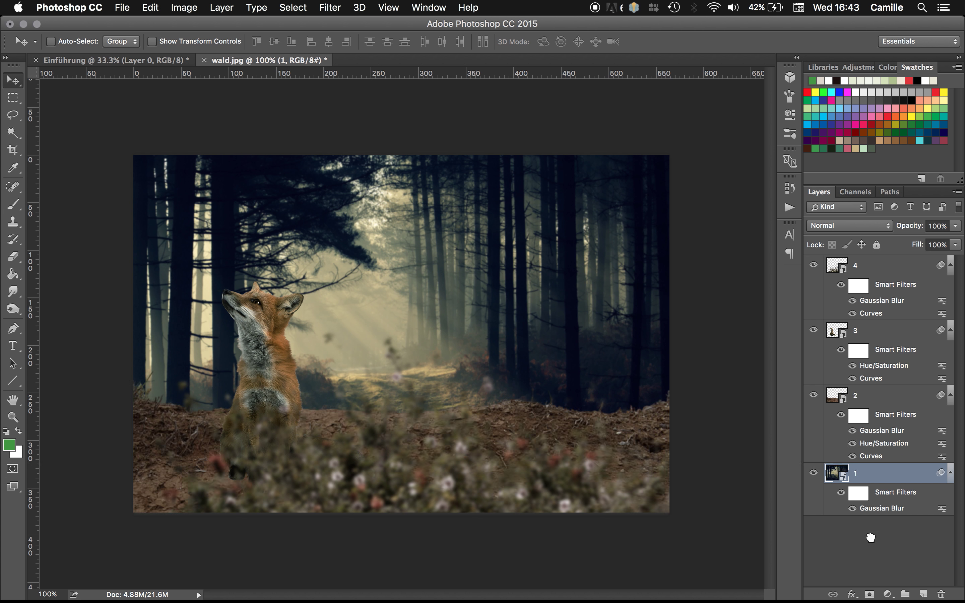
Move the blurred flower layer 4 higher and slightly right
{"action": "left_click", "coordinate": [868, 270]}
{"action": "left_click_drag", "start_coordinate": [372, 492], "coordinate": [371, 467]}
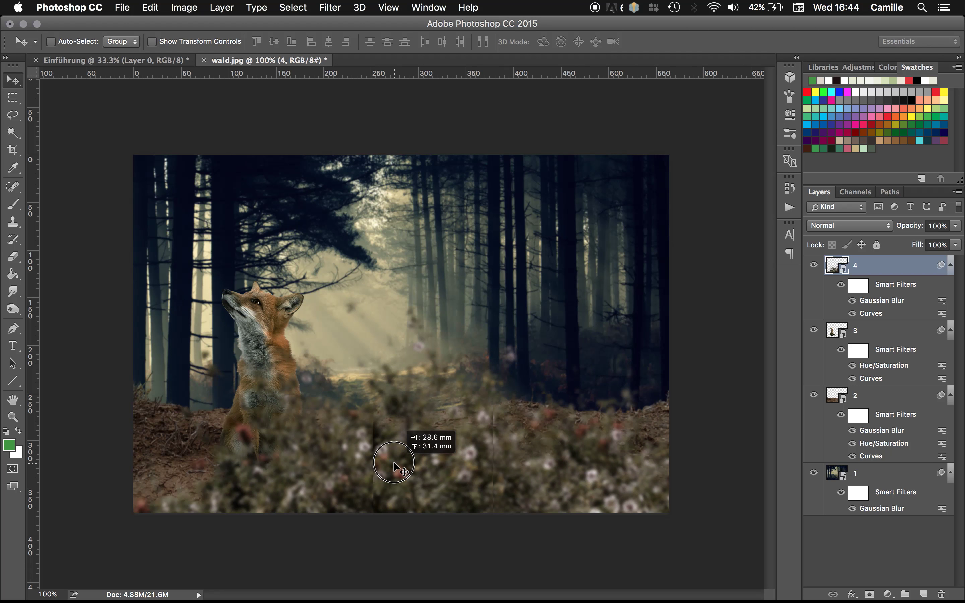
{"action": "left_click_drag", "start_coordinate": [371, 467], "coordinate": [402, 441]}
Reposition the fox on the ground, hiding the flowers briefly to check it
{"action": "left_click", "coordinate": [884, 327]}
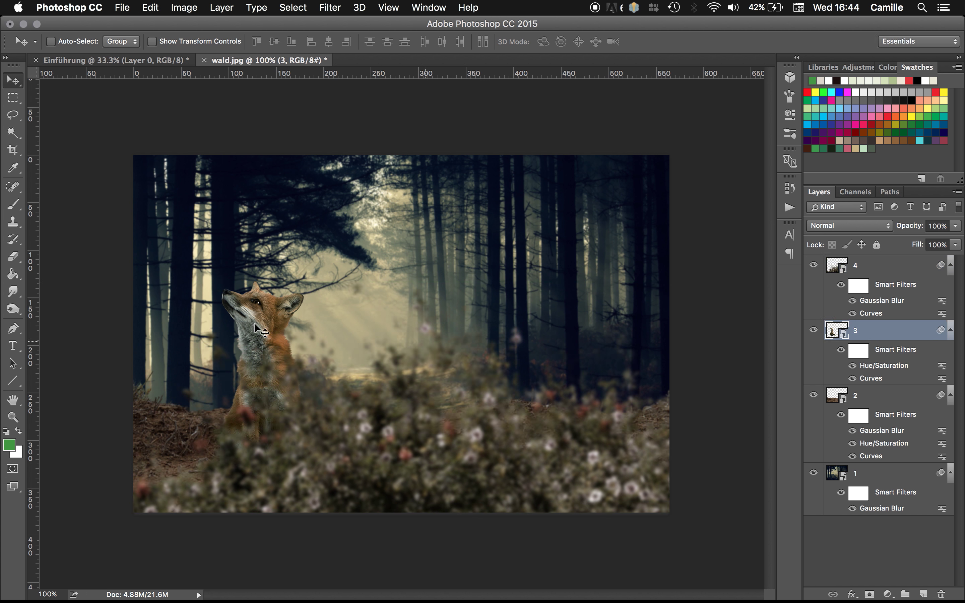
{"action": "mouse_move", "coordinate": [252, 331]}
{"action": "left_mouse_down"}
{"action": "mouse_move", "coordinate": [262, 331]}
{"action": "mouse_move", "coordinate": [251, 327]}
{"action": "left_mouse_up"}
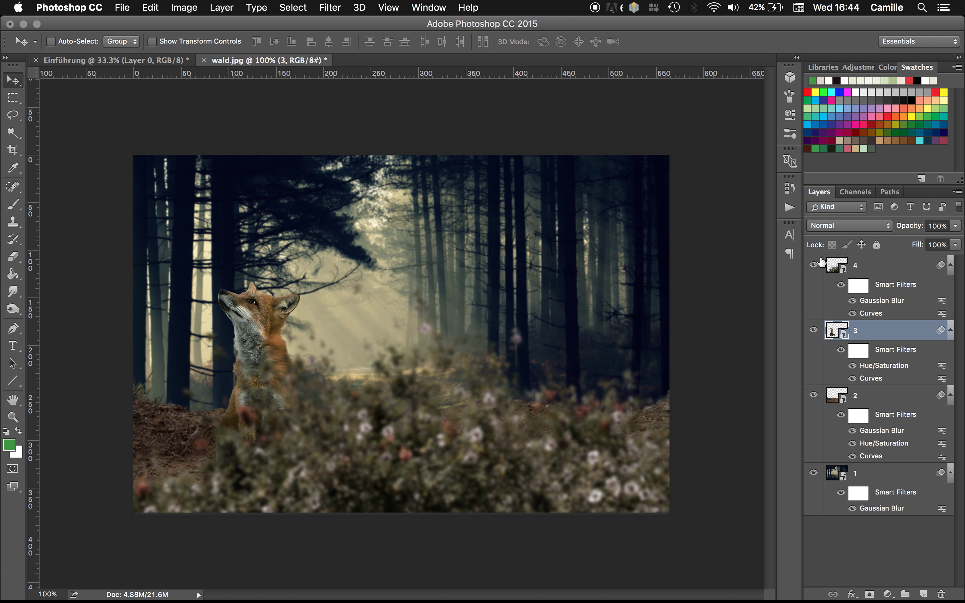
{"action": "left_click", "coordinate": [813, 265]}
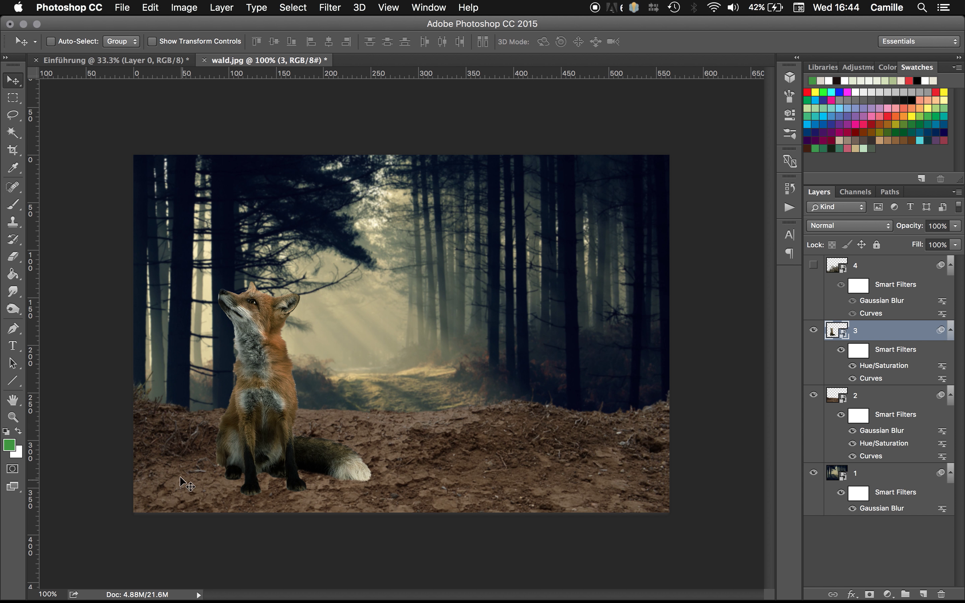
{"action": "left_click", "coordinate": [813, 264]}
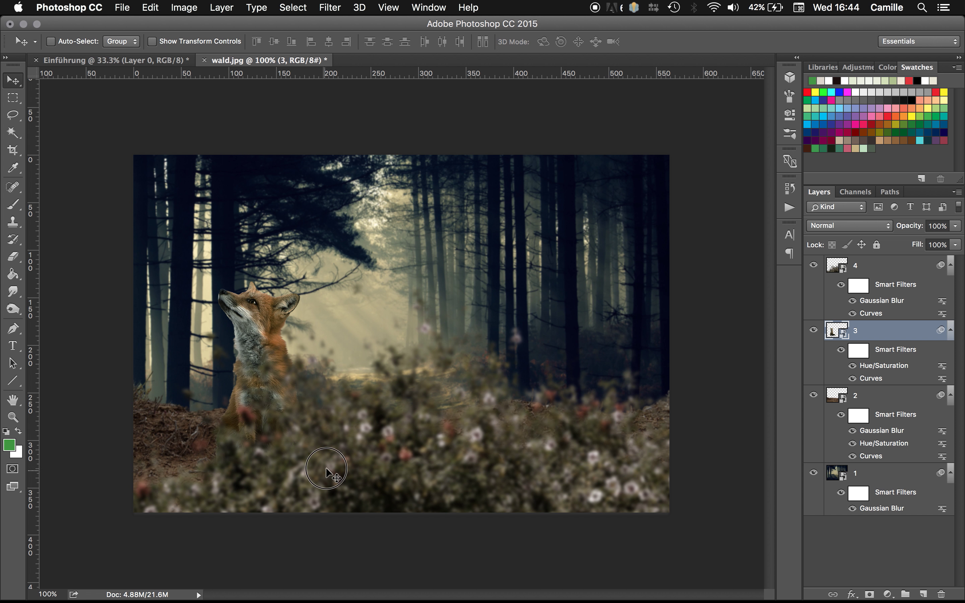
{"action": "left_click_drag", "start_coordinate": [325, 468], "coordinate": [327, 495]}
Nudge the blurred flower layer 4 slightly down and deselect all layers
{"action": "left_click", "coordinate": [871, 267]}
{"action": "mouse_move", "coordinate": [339, 433]}
{"action": "left_mouse_down"}
{"action": "mouse_move", "coordinate": [338, 493]}
{"action": "mouse_move", "coordinate": [303, 453]}
{"action": "left_mouse_up"}
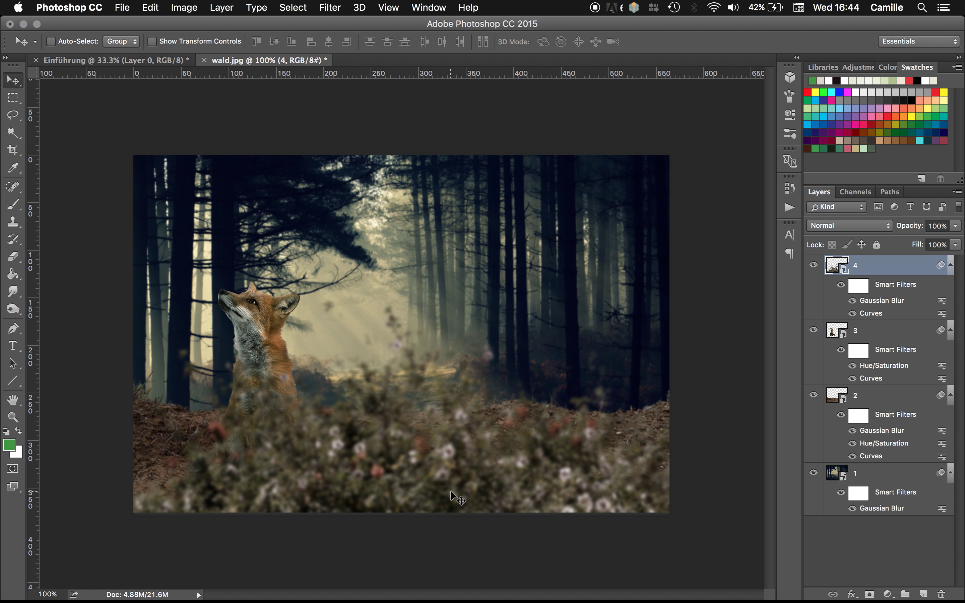
{"action": "left_click", "coordinate": [632, 561]}
{"action": "left_click", "coordinate": [134, 8]}
{"action": "mouse_move", "coordinate": [137, 192]}
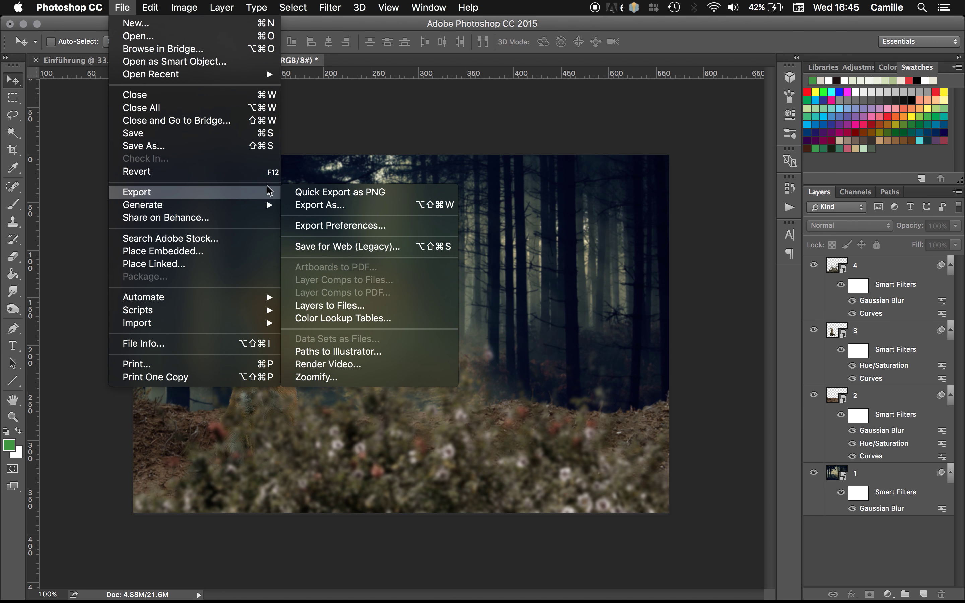
Save the composite as fuchs.psd in Photoshop format with layers and maximum compatibility
{"action": "left_click", "coordinate": [160, 147]}
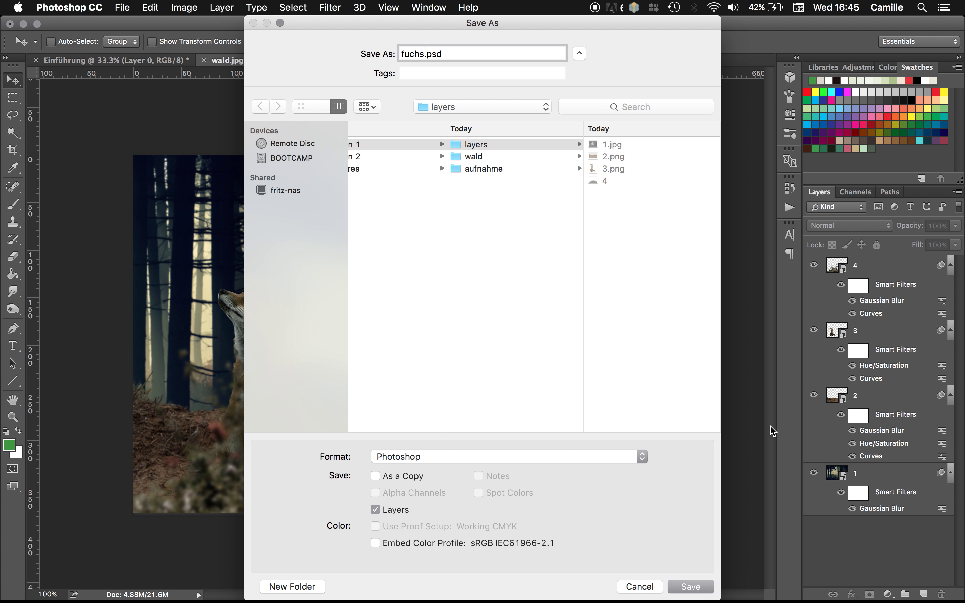
{"action": "left_click", "coordinate": [505, 461]}
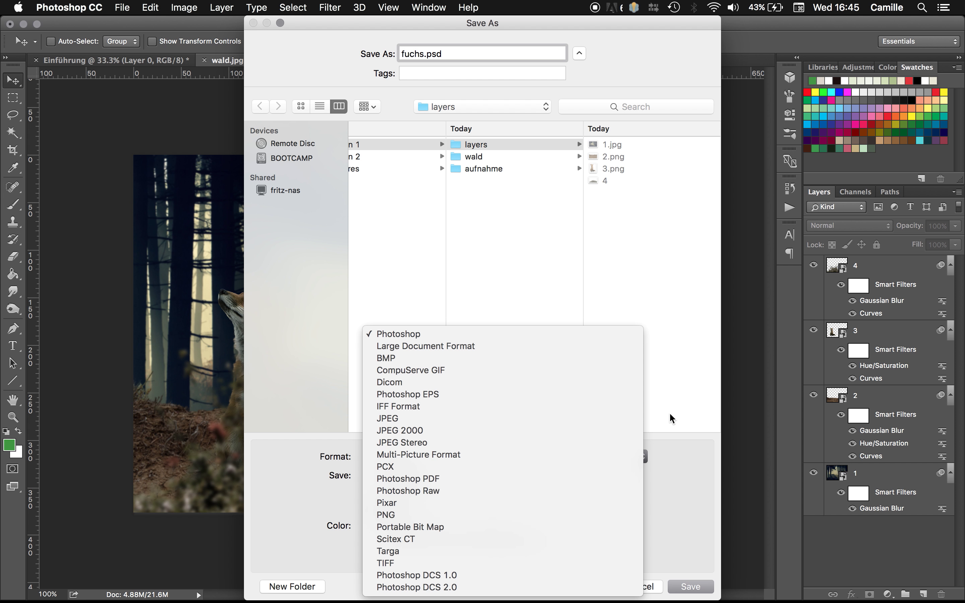
{"action": "left_click", "coordinate": [698, 589]}
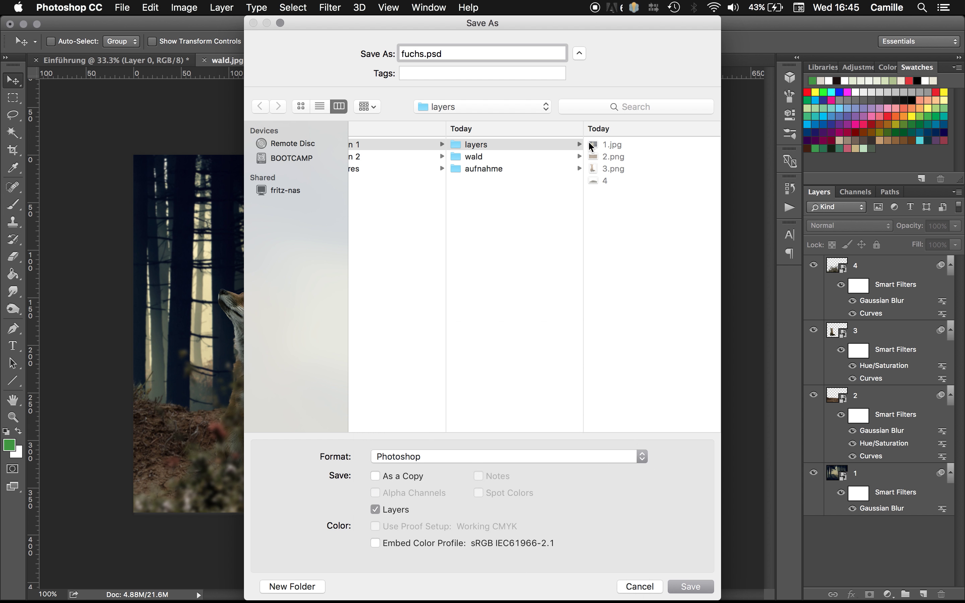
{"action": "left_click", "coordinate": [697, 589]}
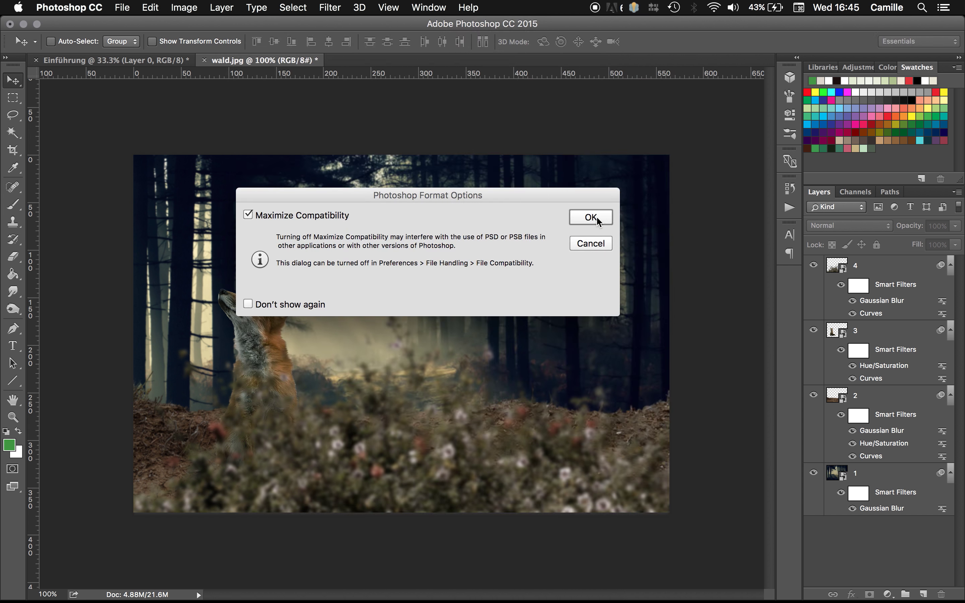
{"action": "left_click", "coordinate": [591, 217]}
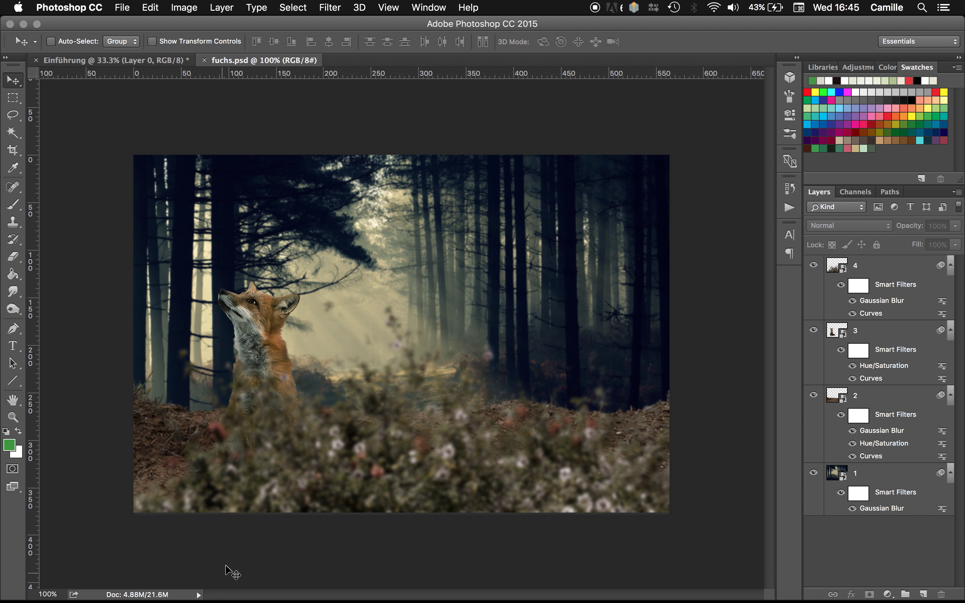
Save a copy as fuchs.png with None / Fast PNG compression
{"action": "key", "text": "super+shift+s"}
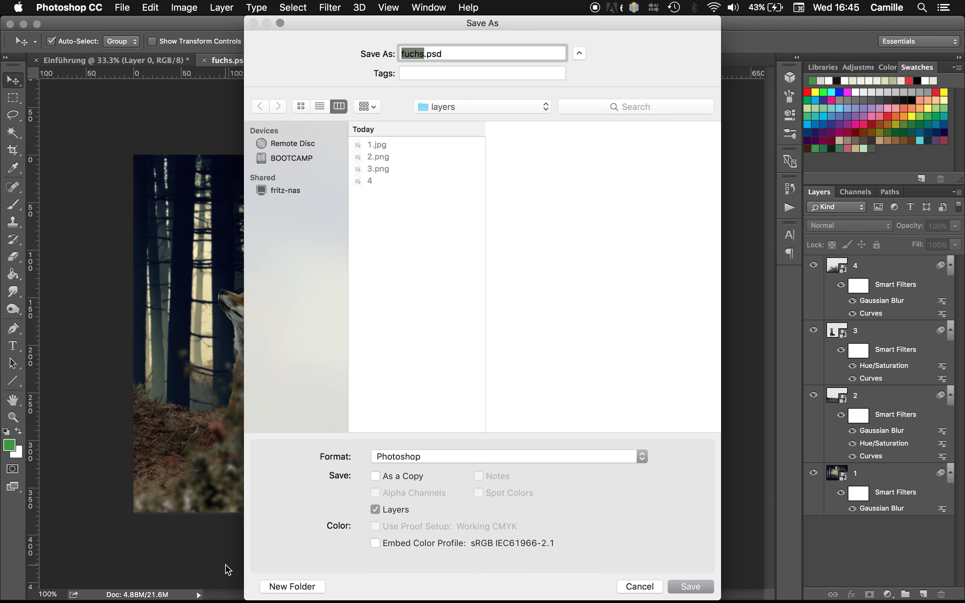
{"action": "left_click", "coordinate": [396, 460]}
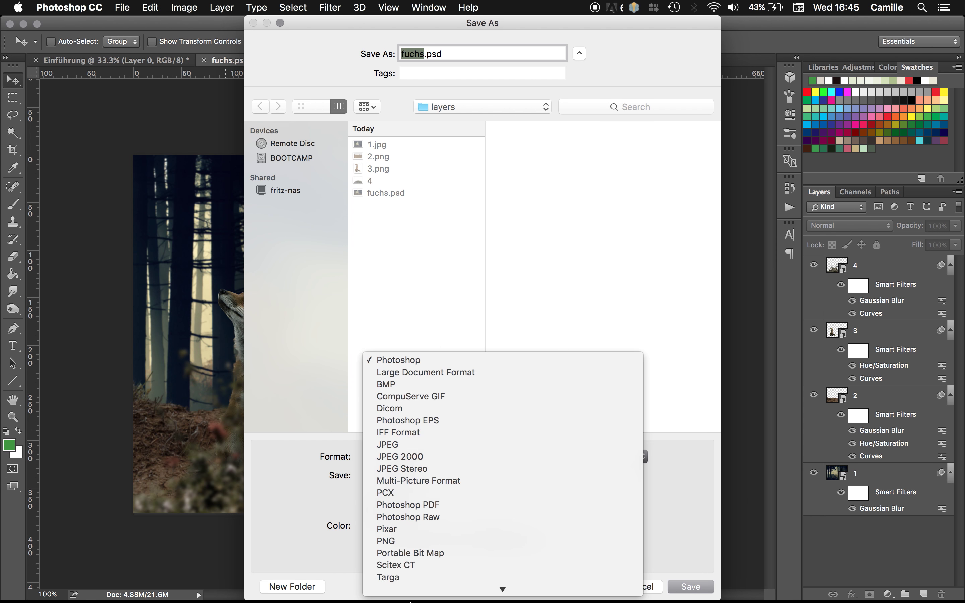
{"action": "left_click", "coordinate": [398, 515]}
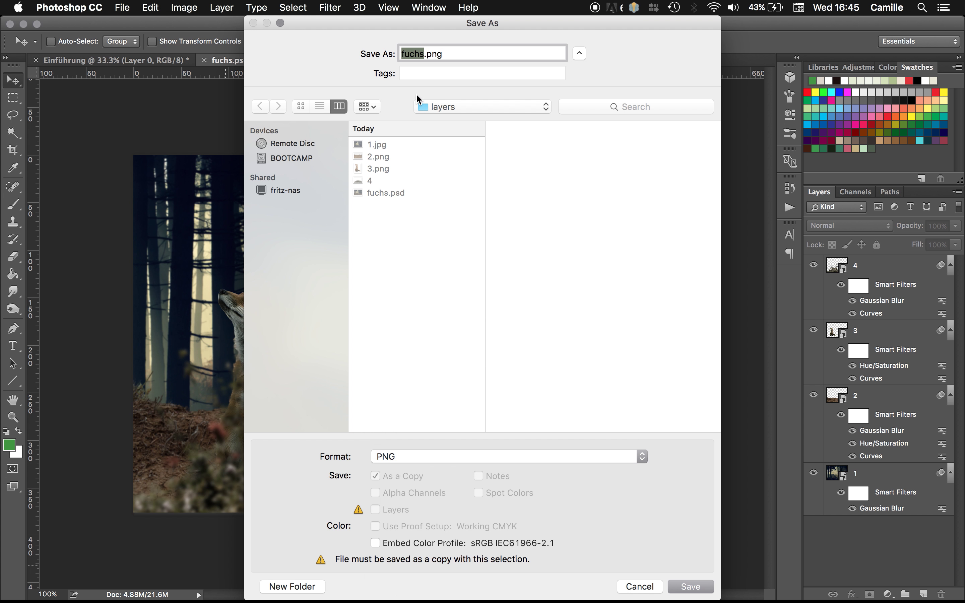
{"action": "left_click", "coordinate": [691, 586]}
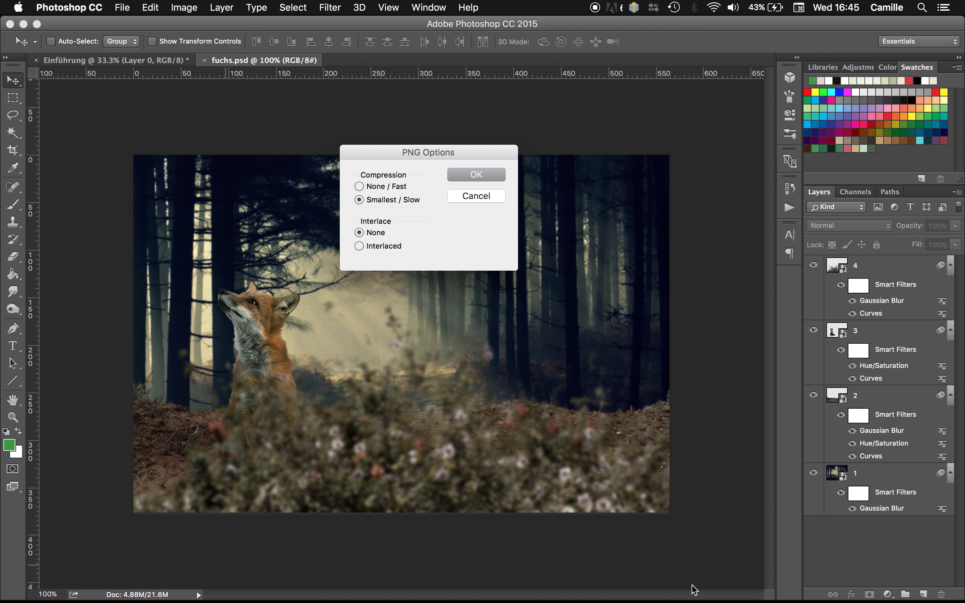
{"action": "left_click", "coordinate": [361, 186]}
{"action": "left_click", "coordinate": [477, 177]}
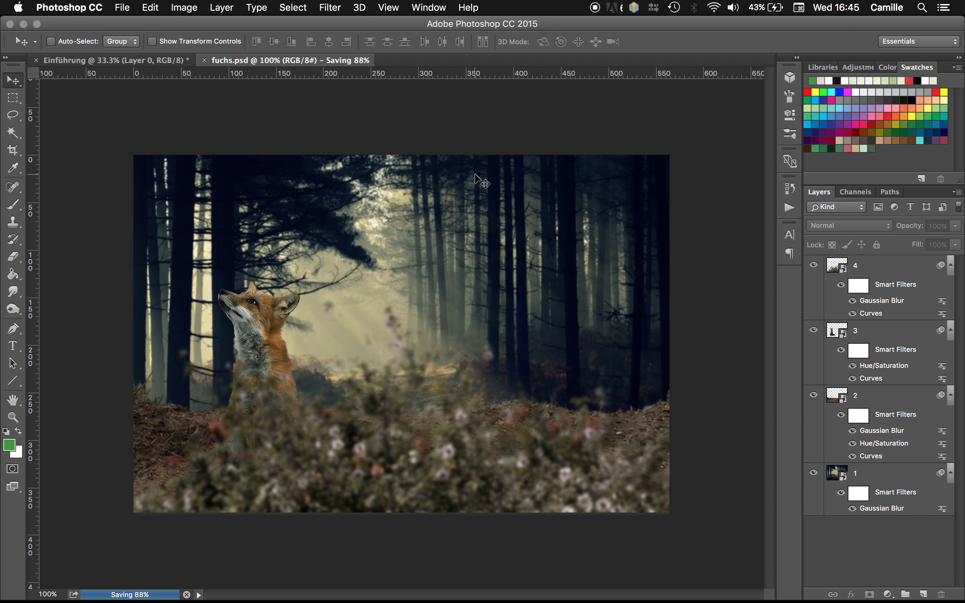